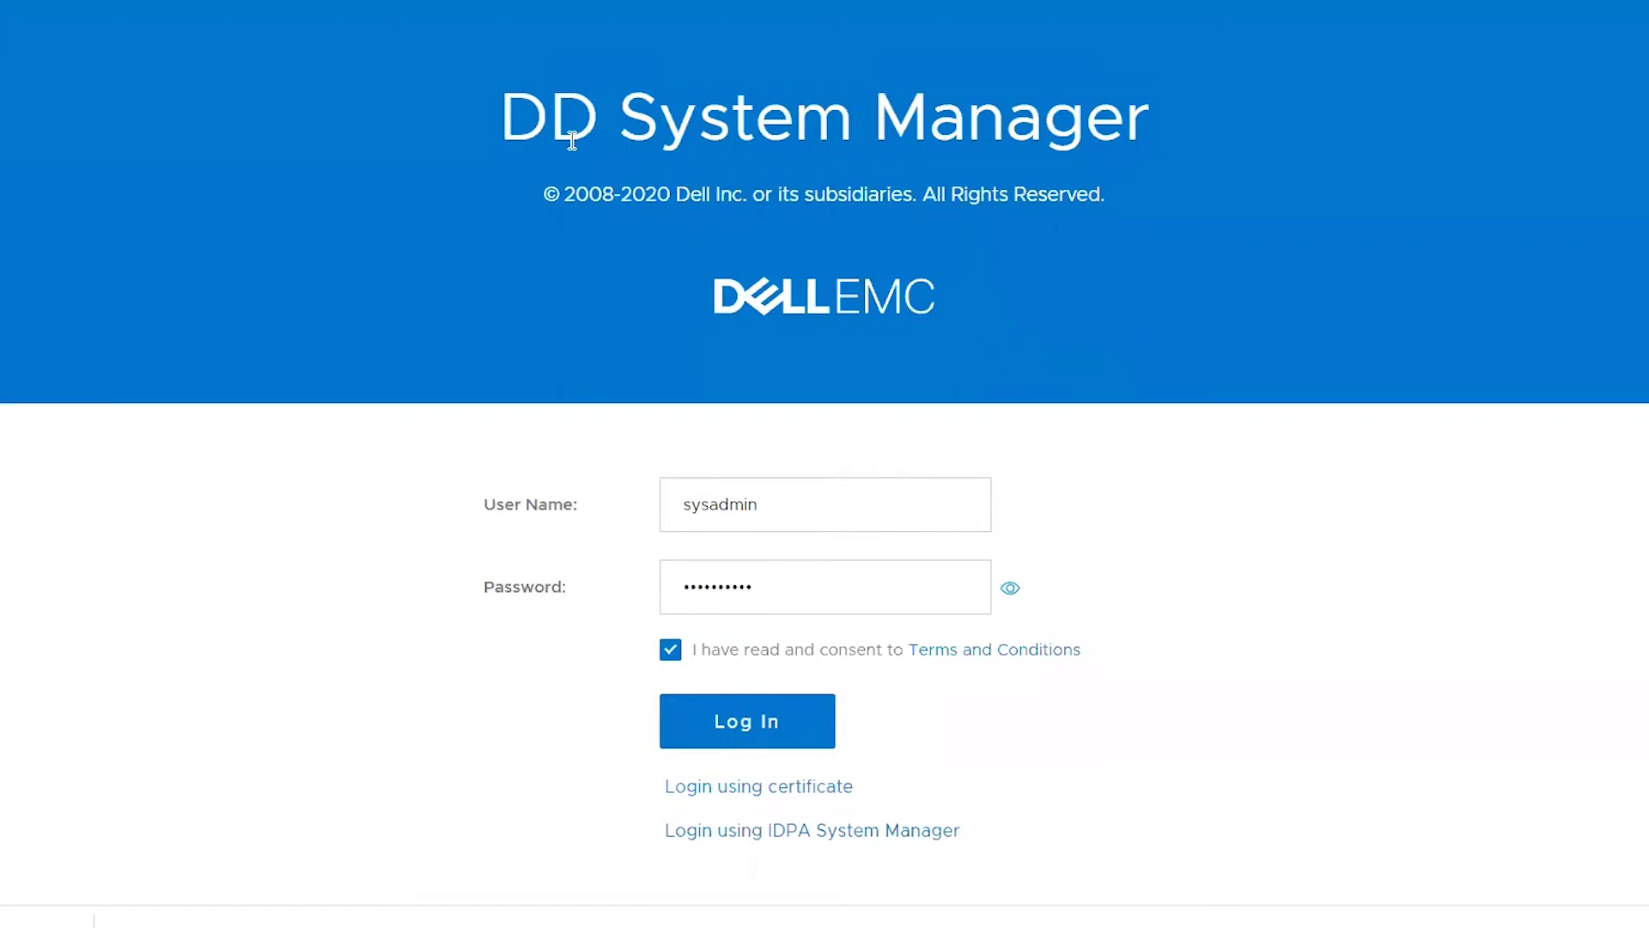
Log in to DD System Manager with the pre-filled administrator credentials and accepted terms
drag(507, 113, 1213, 104)
click(781, 734)
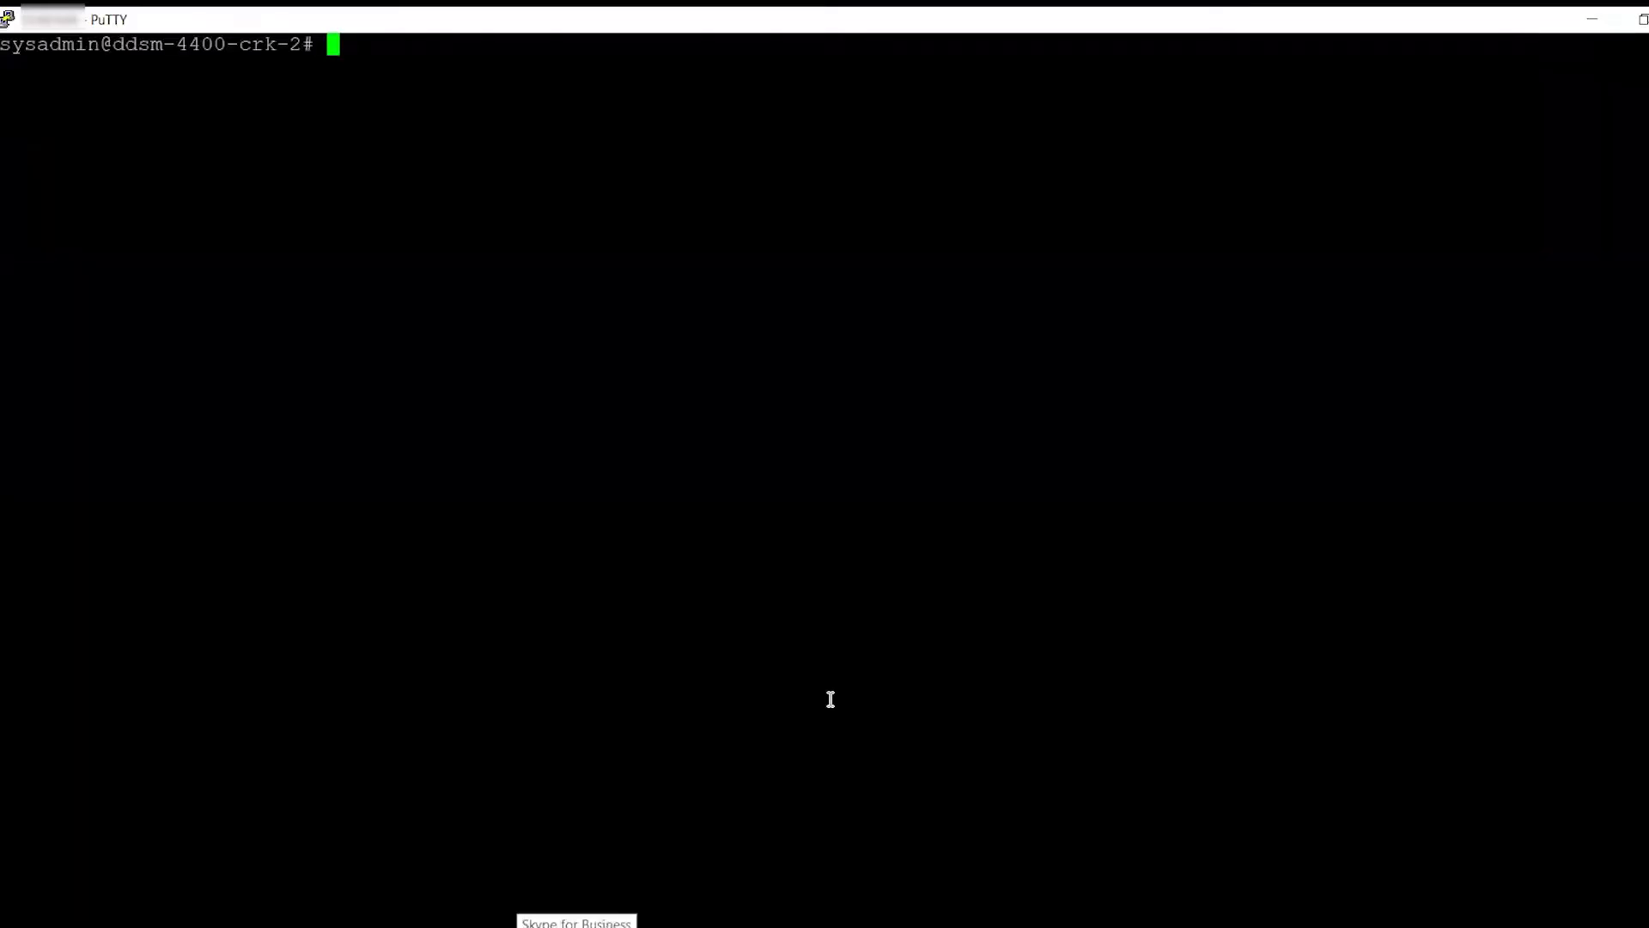
Run elicense show and confirm the permanent 59.11 TiB CLOUDTIER-CAPACITY license is active
key(Return)
key(Return)
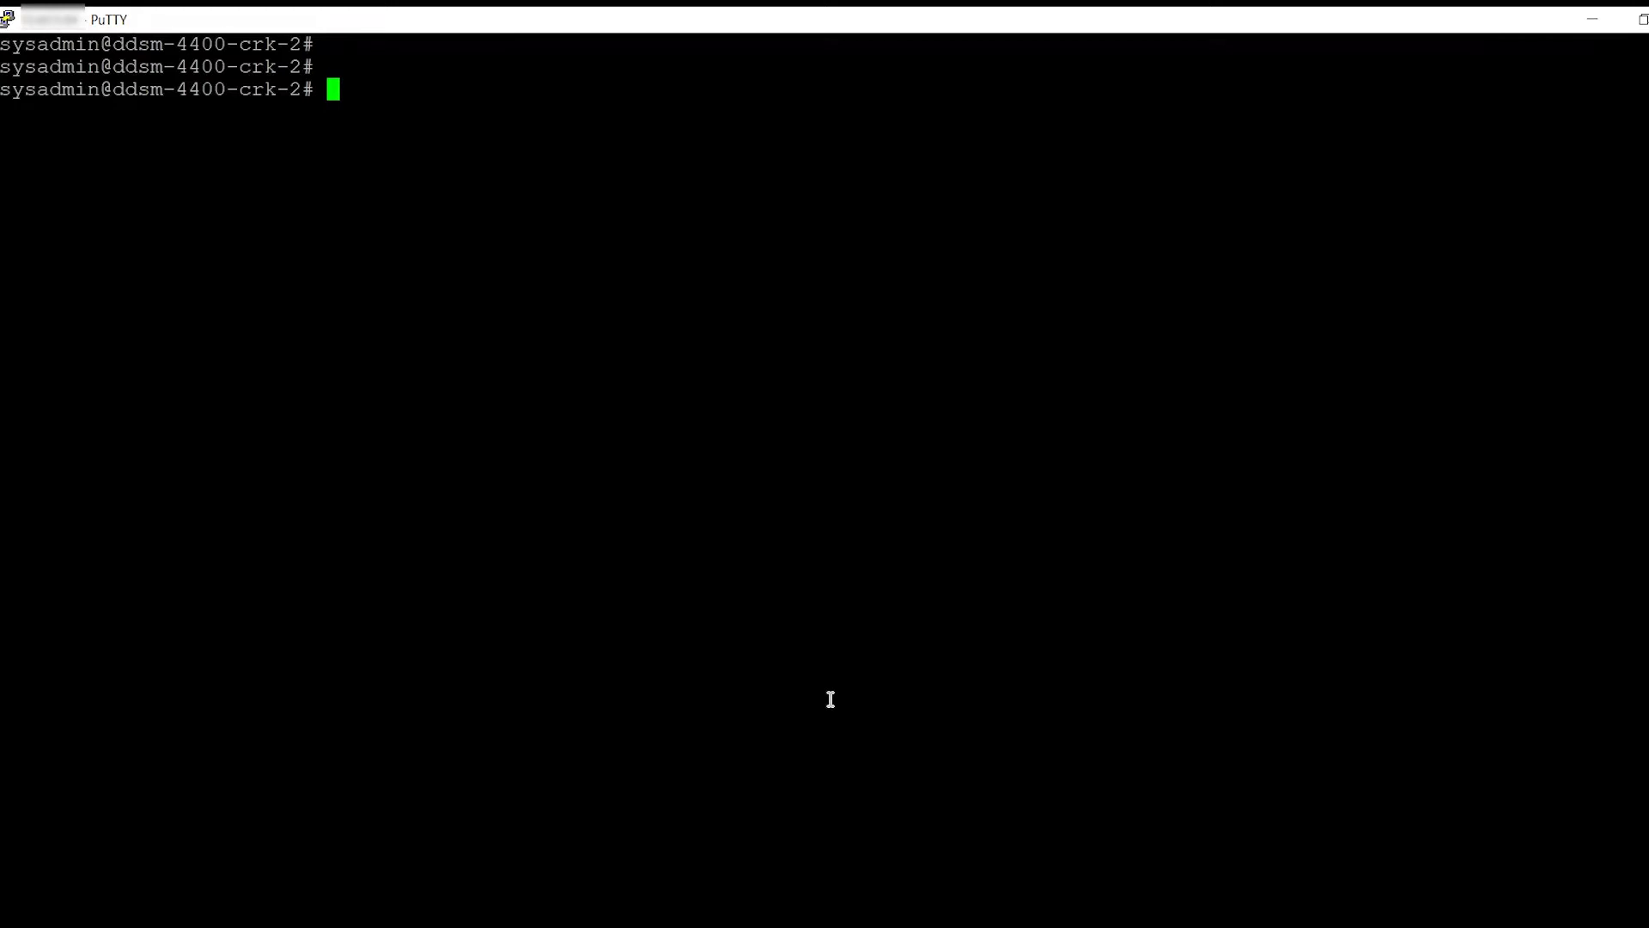
text(elicense show)
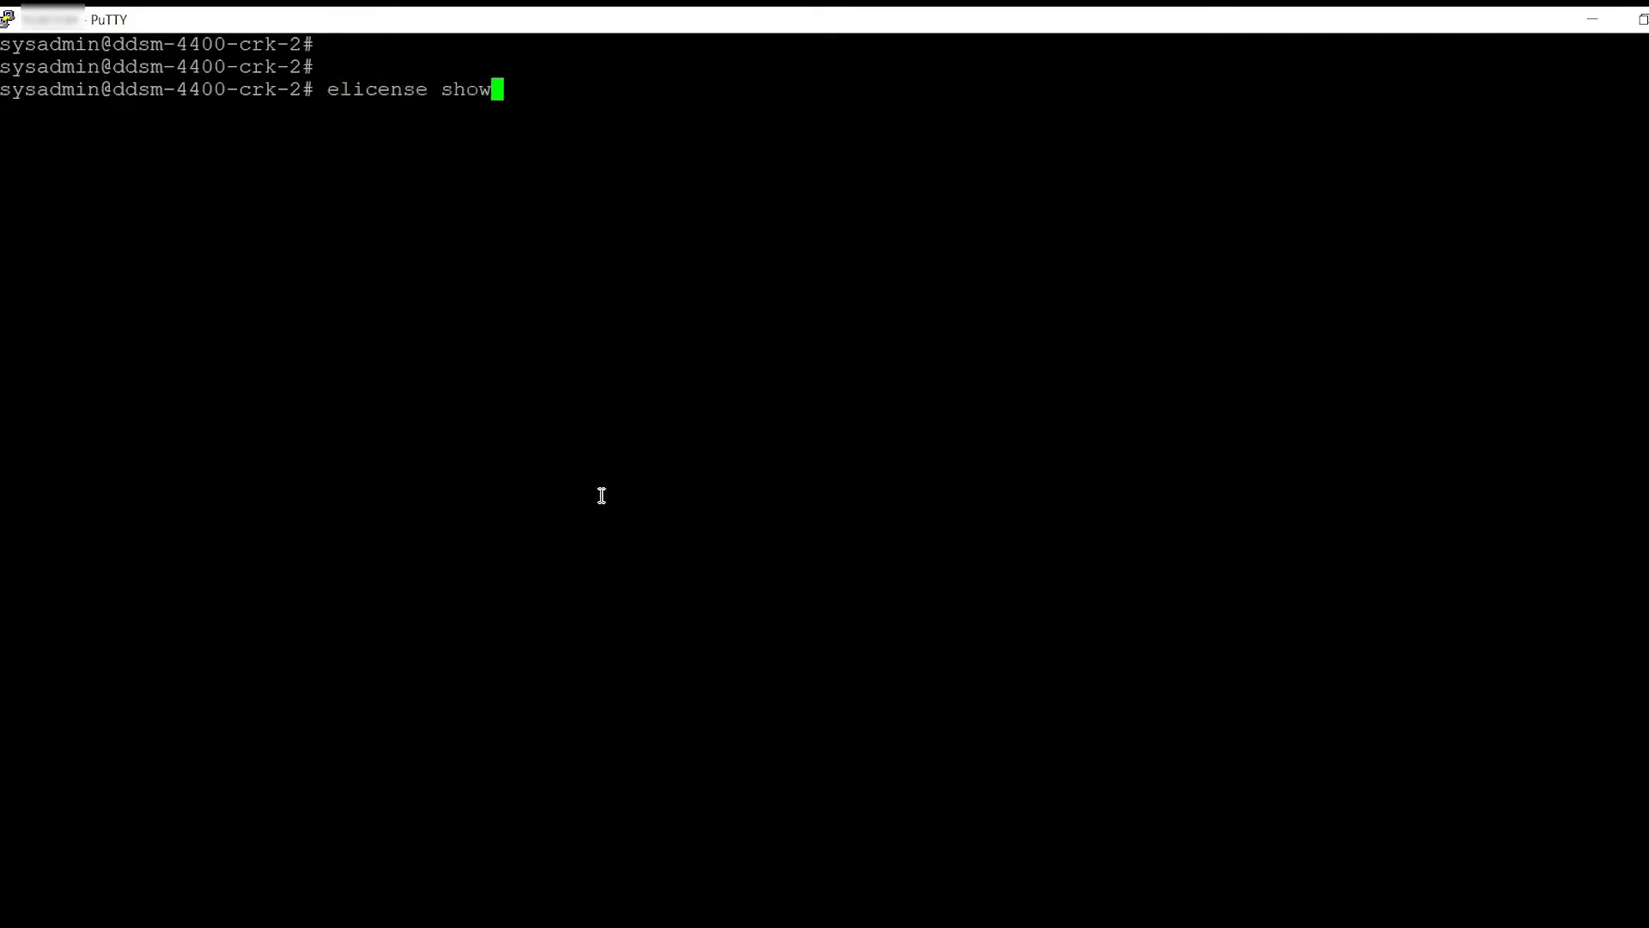
key(Return)
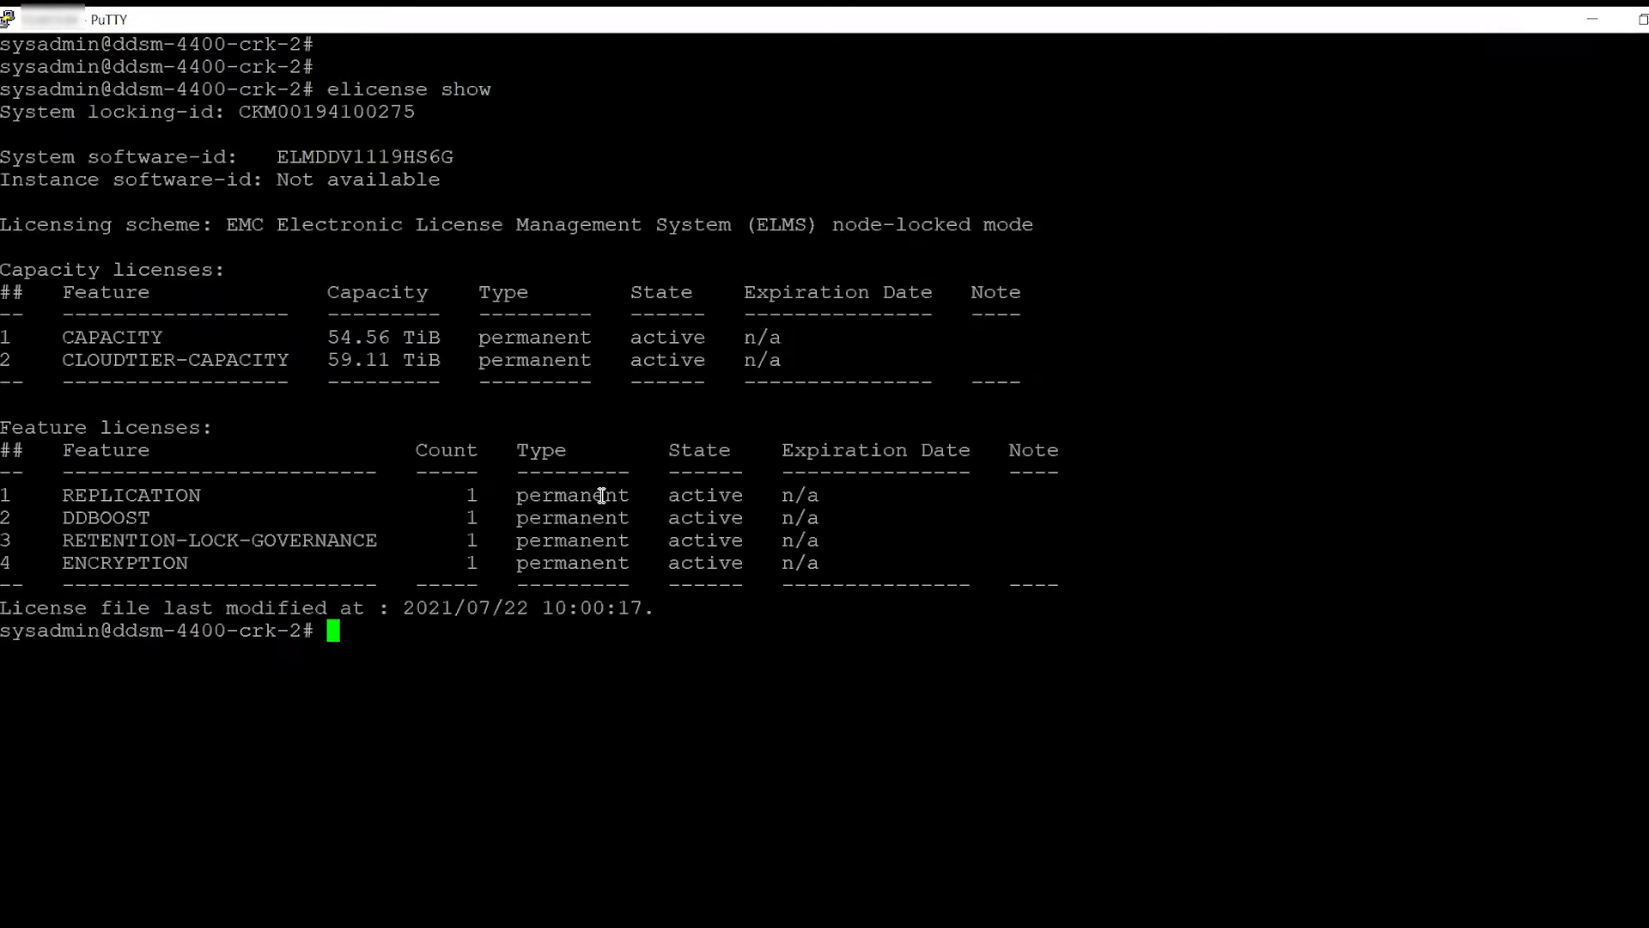
drag(70, 359, 731, 359)
Show Administration > Licenses, confirm the 59.12 TiB Cloud capacity license, then switch to the guide
click(1132, 541)
click(1593, 21)
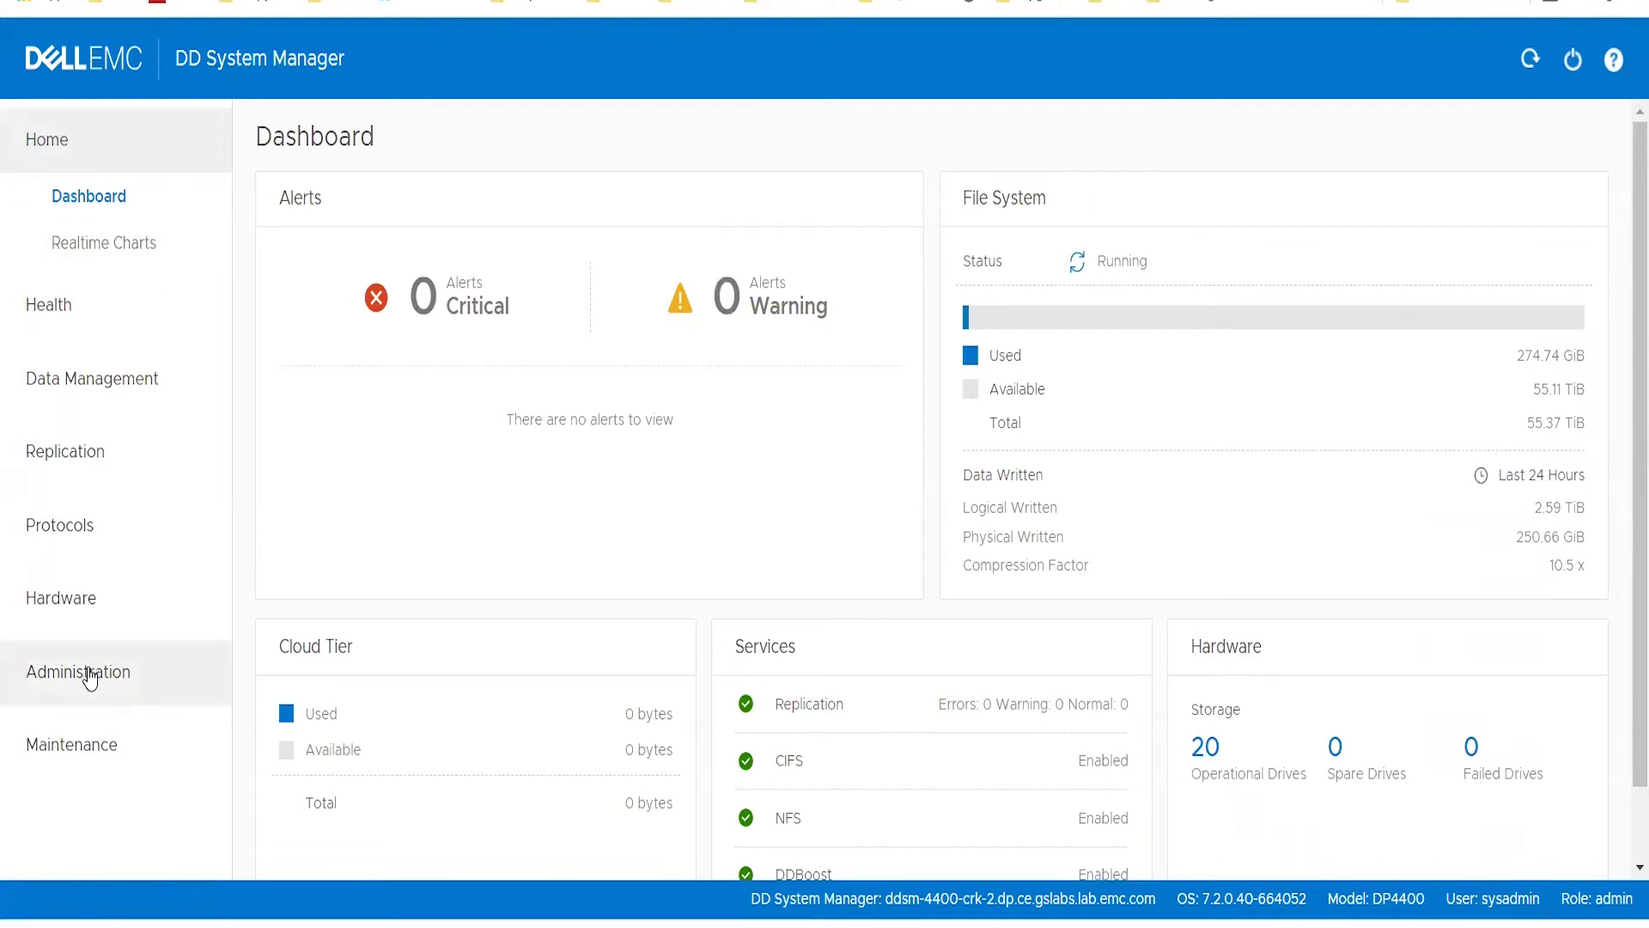
click(90, 677)
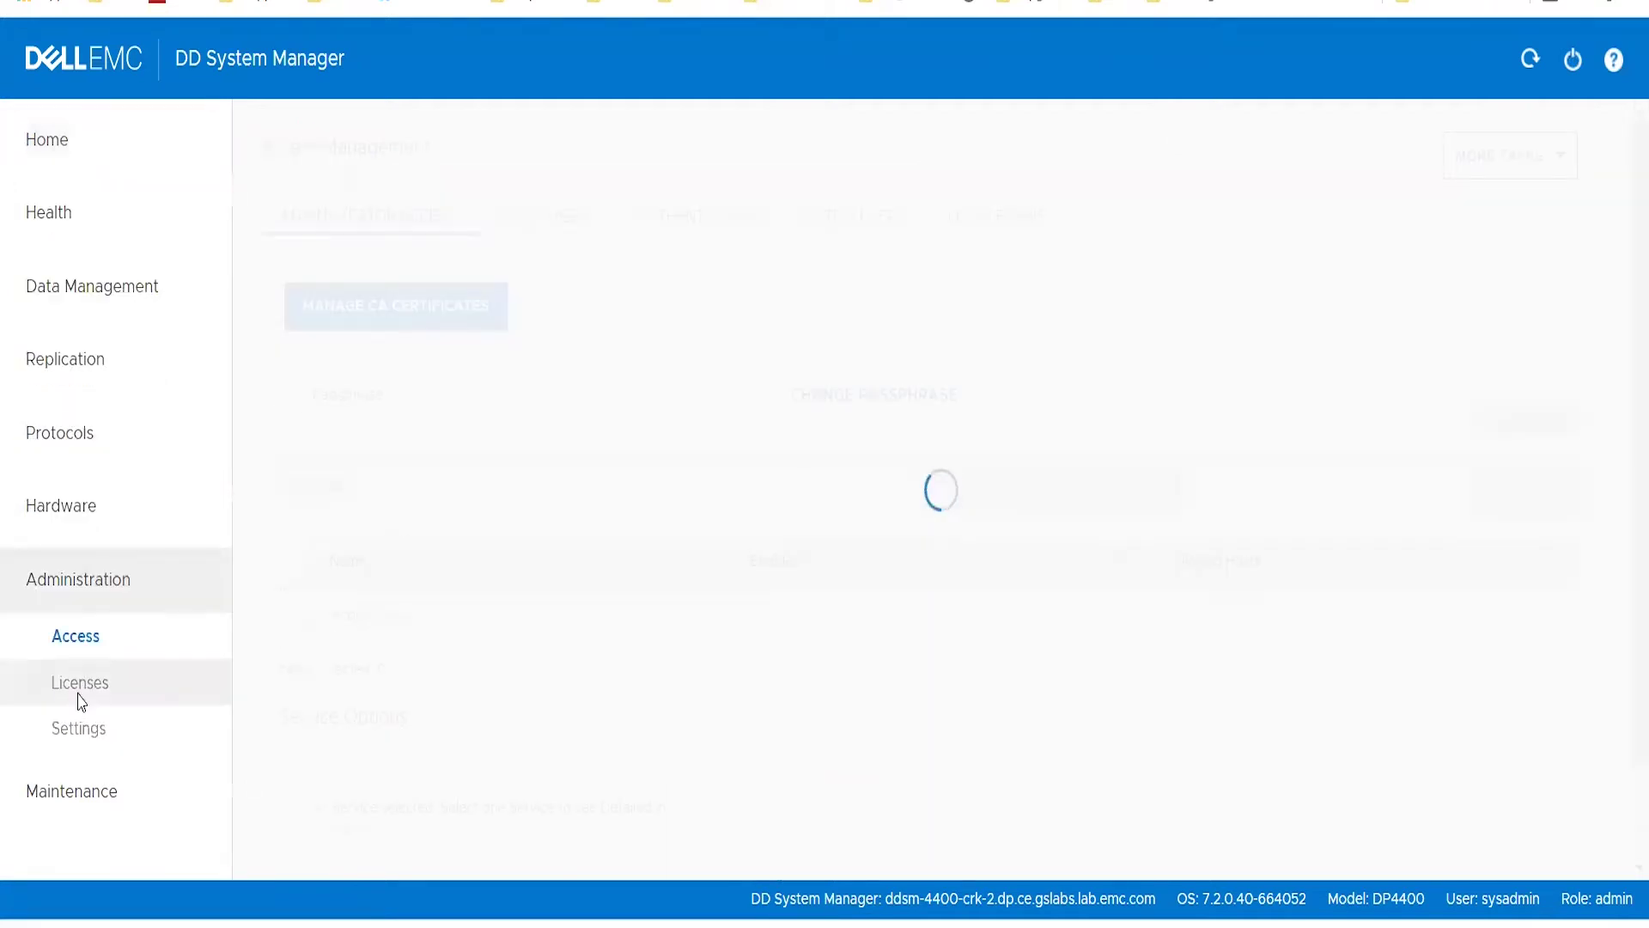
click(78, 696)
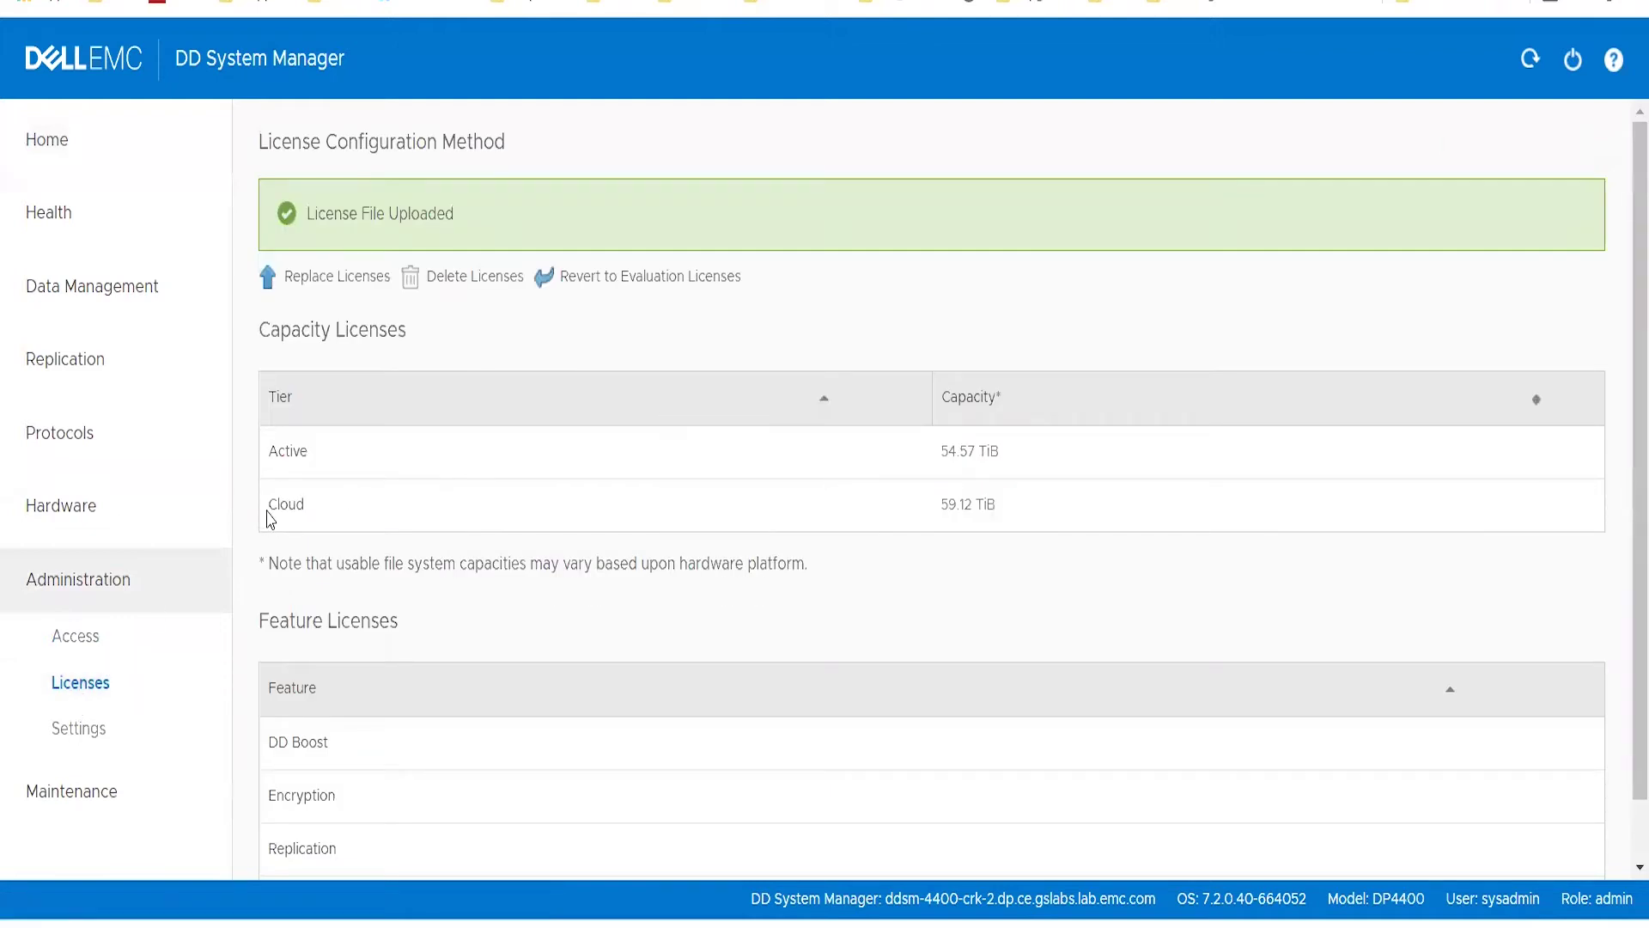
drag(267, 511, 348, 501)
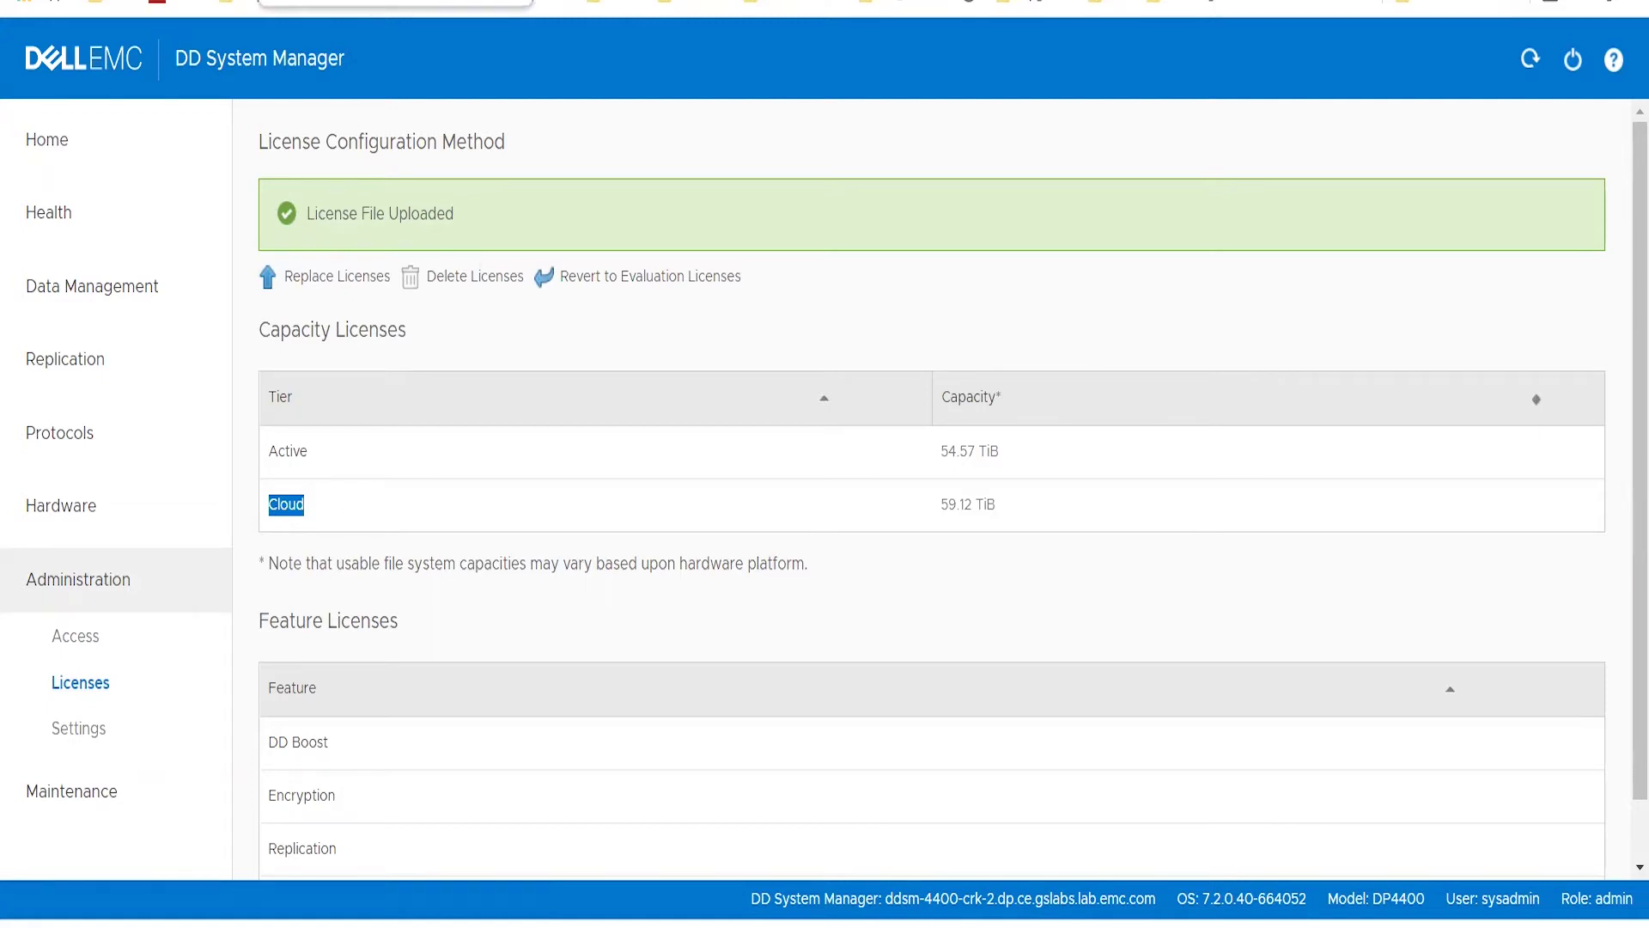
key(ctrl+Tab)
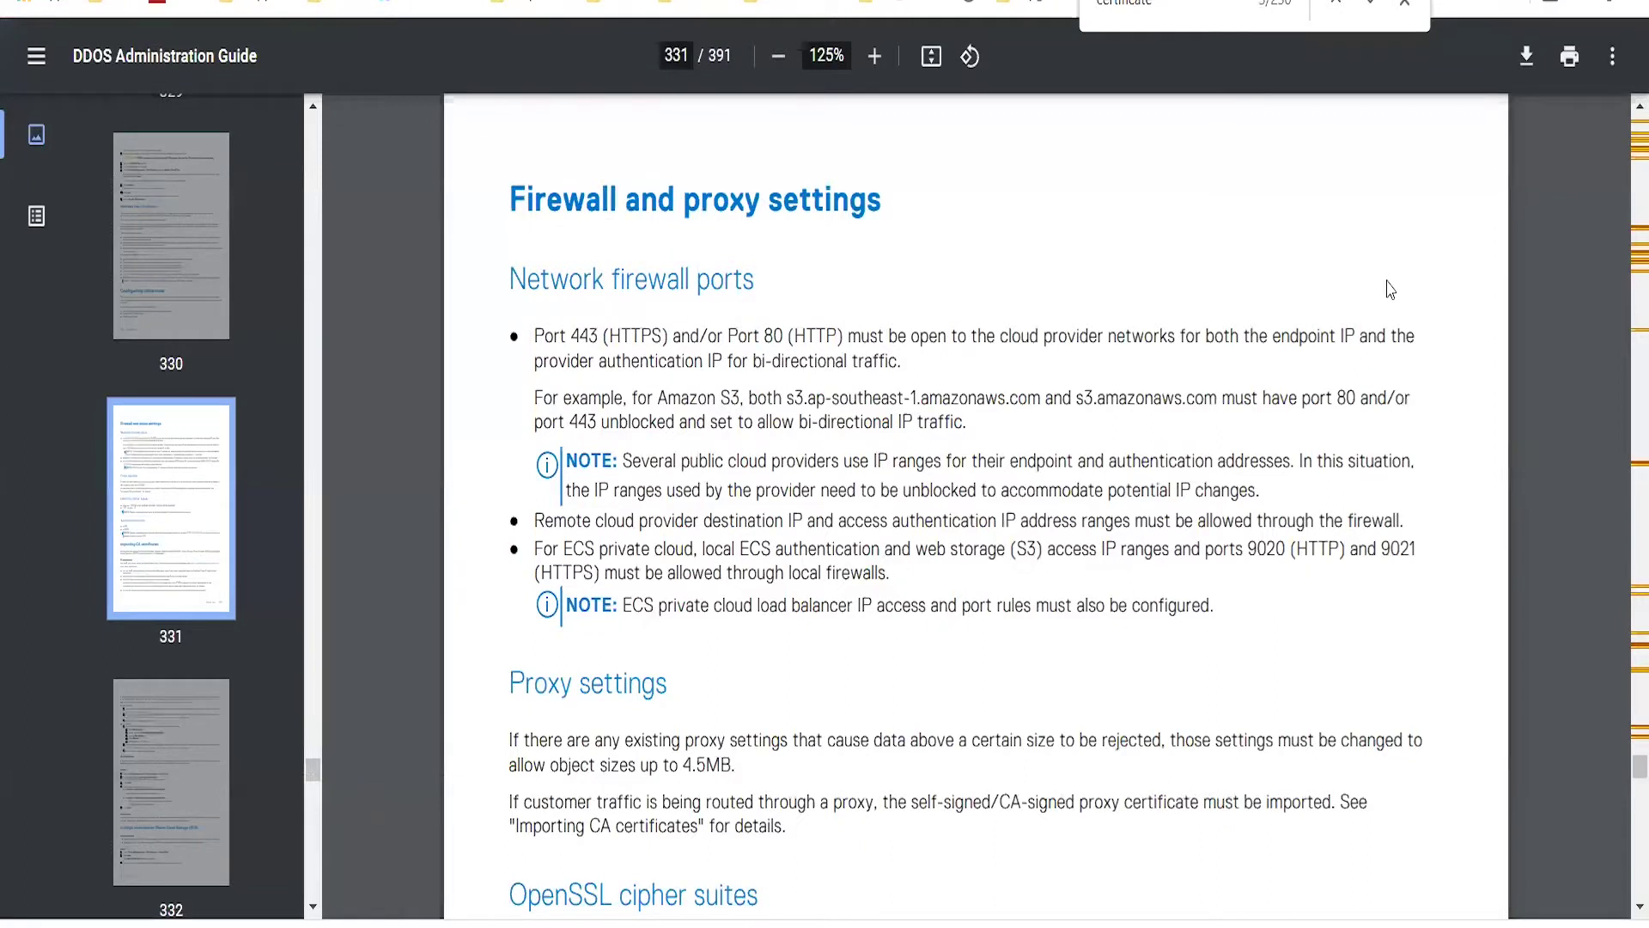
Review the guide's Configuring cloud units section, noting firewall ports 443 and 80 must be open
scroll(1625, 118, up, 6)
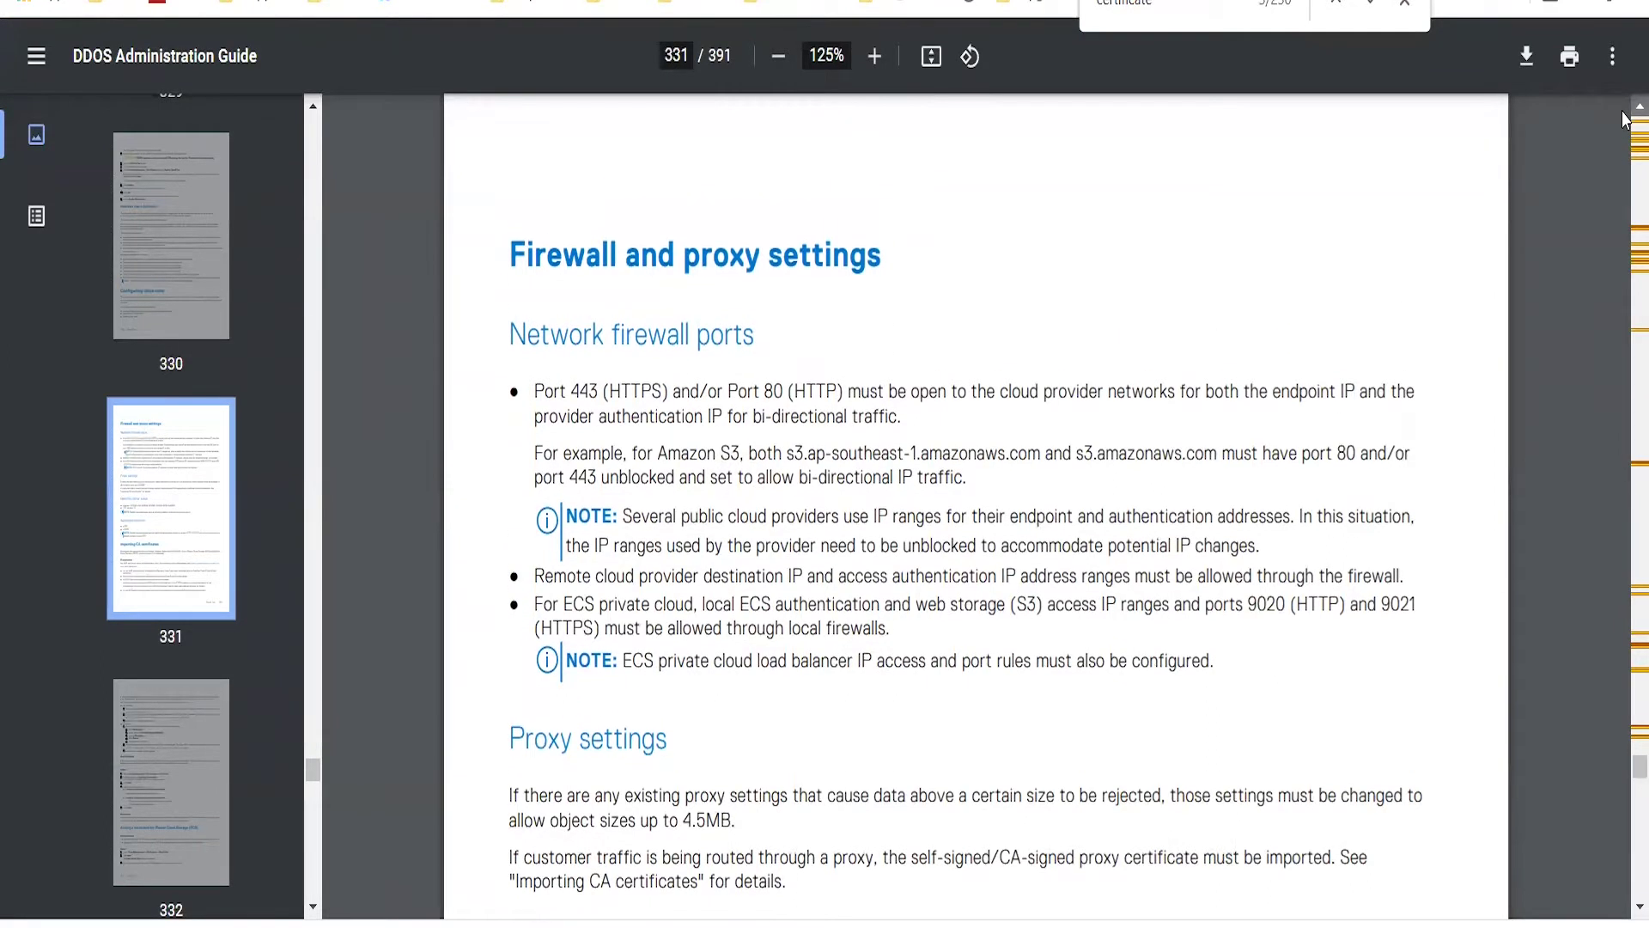
scroll(1625, 117, up, 1)
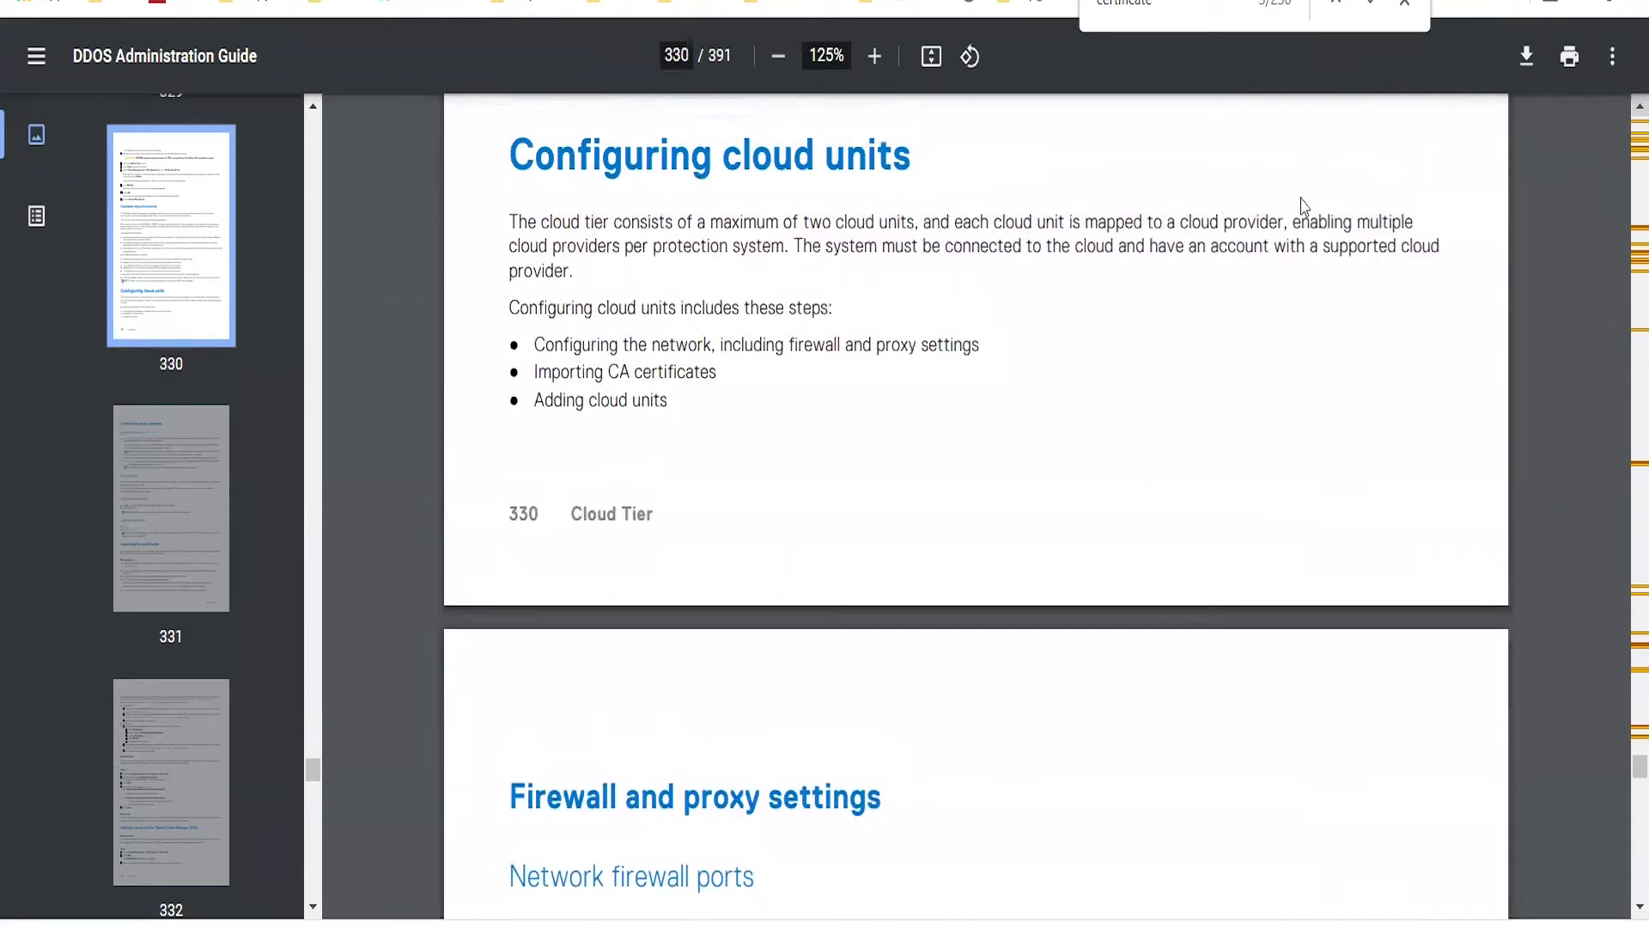
drag(520, 167, 912, 168)
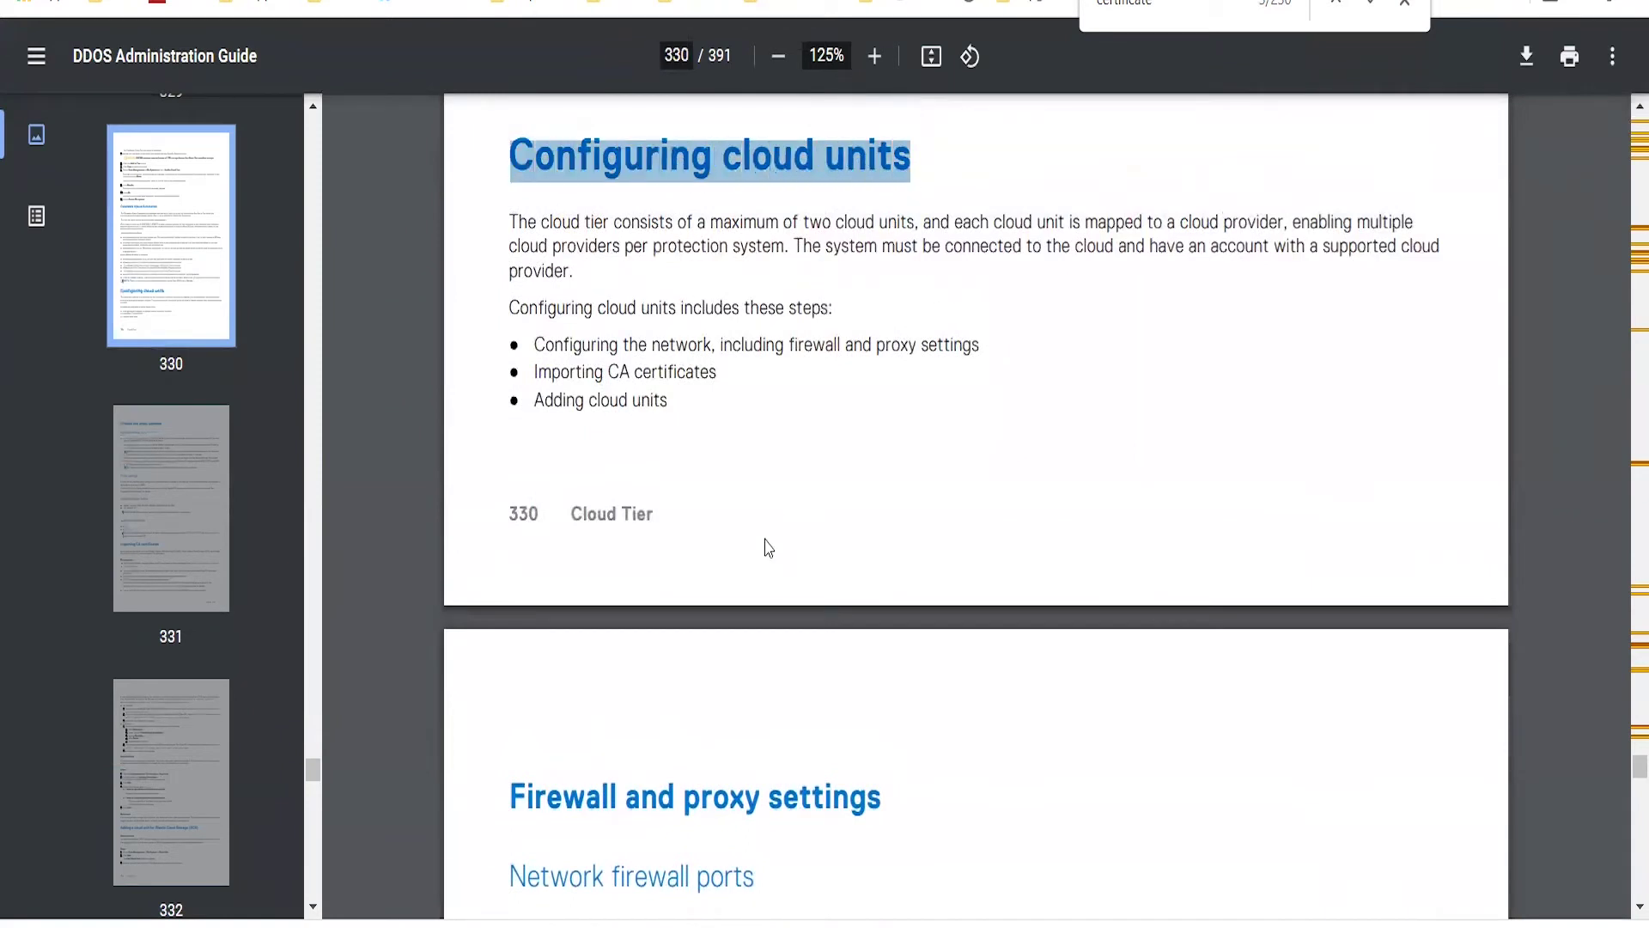
click(685, 507)
drag(532, 343, 825, 345)
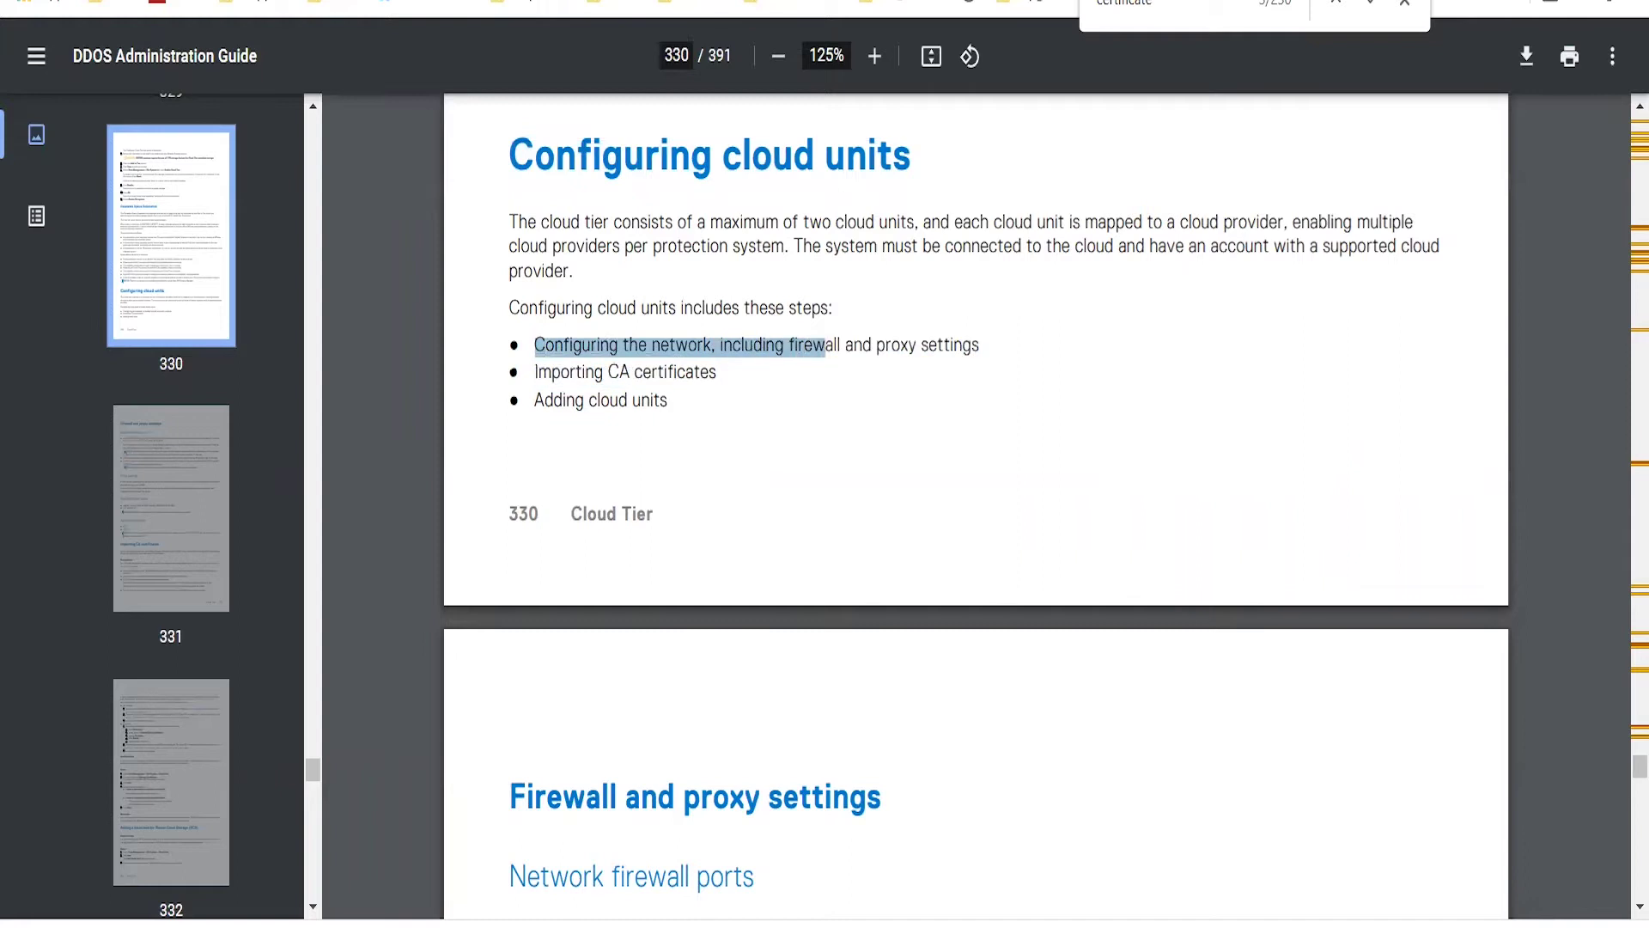
scroll(1623, 915, down, 4)
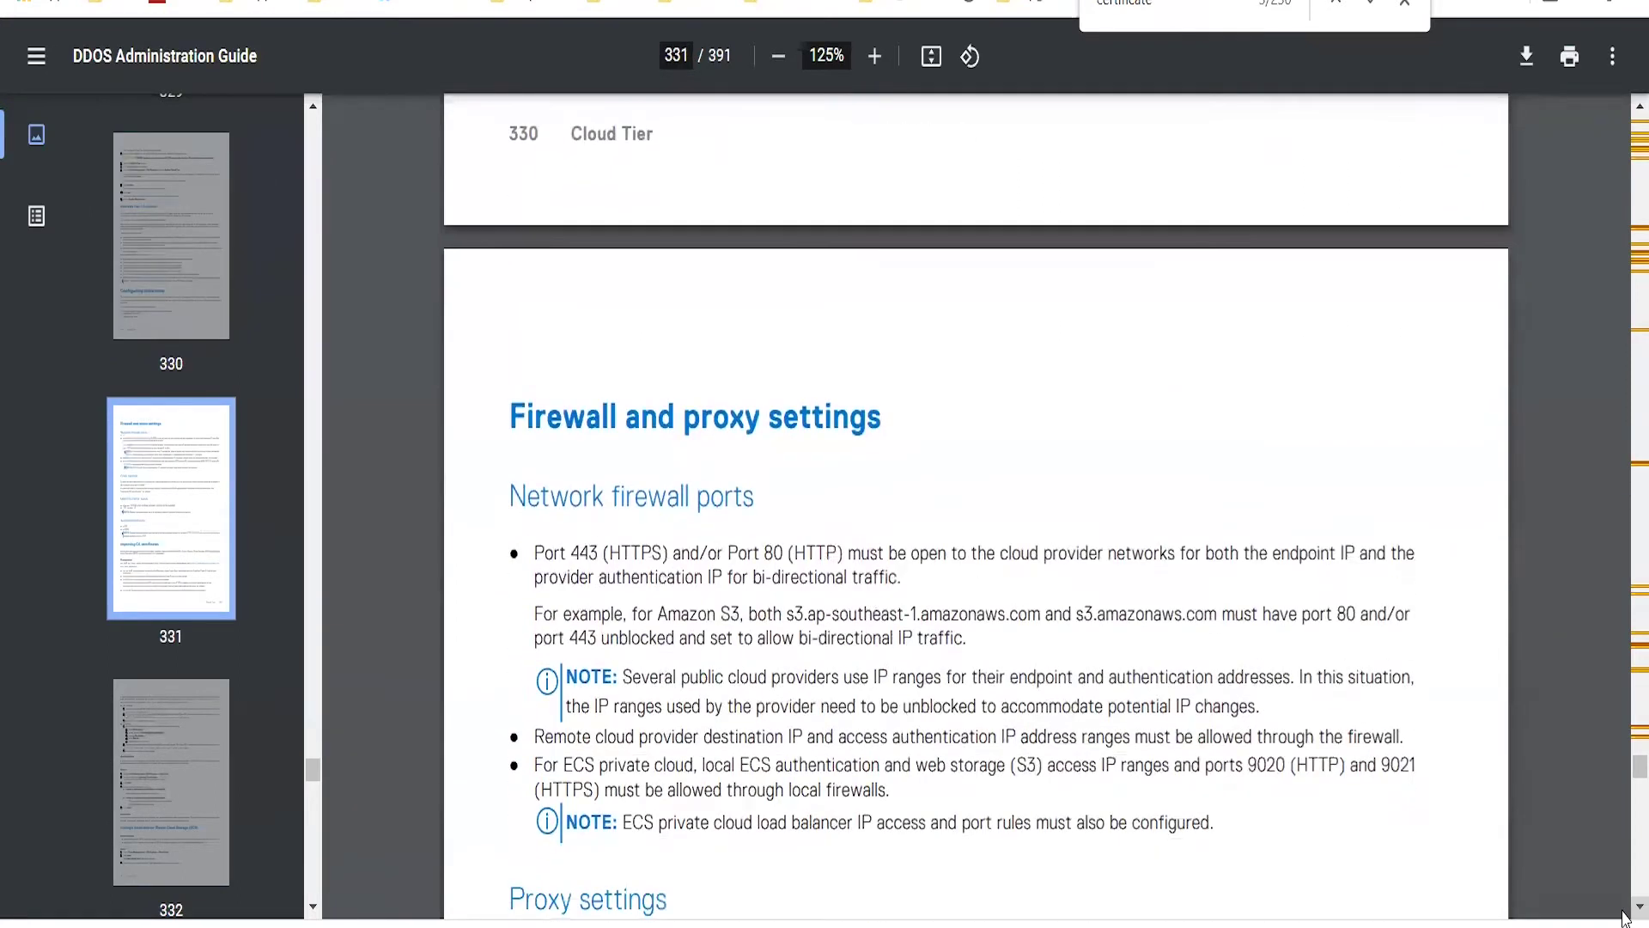
scroll(1623, 918, down, 1)
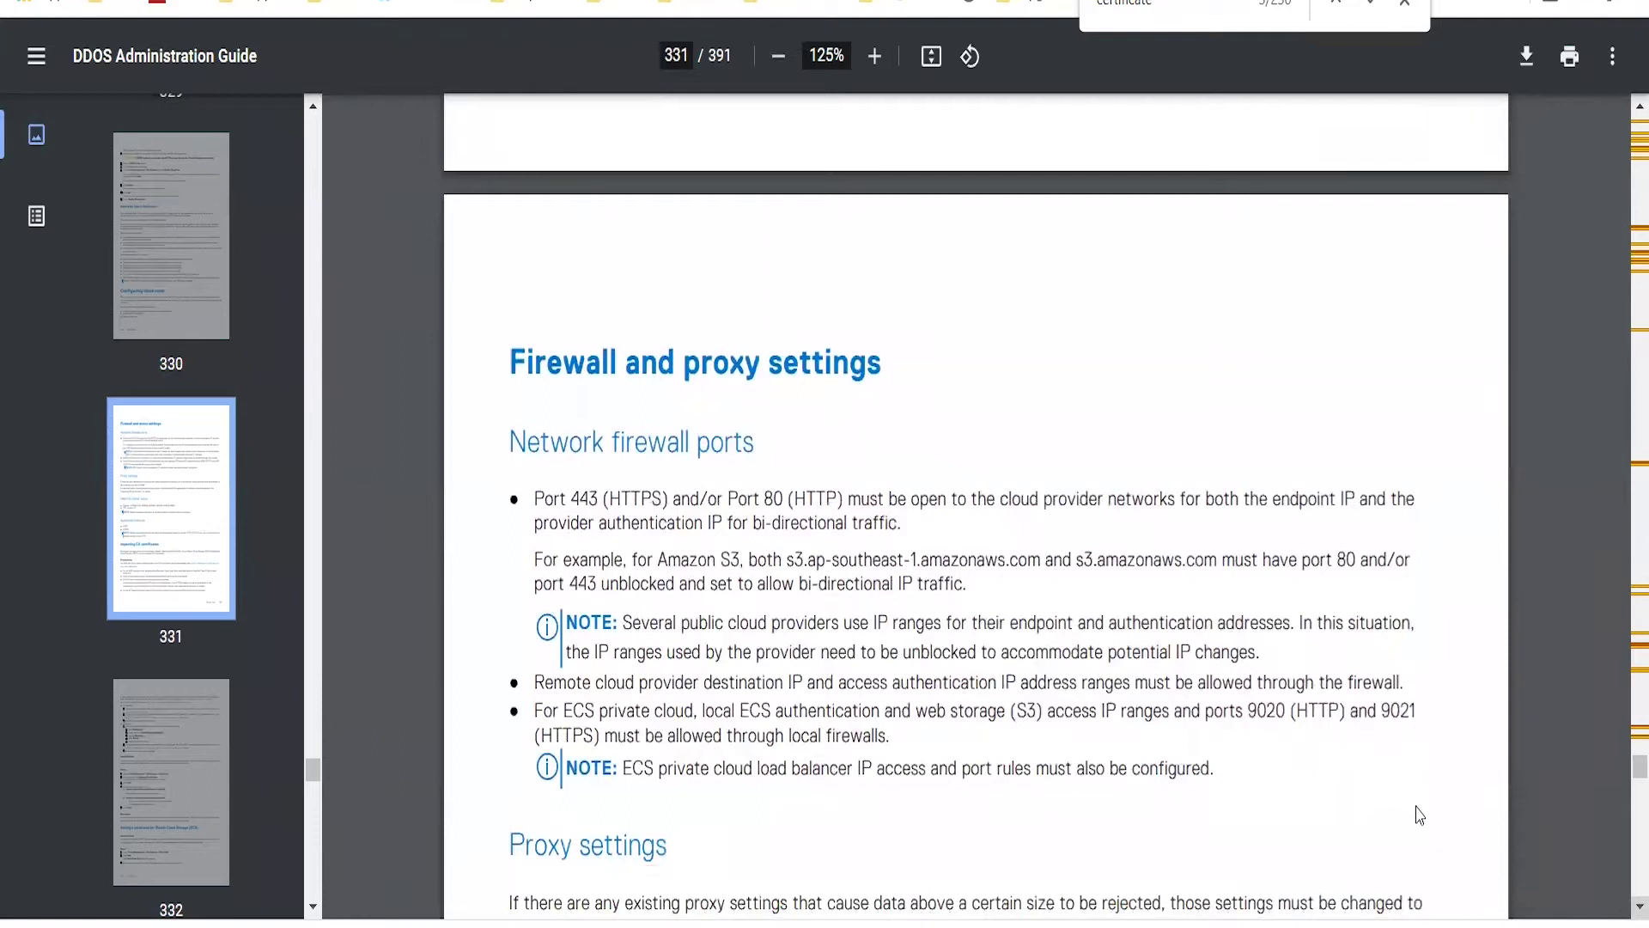
drag(795, 496, 842, 496)
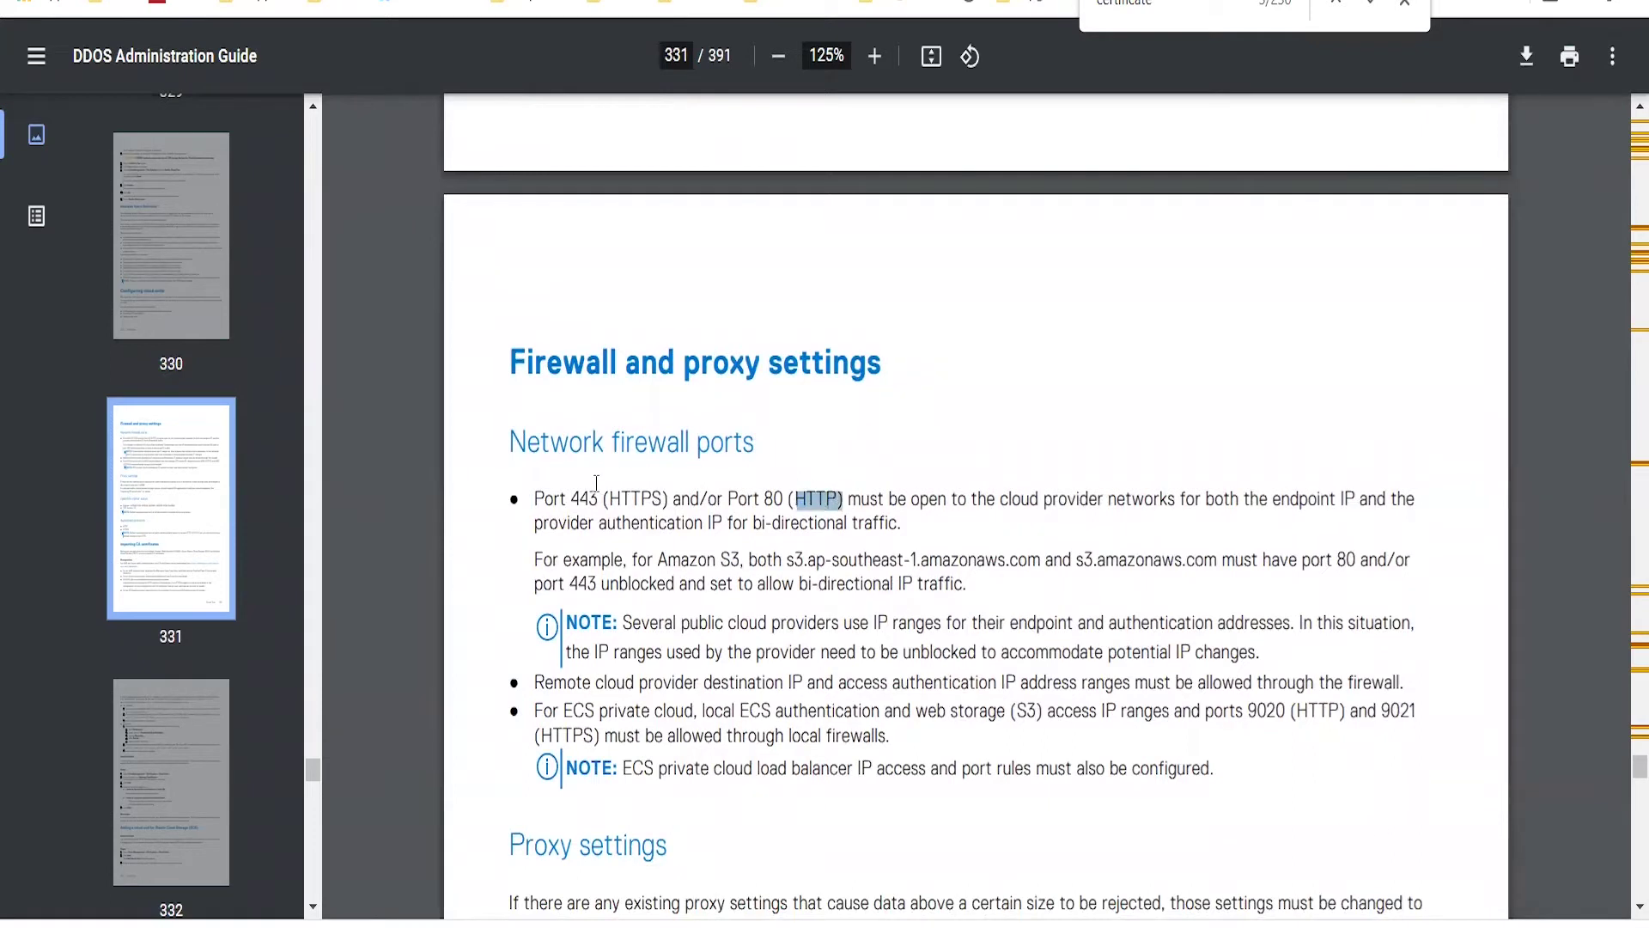
drag(611, 498, 819, 497)
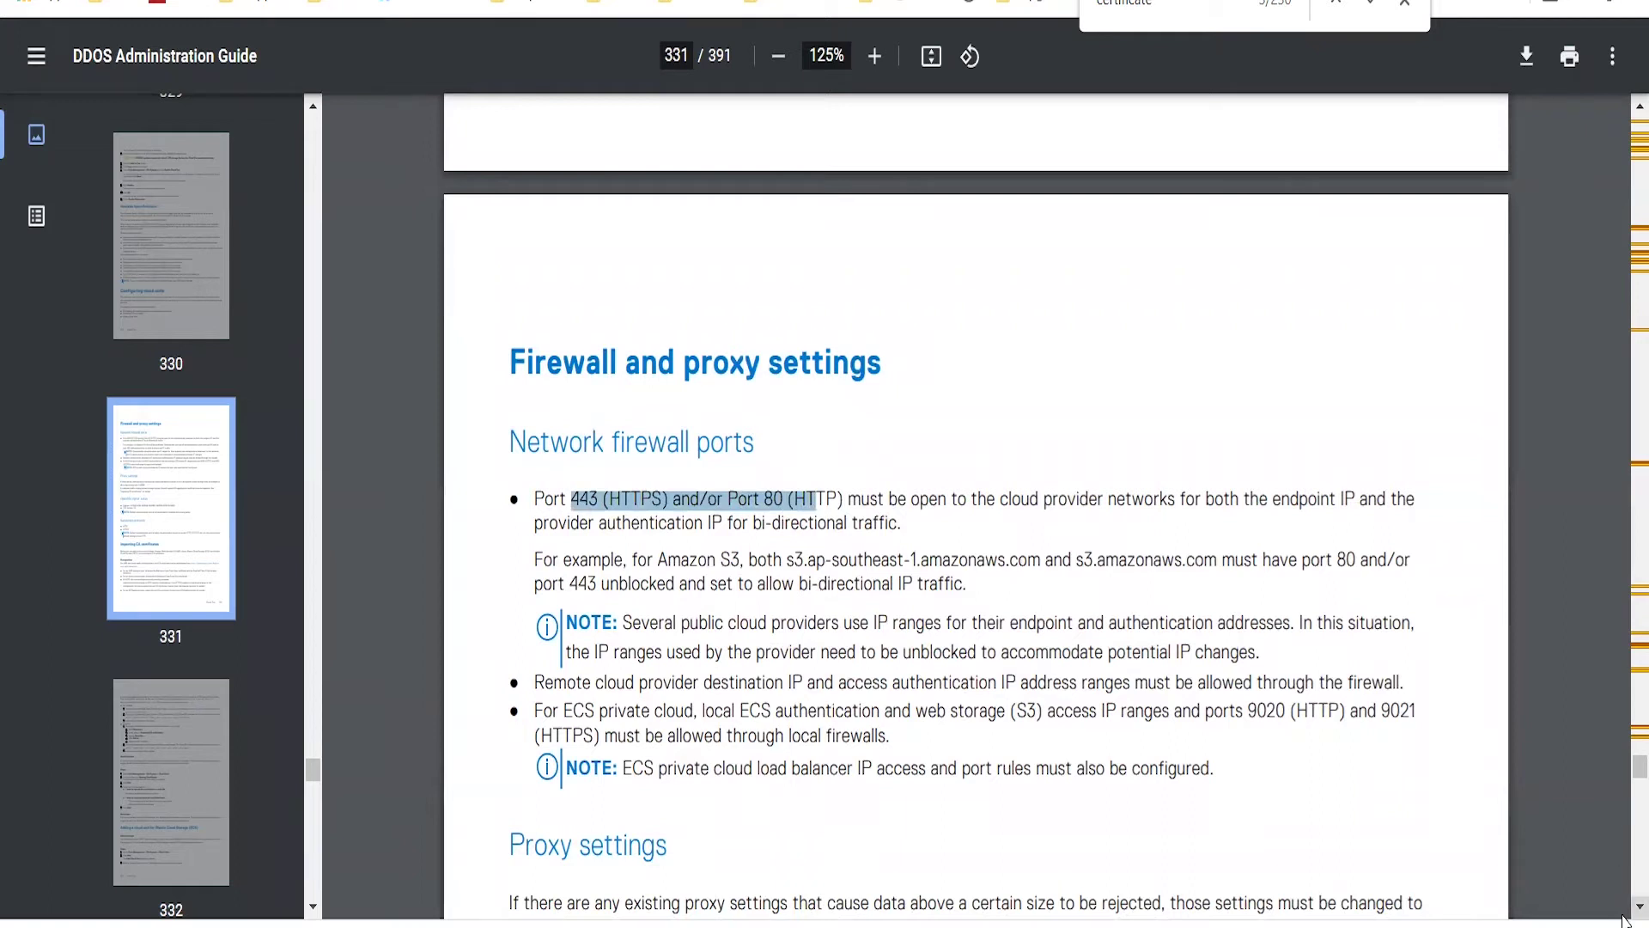
Find the Importing CA certificates prerequisites and the Azure Baltimore CyberTrust Root requirement
scroll(1625, 919, down, 4)
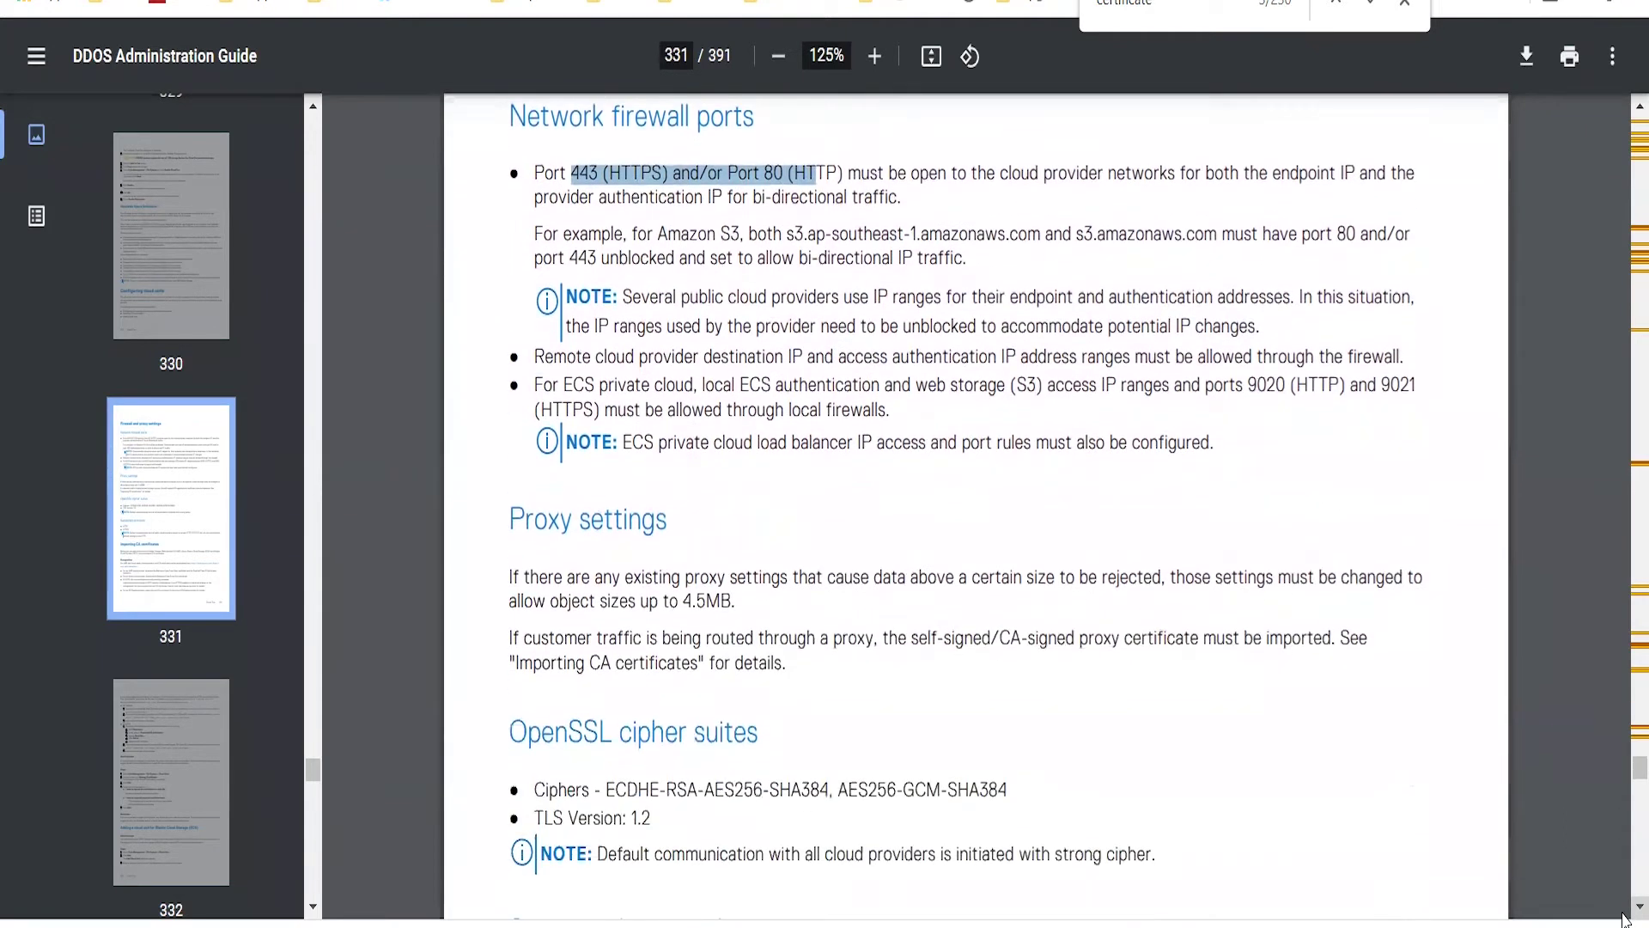
scroll(1626, 919, down, 2)
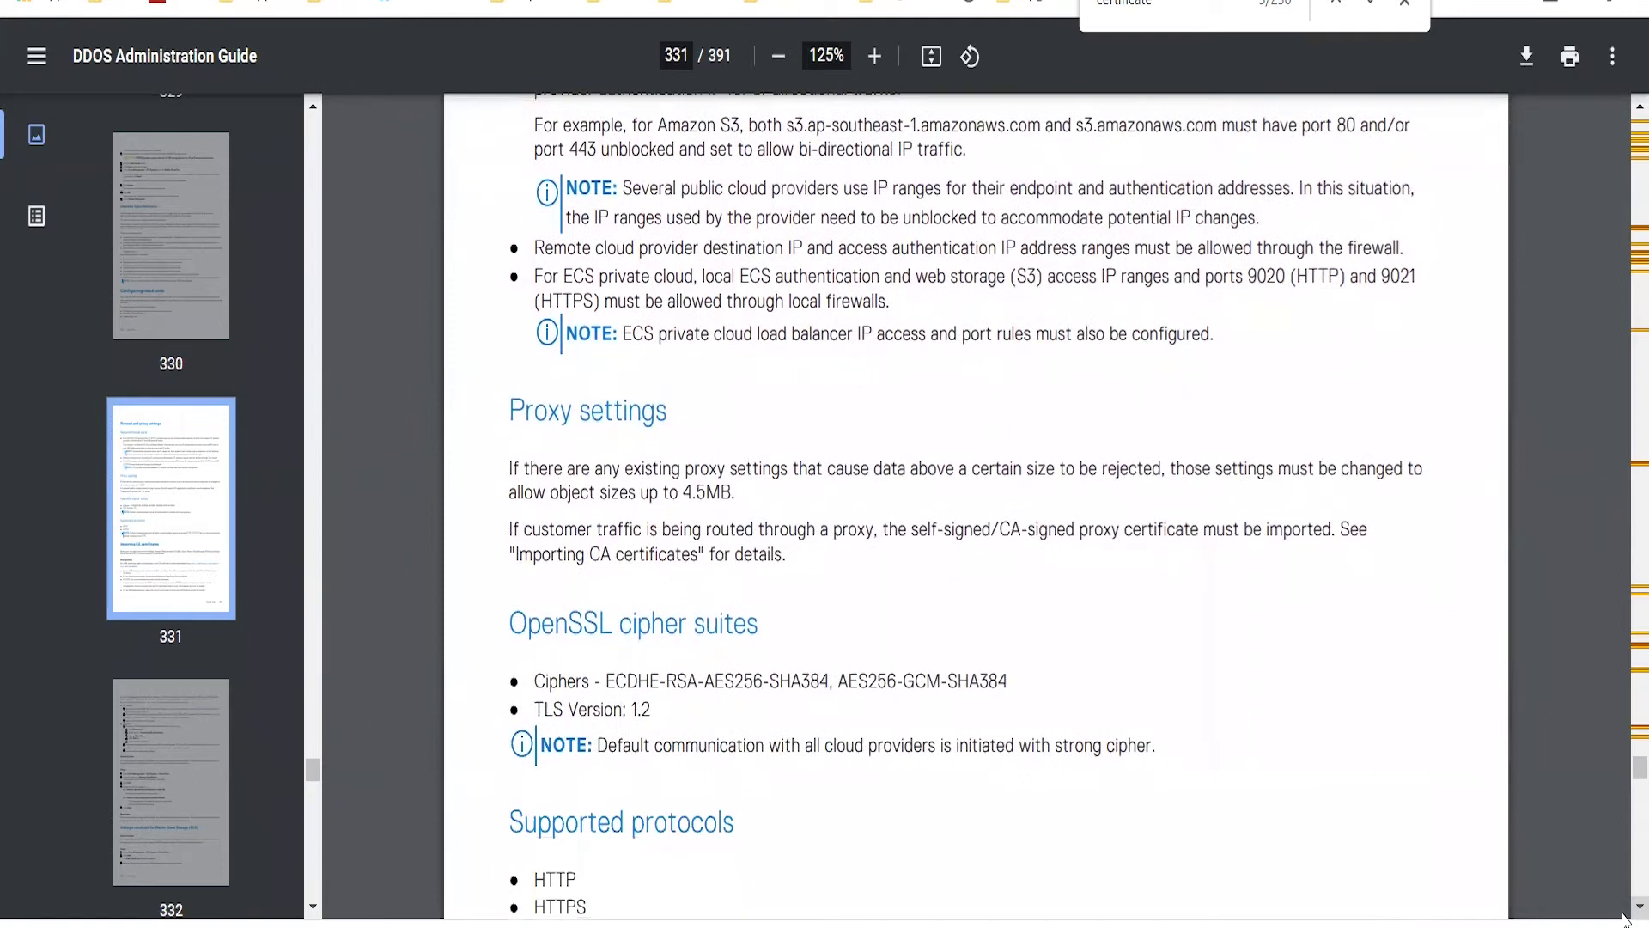
scroll(1625, 919, down, 9)
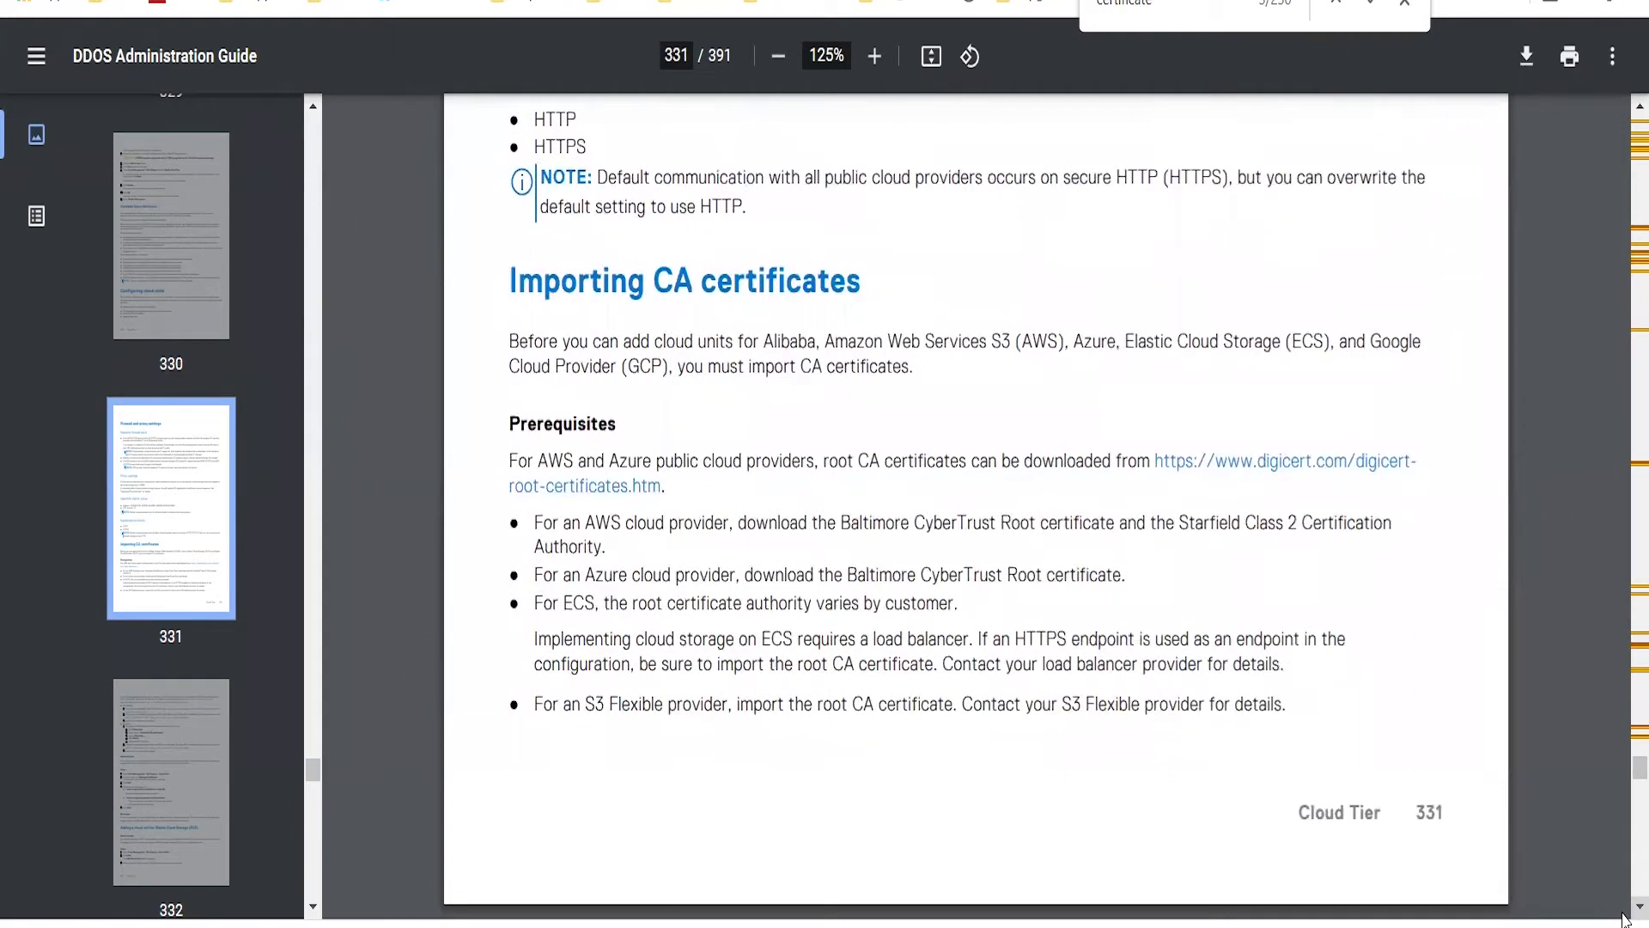
scroll(1625, 918, down, 1)
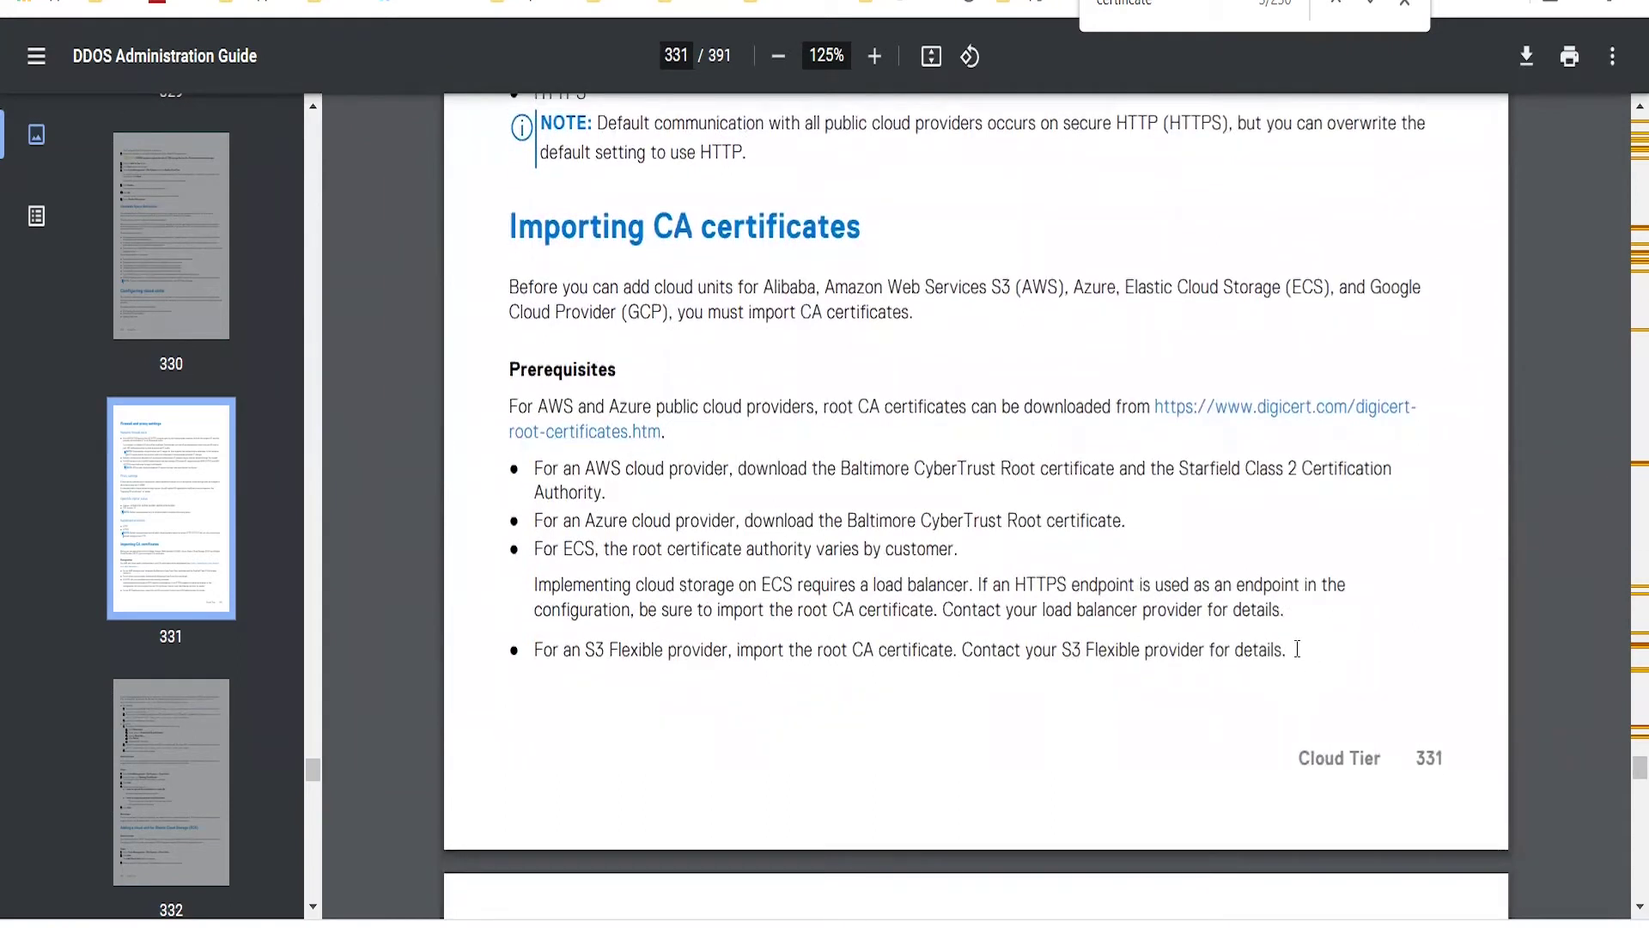
drag(548, 468, 854, 684)
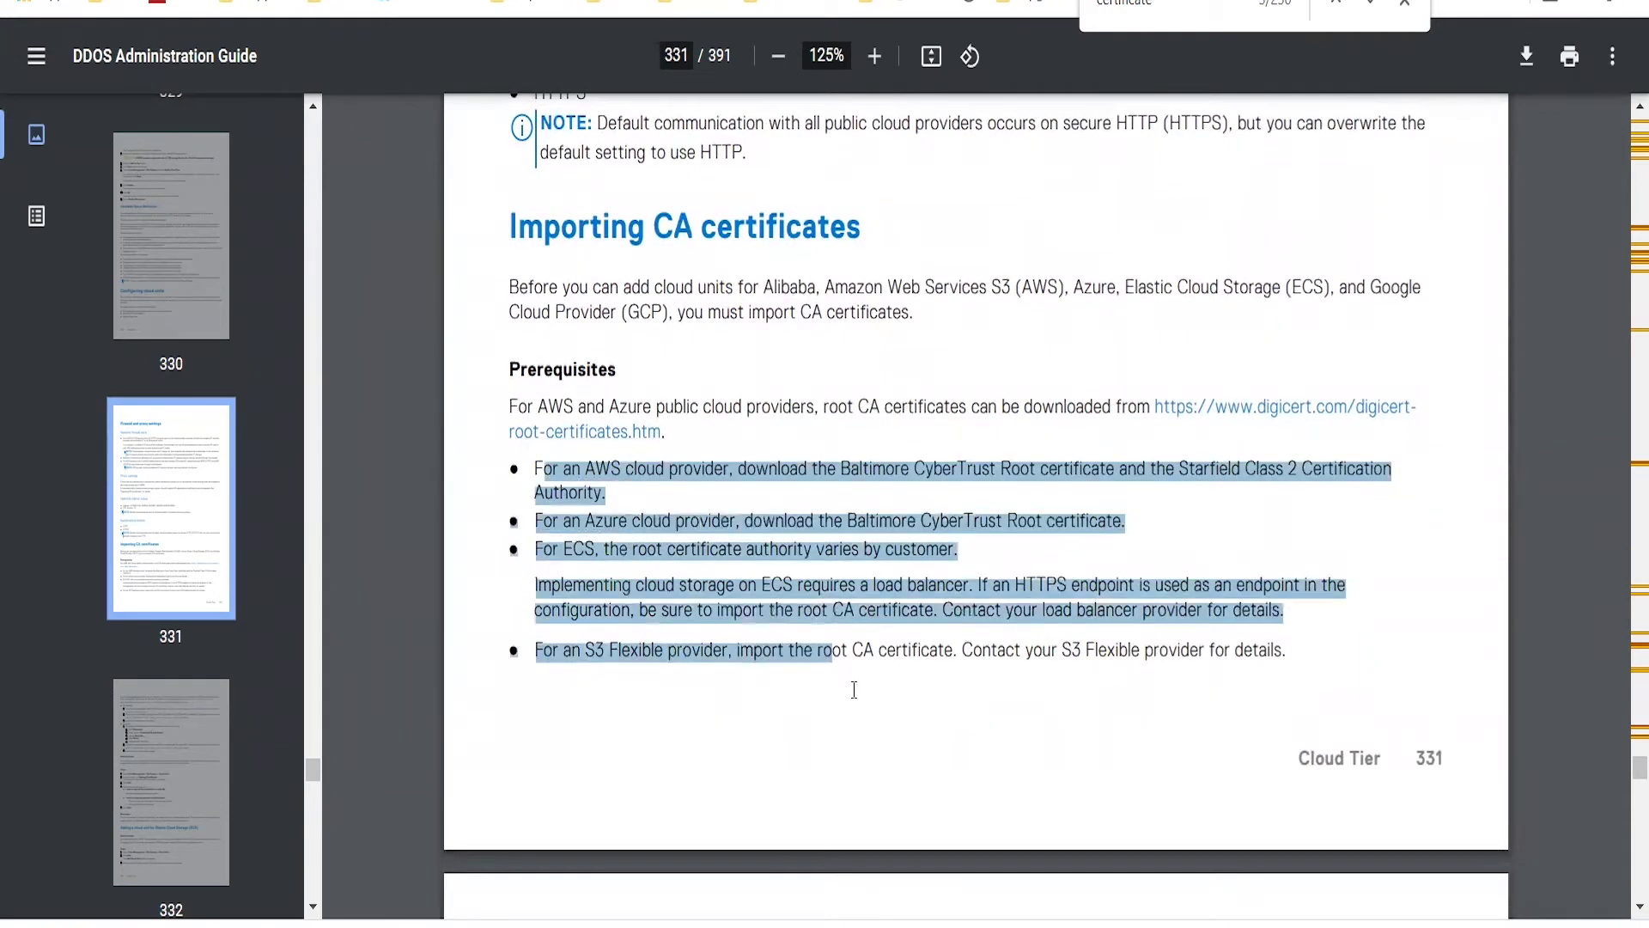
click(1026, 726)
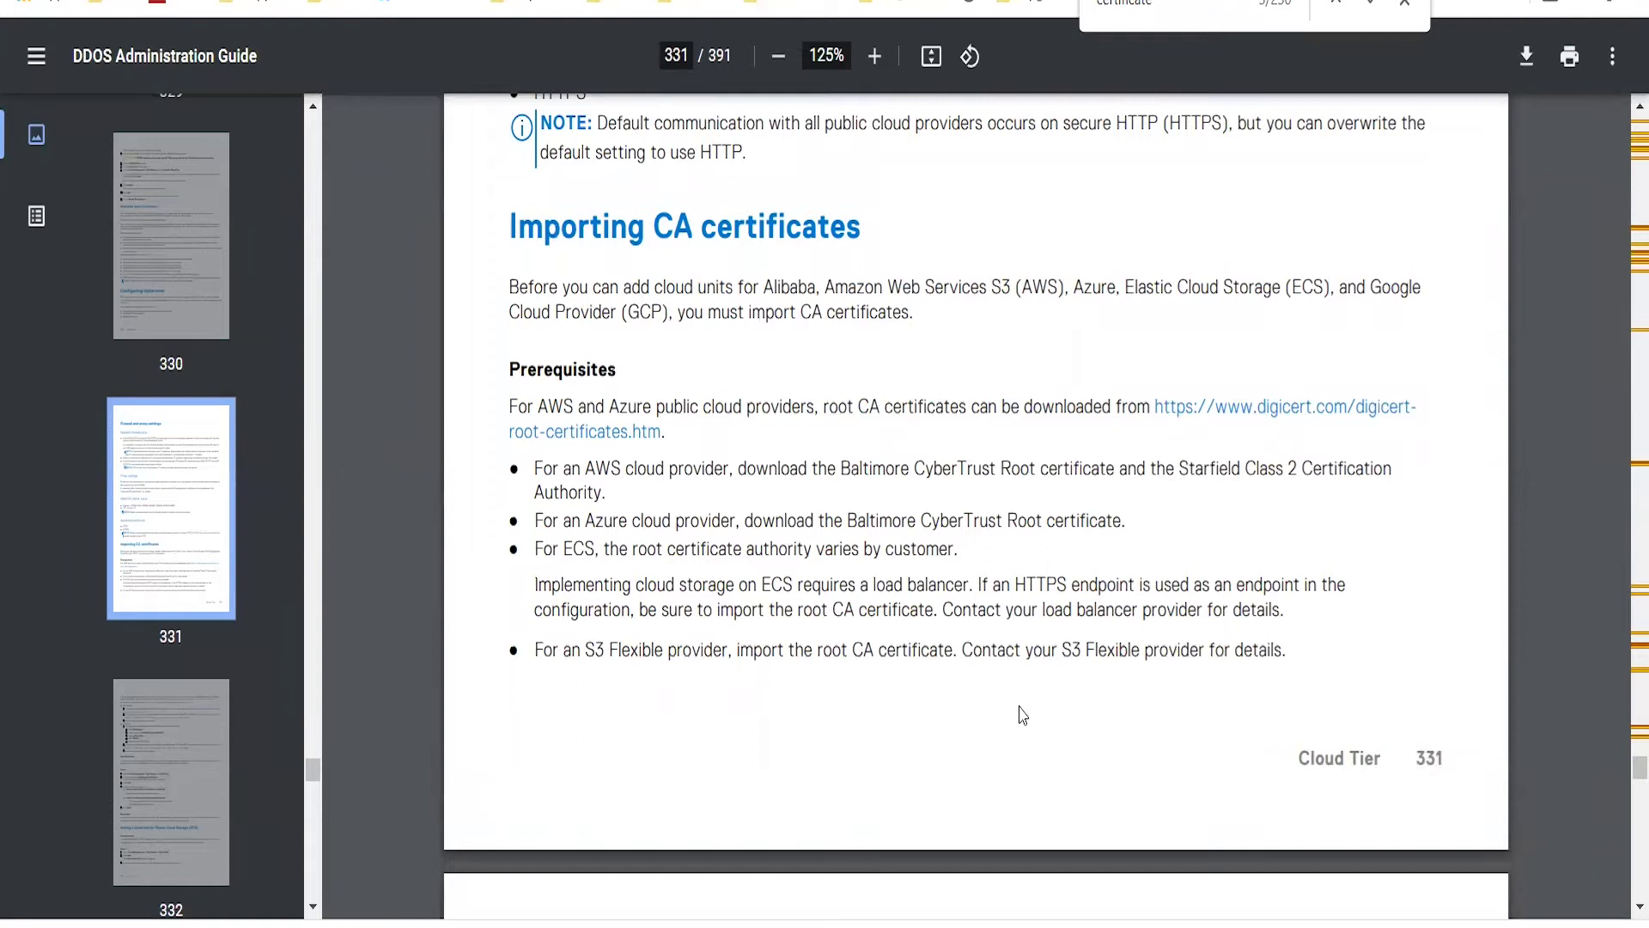
drag(565, 524, 1131, 506)
Go to DigiCert's Root Certificates table showing Baltimore CyberTrust Root, valid until 12/May/2025
click(1142, 530)
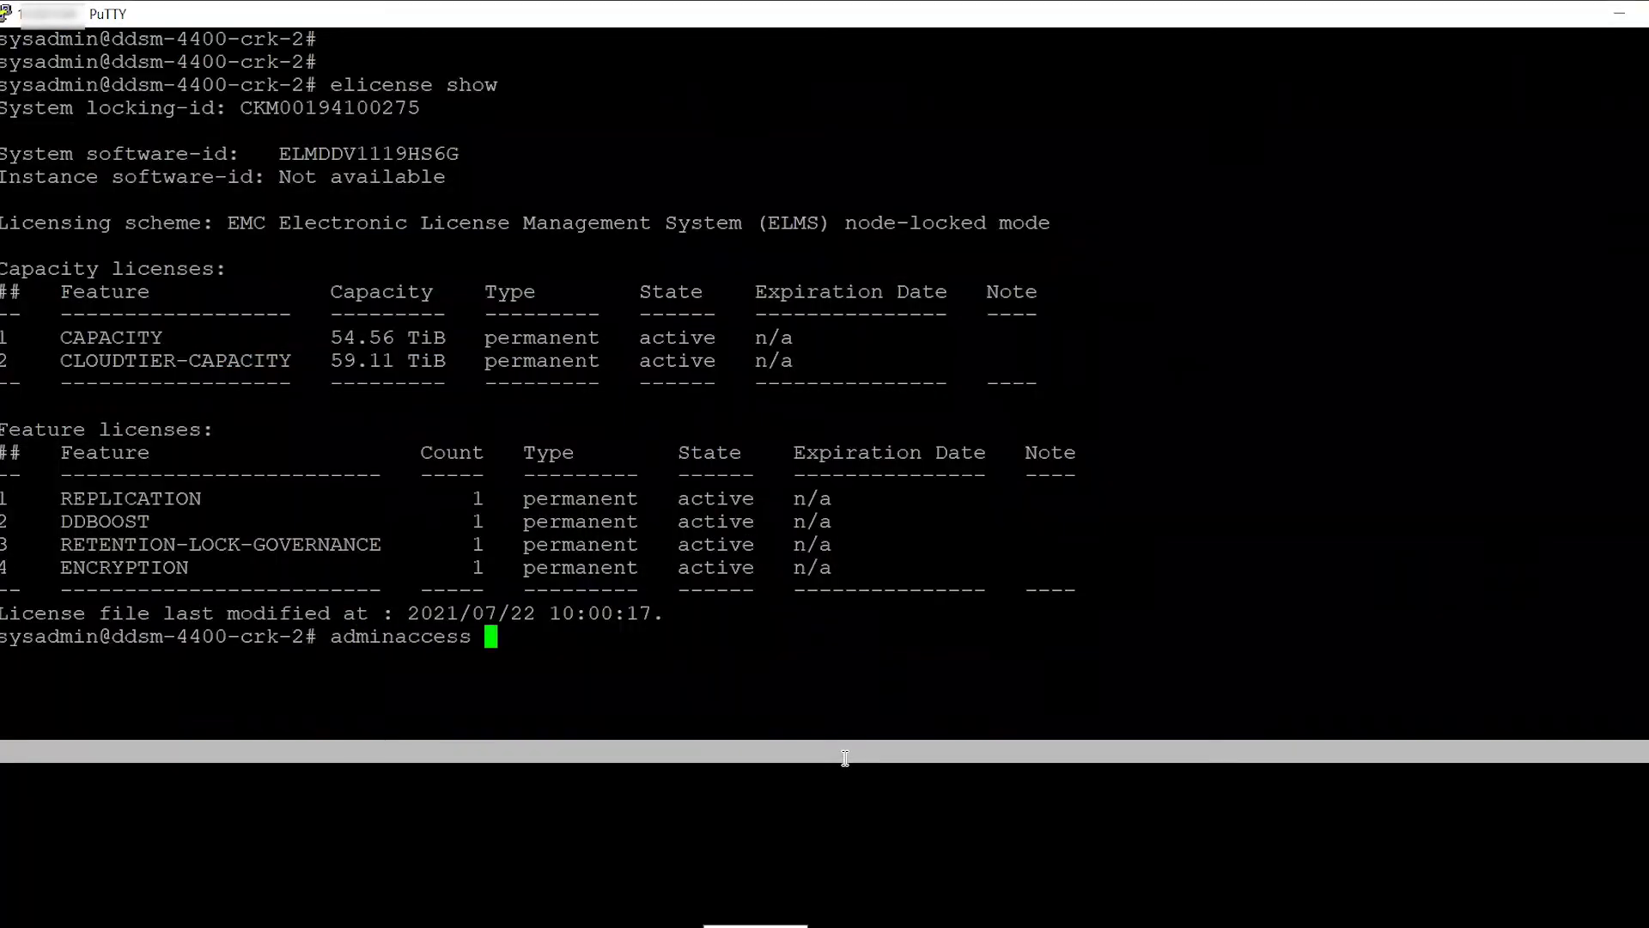
Run adminaccess certificate show to list installed certificates, then minimize PuTTY
text(certificate show)
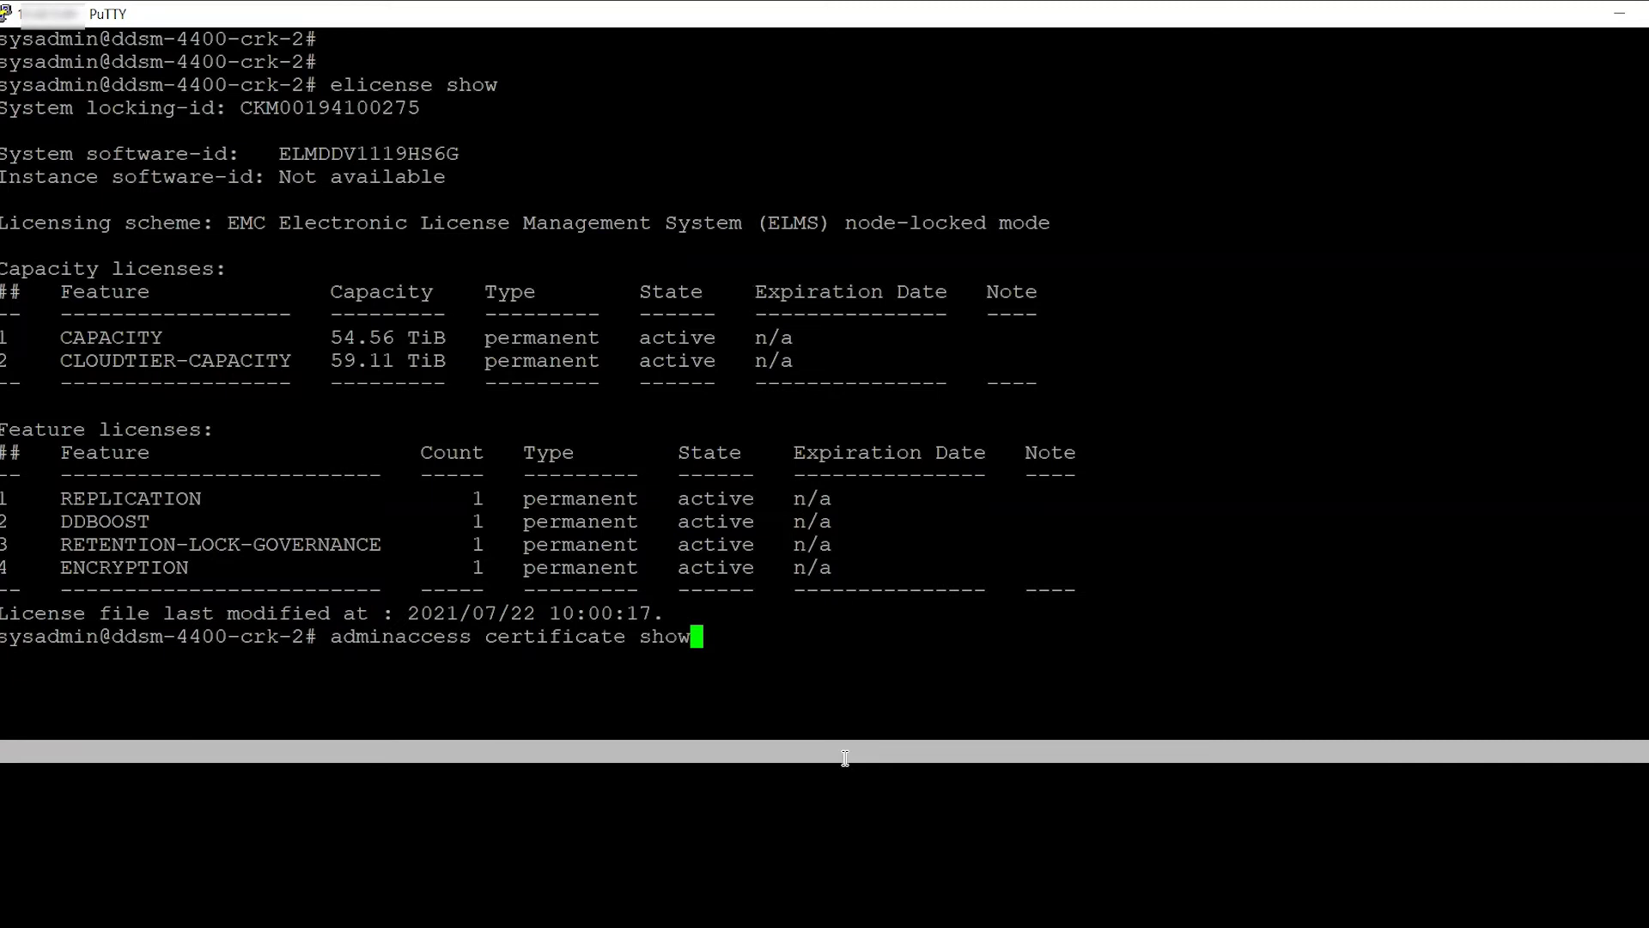
key(Return)
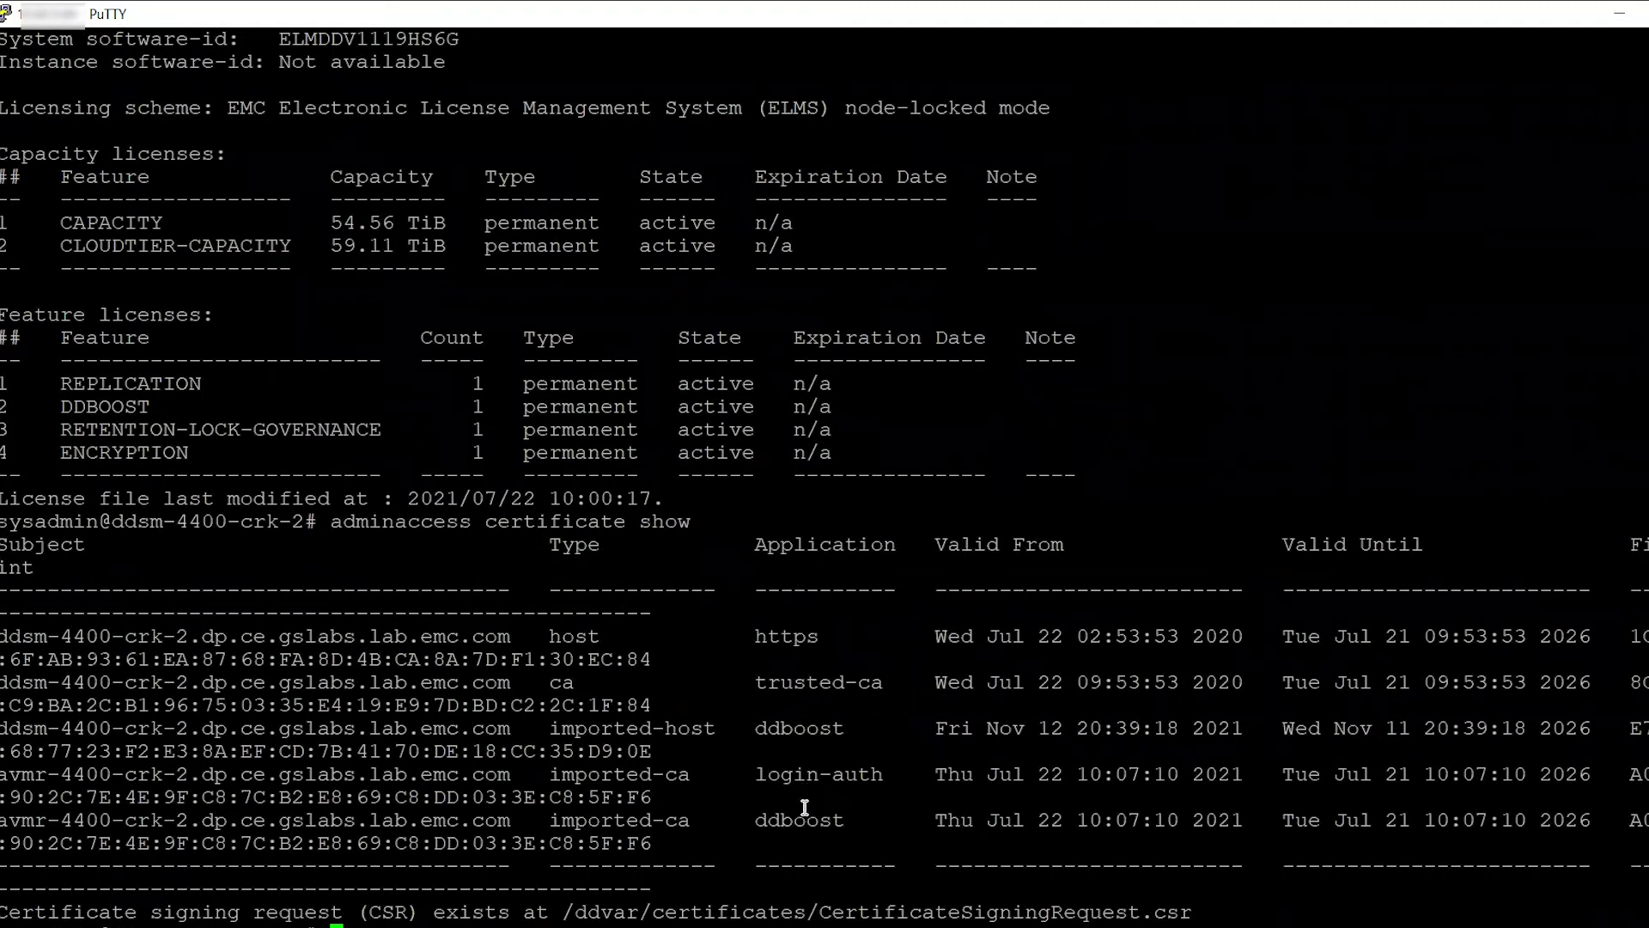
click(1620, 15)
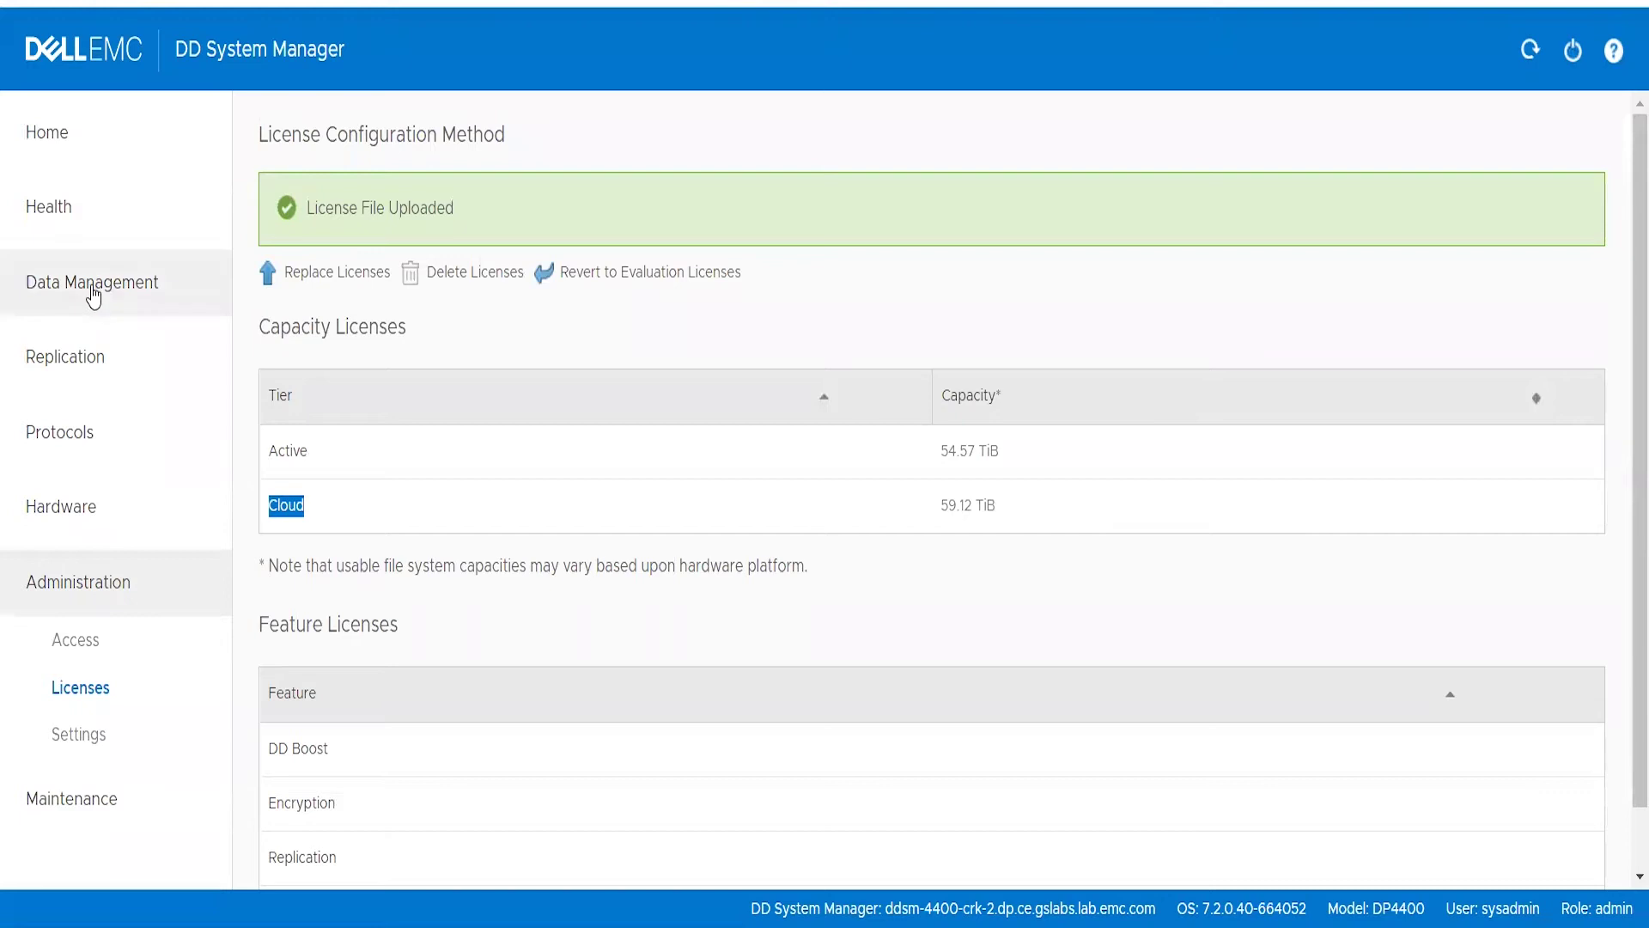
Import BaltimoreCyberTrustRoot.crt.pem as a Cloud CA certificate via File System > Cloud Units > Manage Certificates
click(94, 296)
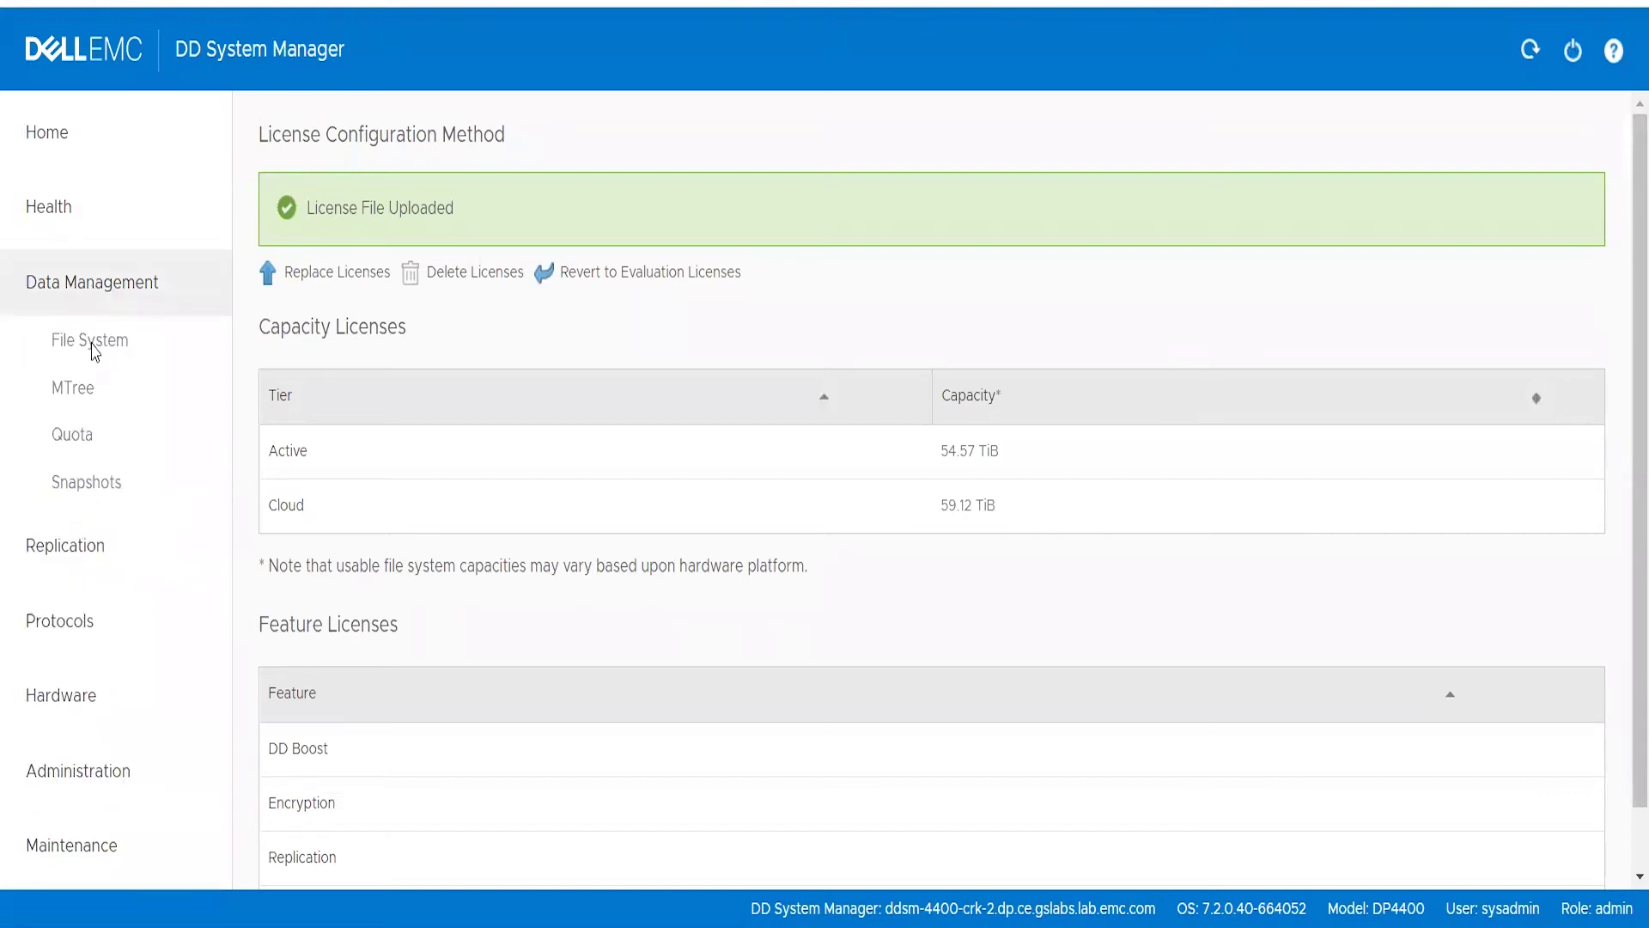
click(102, 344)
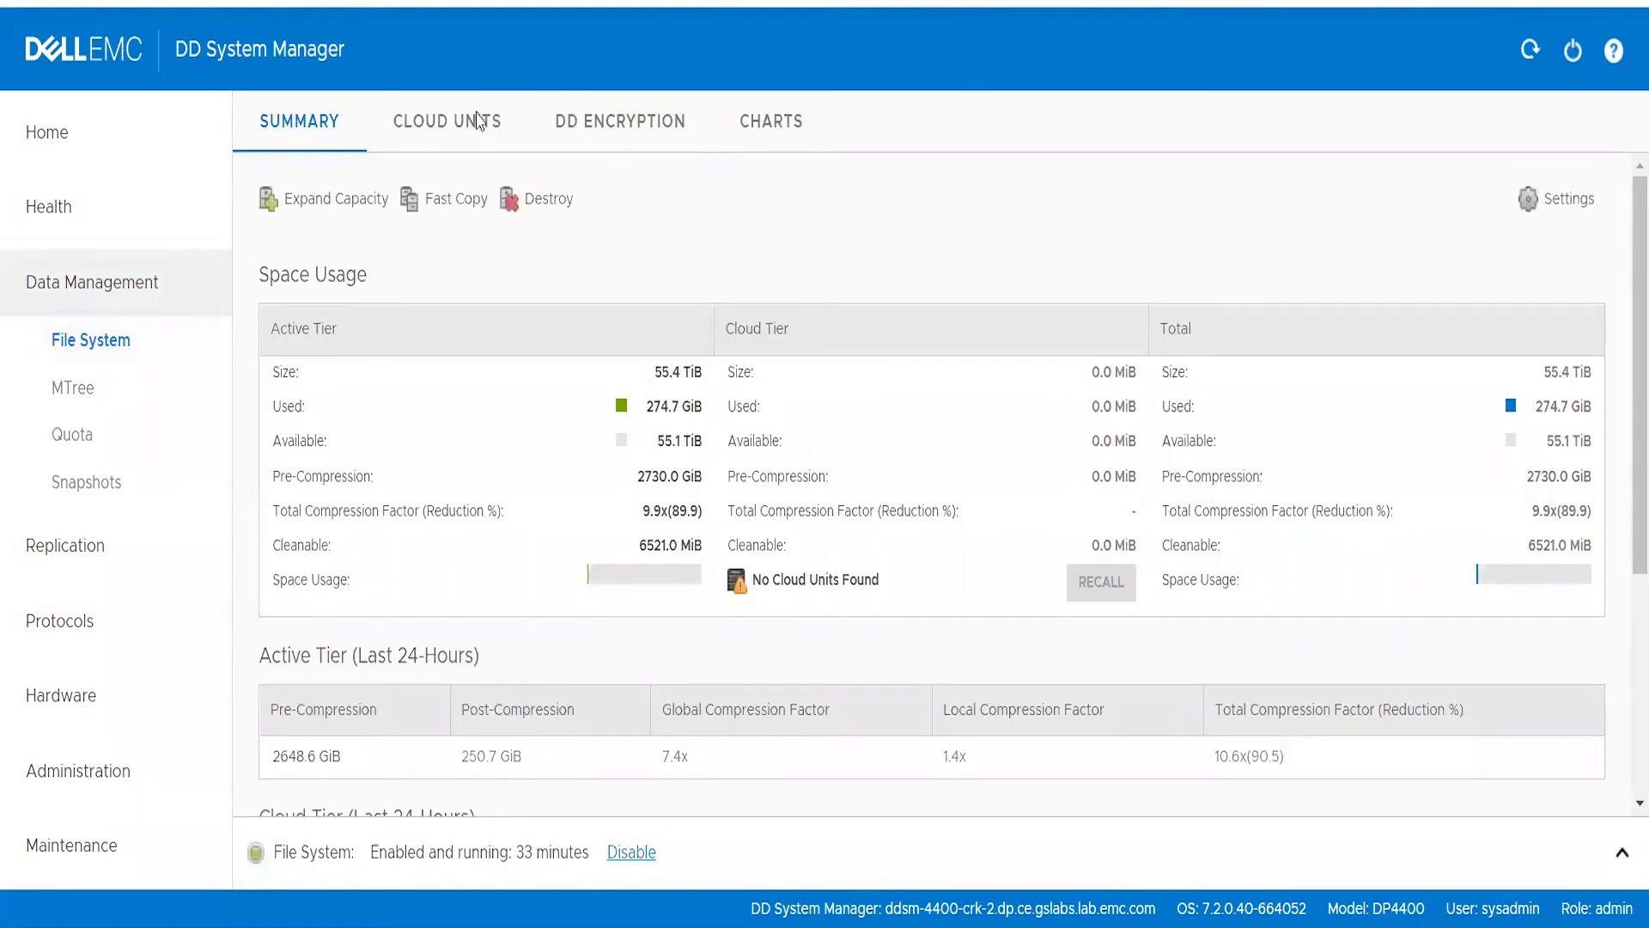
click(480, 121)
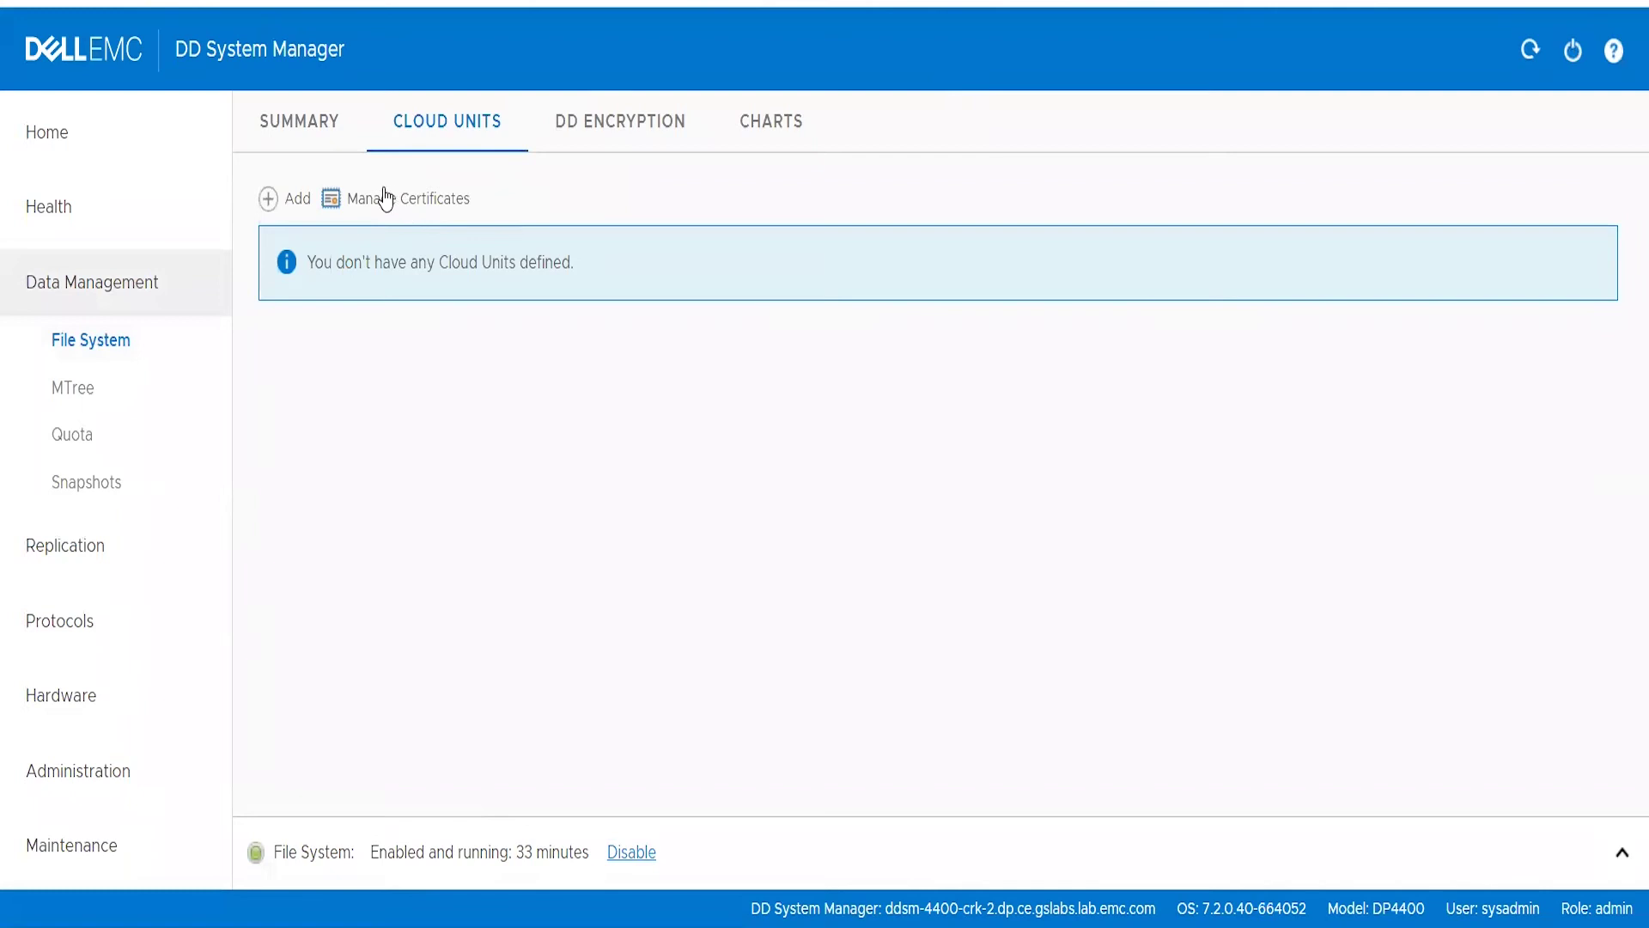
click(442, 202)
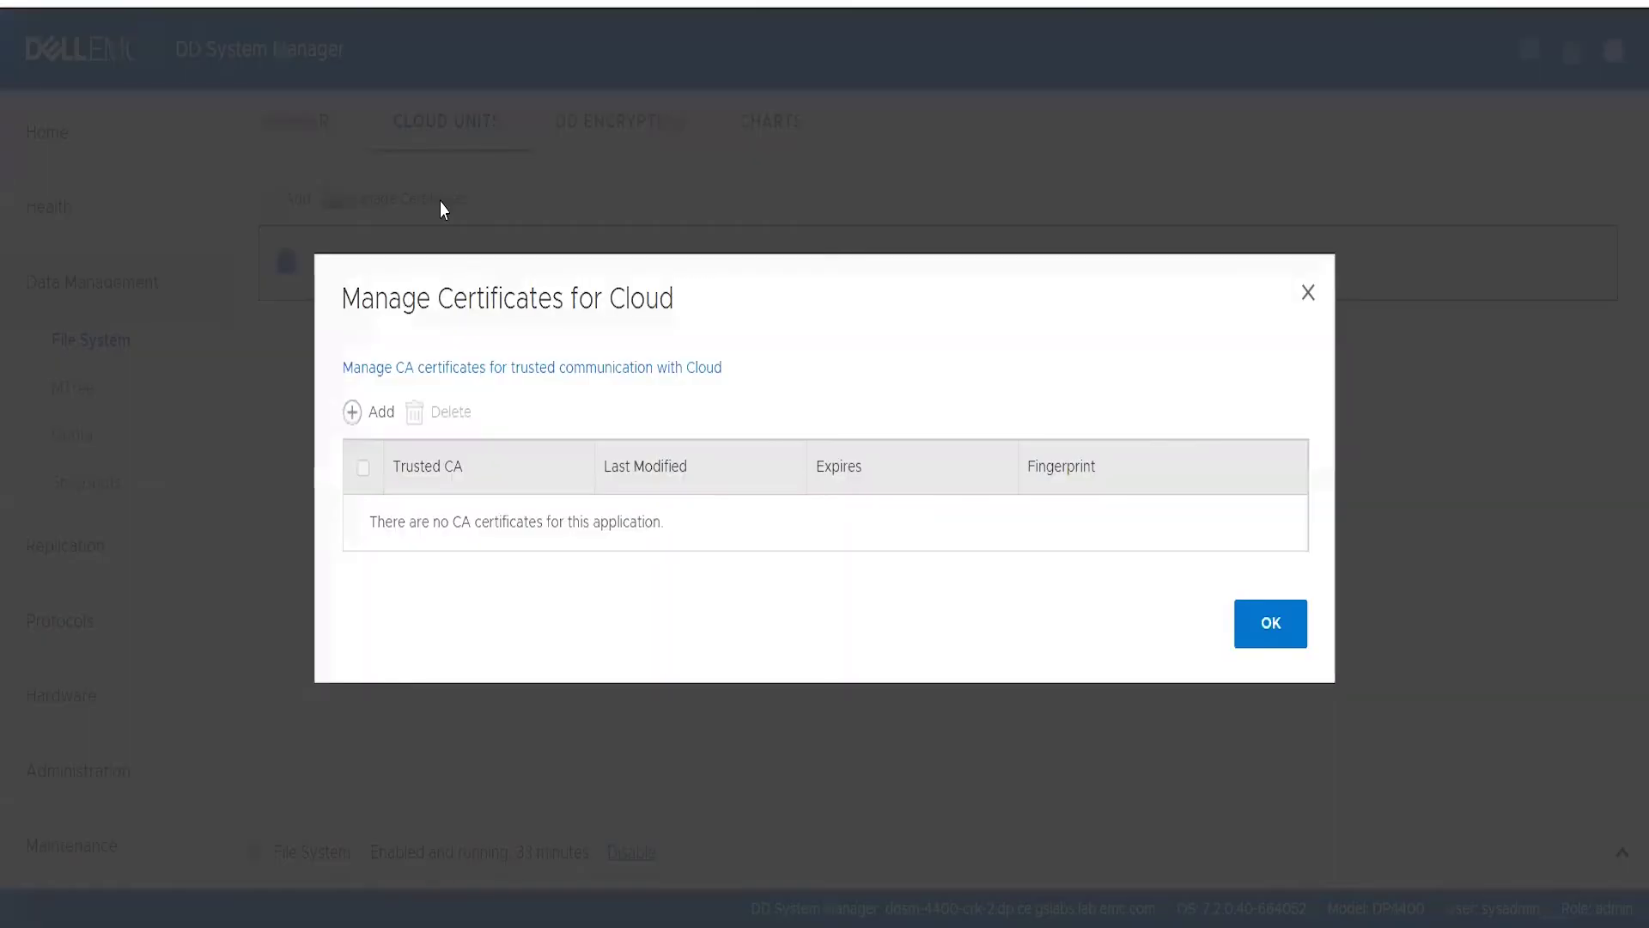
click(352, 419)
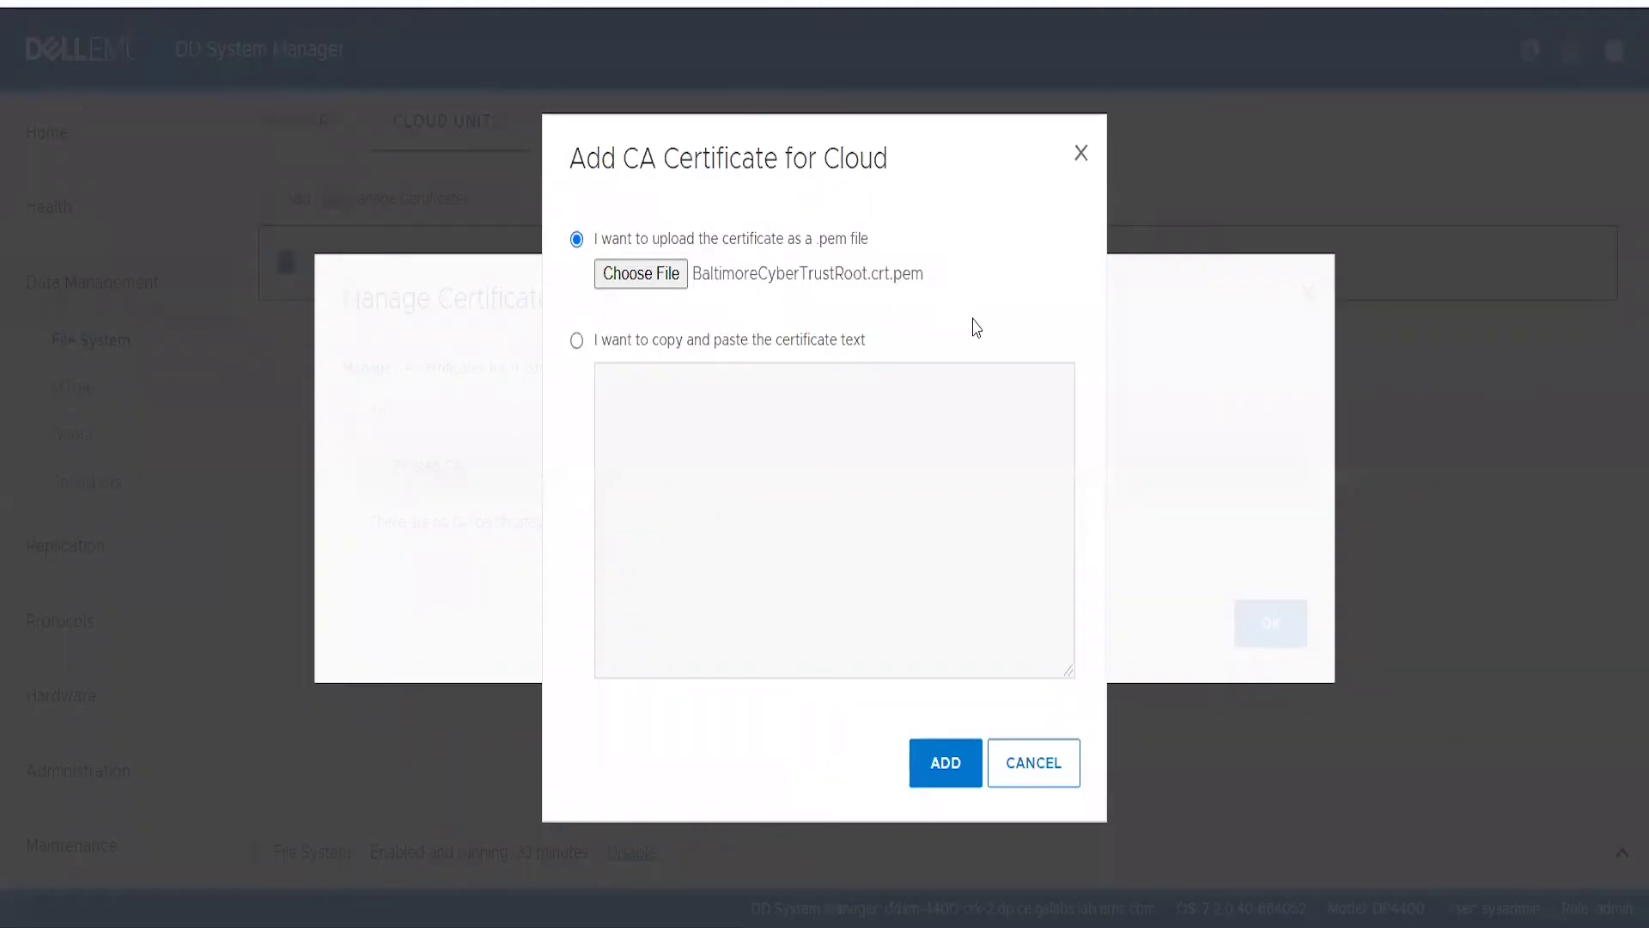
click(944, 764)
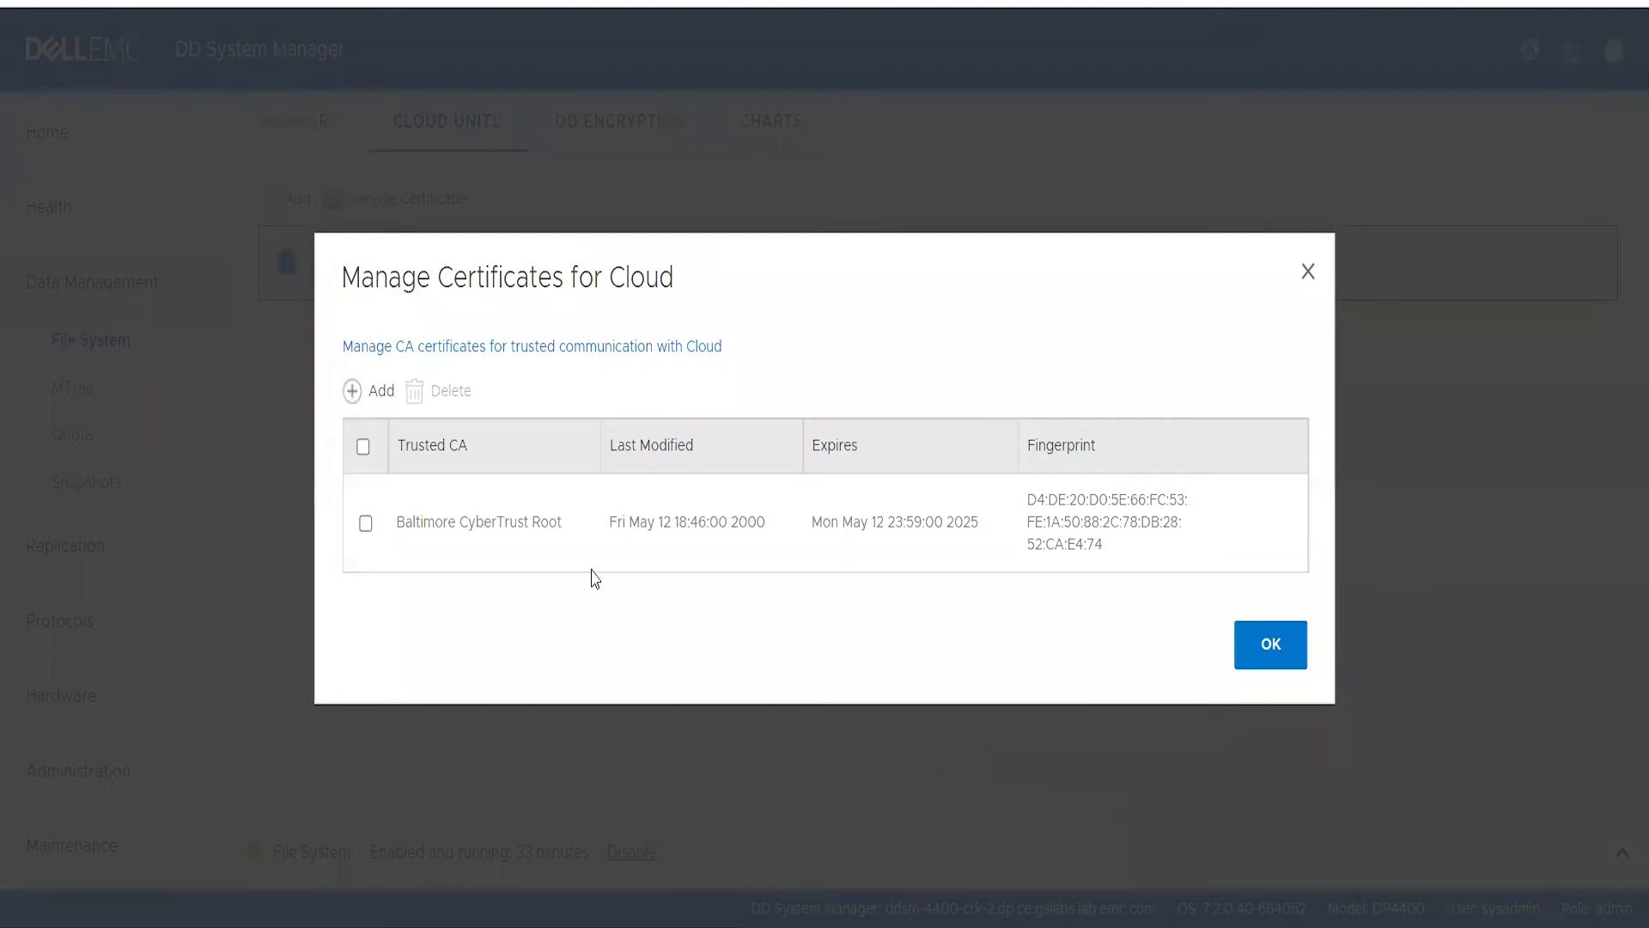
click(1271, 646)
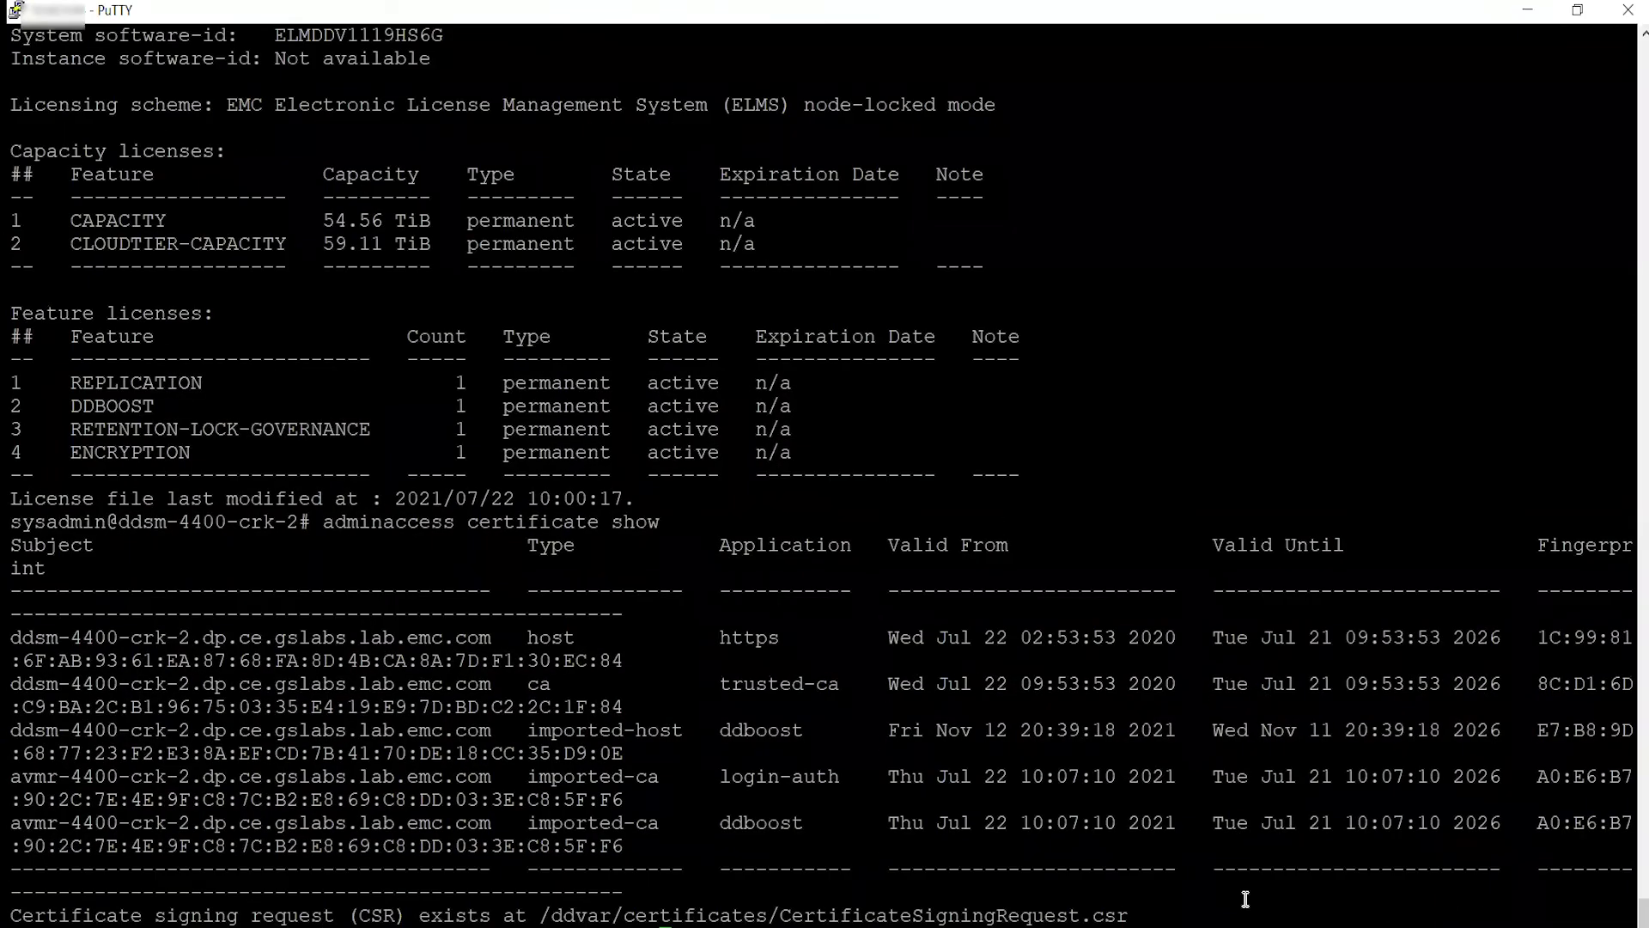
Confirm Baltimore CyberTrust Root is listed, then check cloud profile show and cloud unit list find none
key(Return)
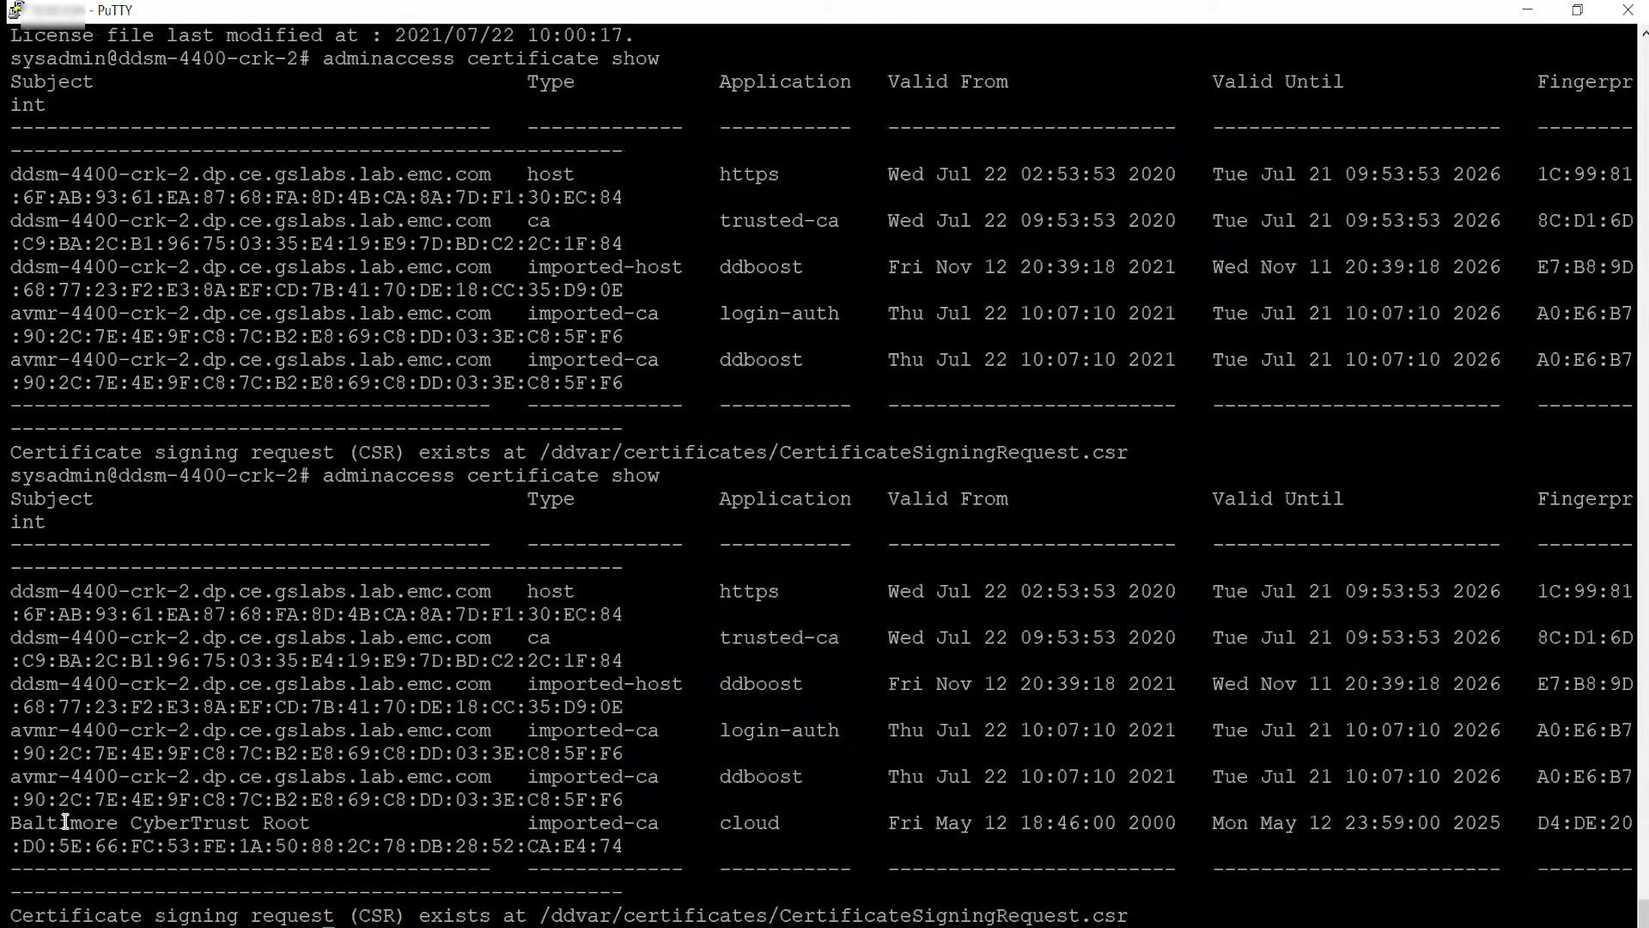
drag(17, 823, 666, 860)
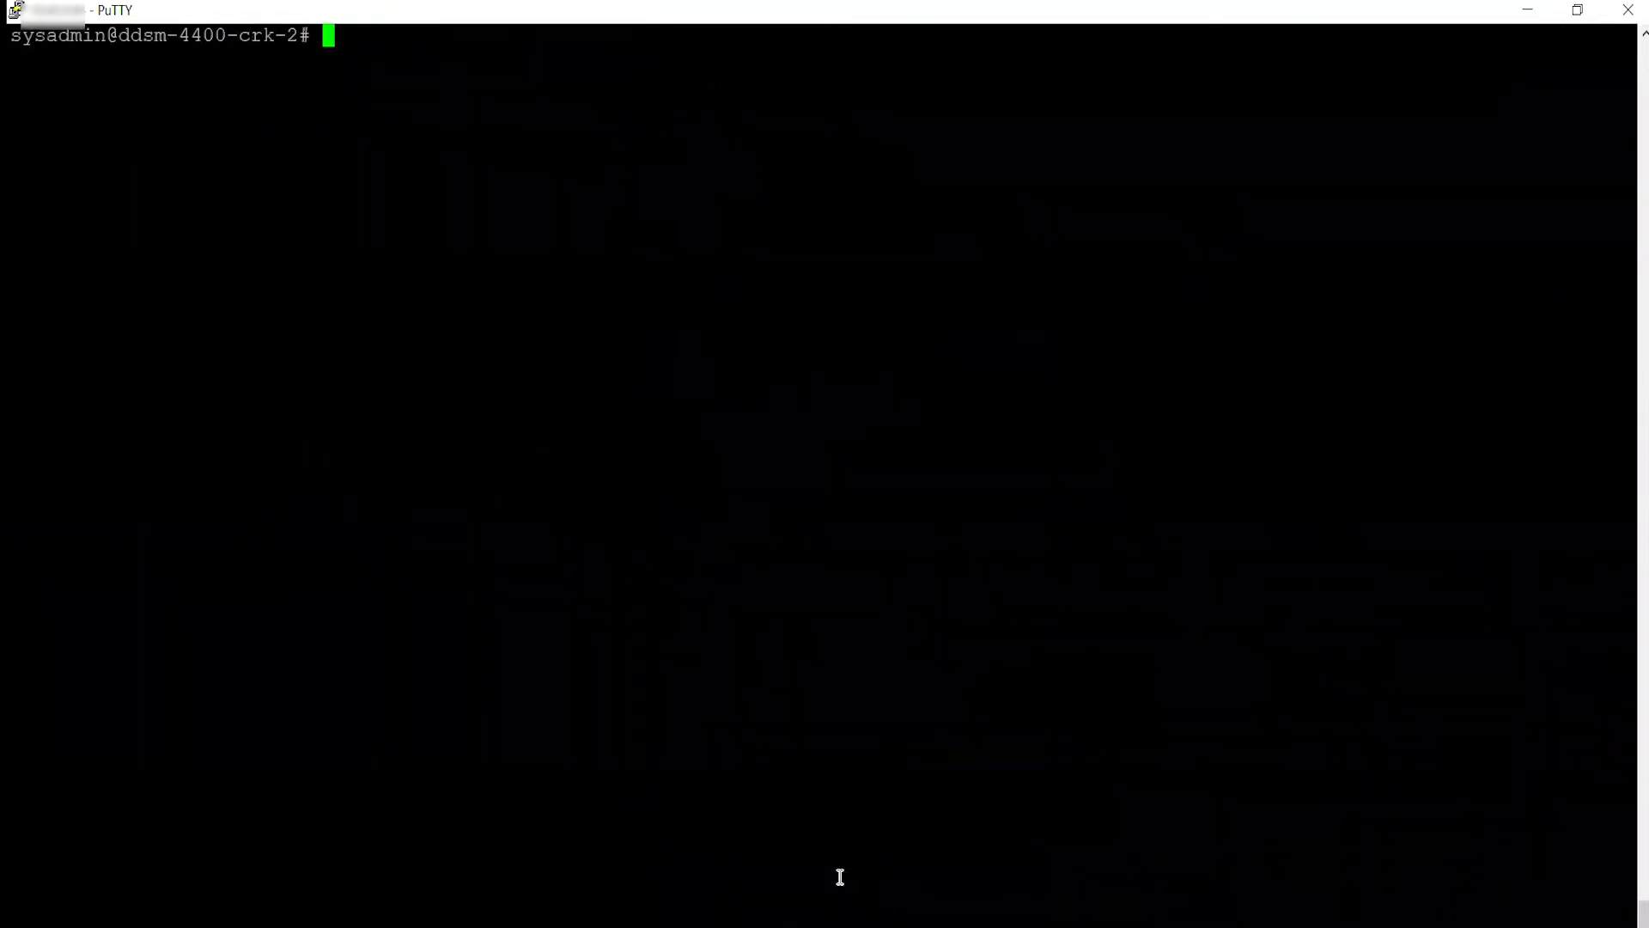
text(cl)
key(BackSpace)
key(BackSpace)
text(clo)
key(Tab)
text(prof)
key(Tab)
text(show)
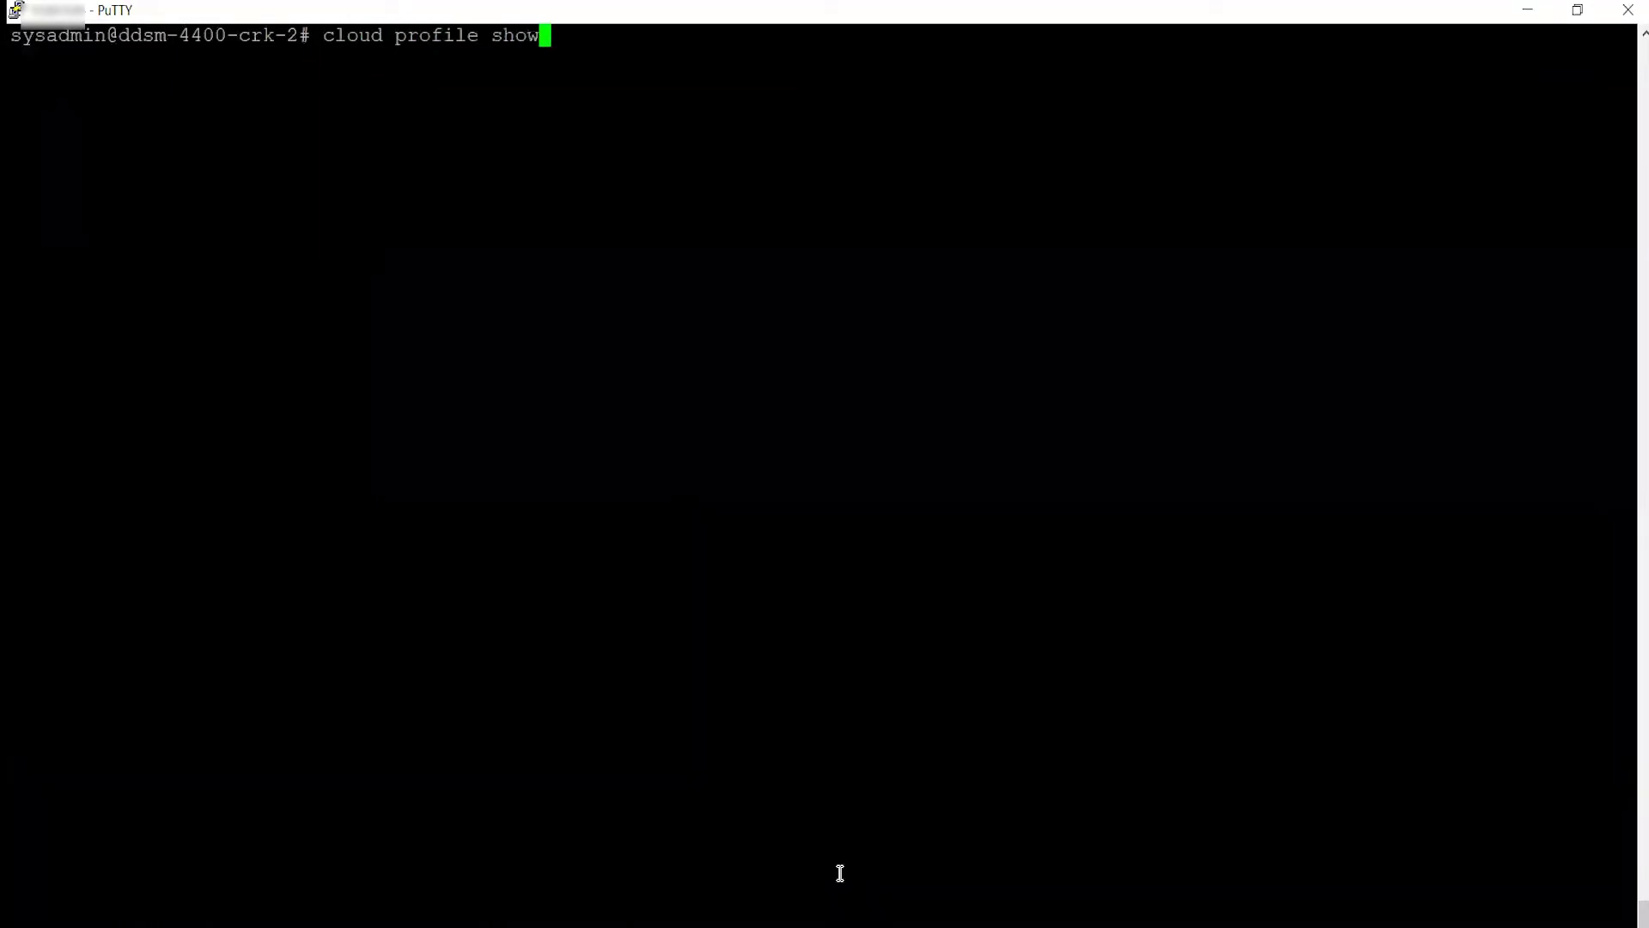
key(Return)
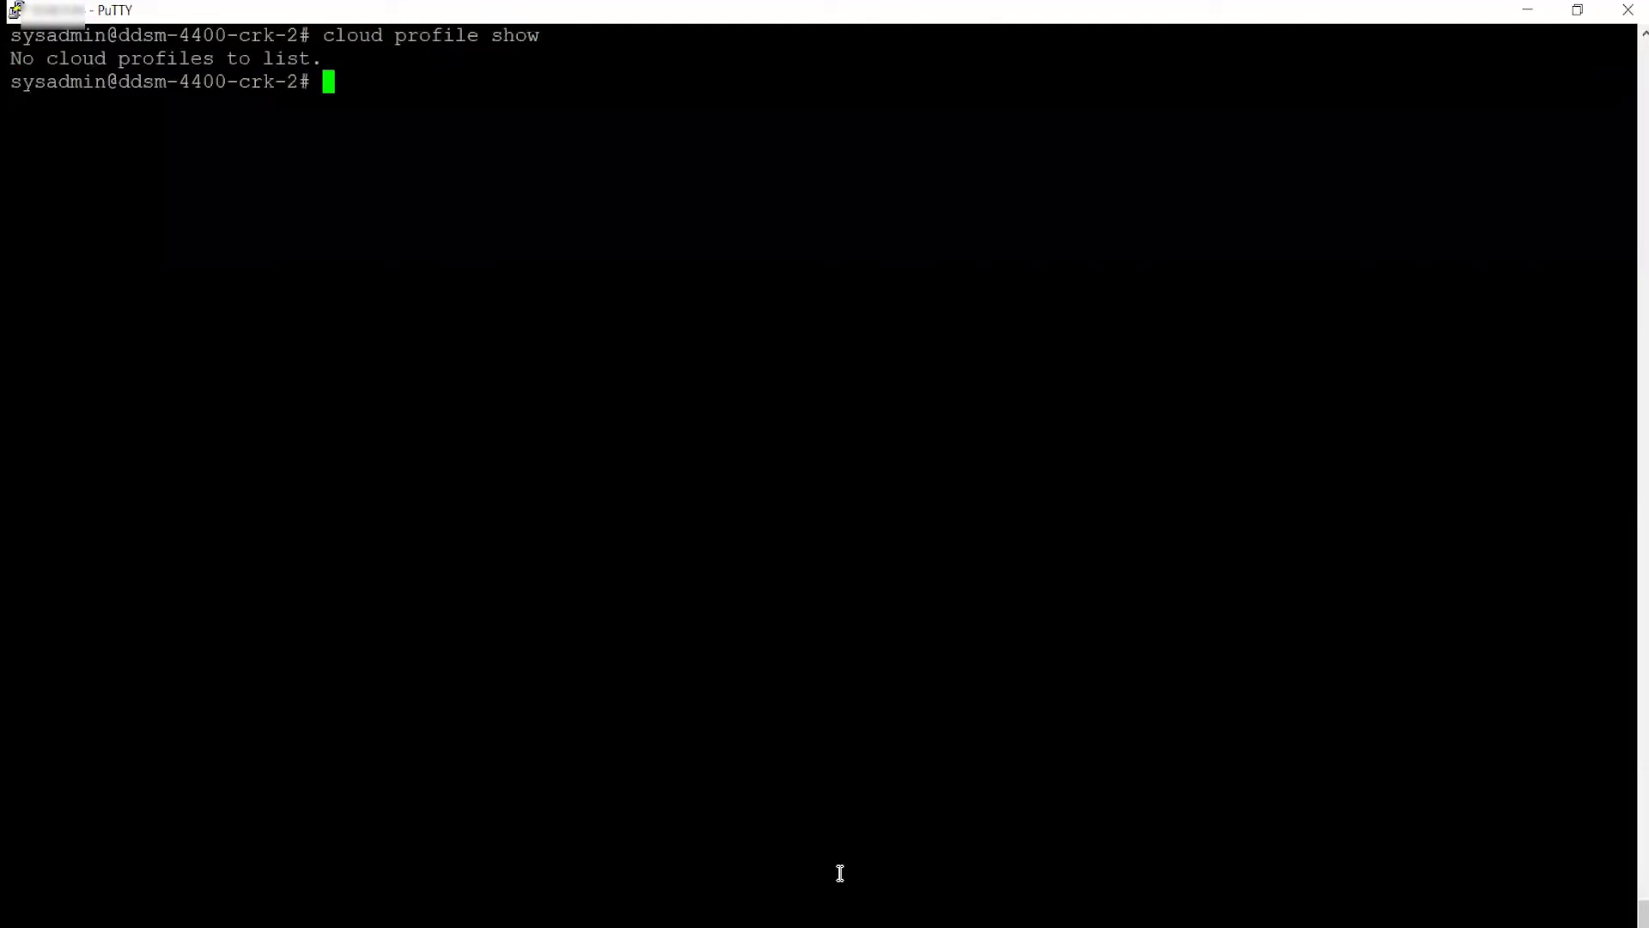
text(cloud unit list)
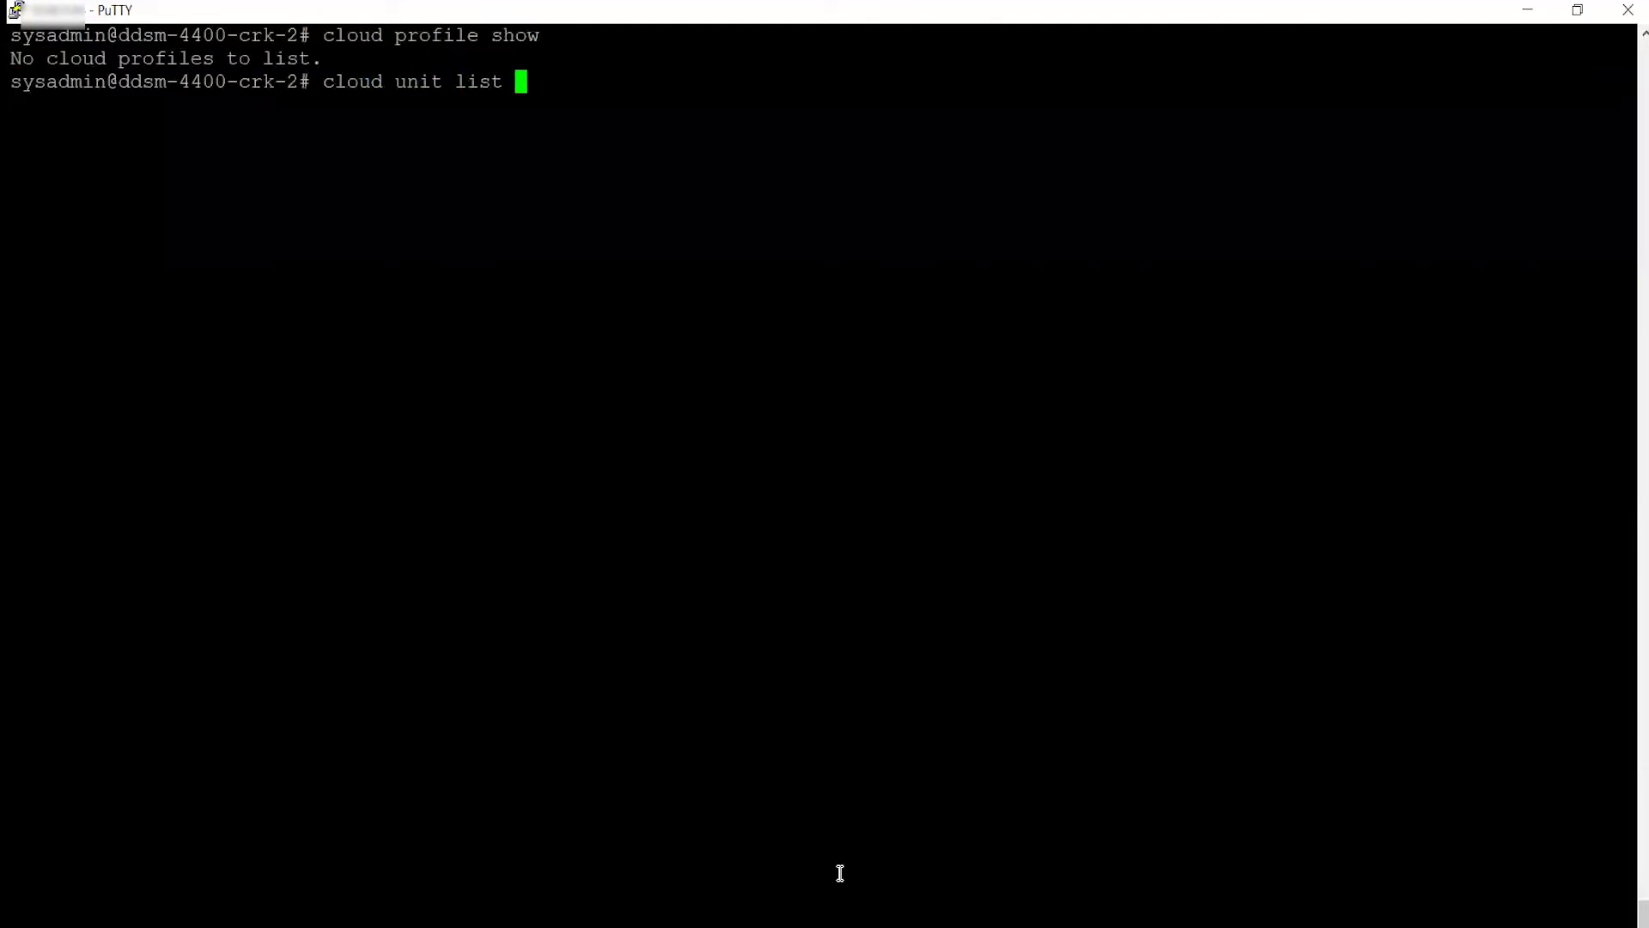
key(Return)
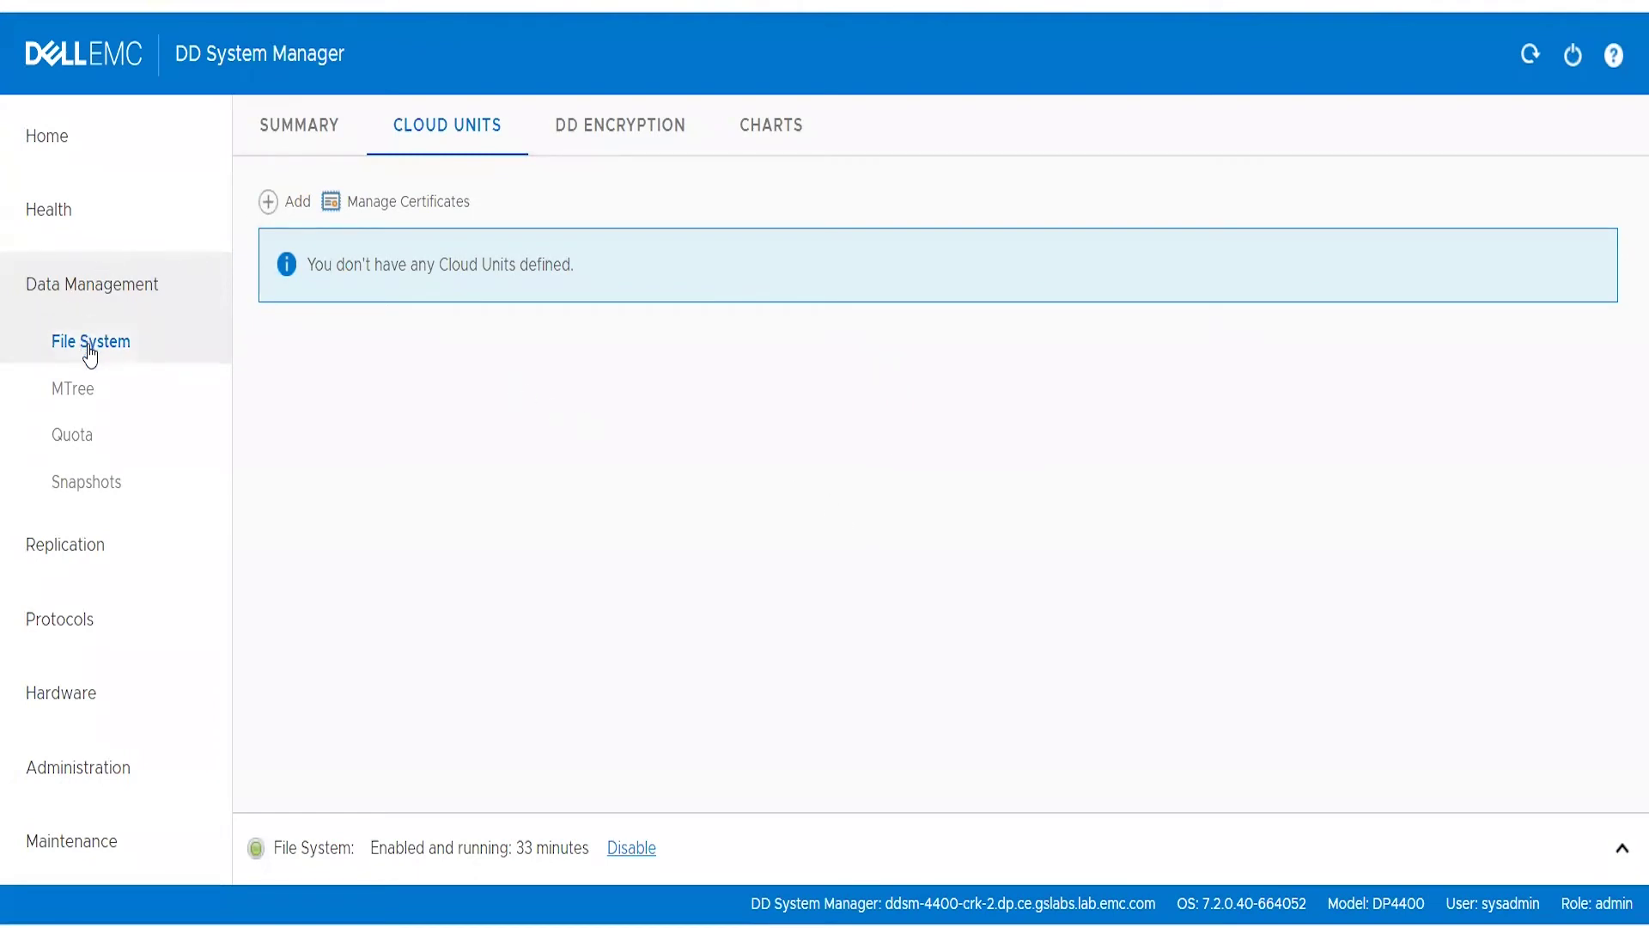
Add cloud unit Cloud_Unit1 on Microsoft Azure Storage with a public account name and primary key
click(275, 206)
click(770, 115)
text(Cl)
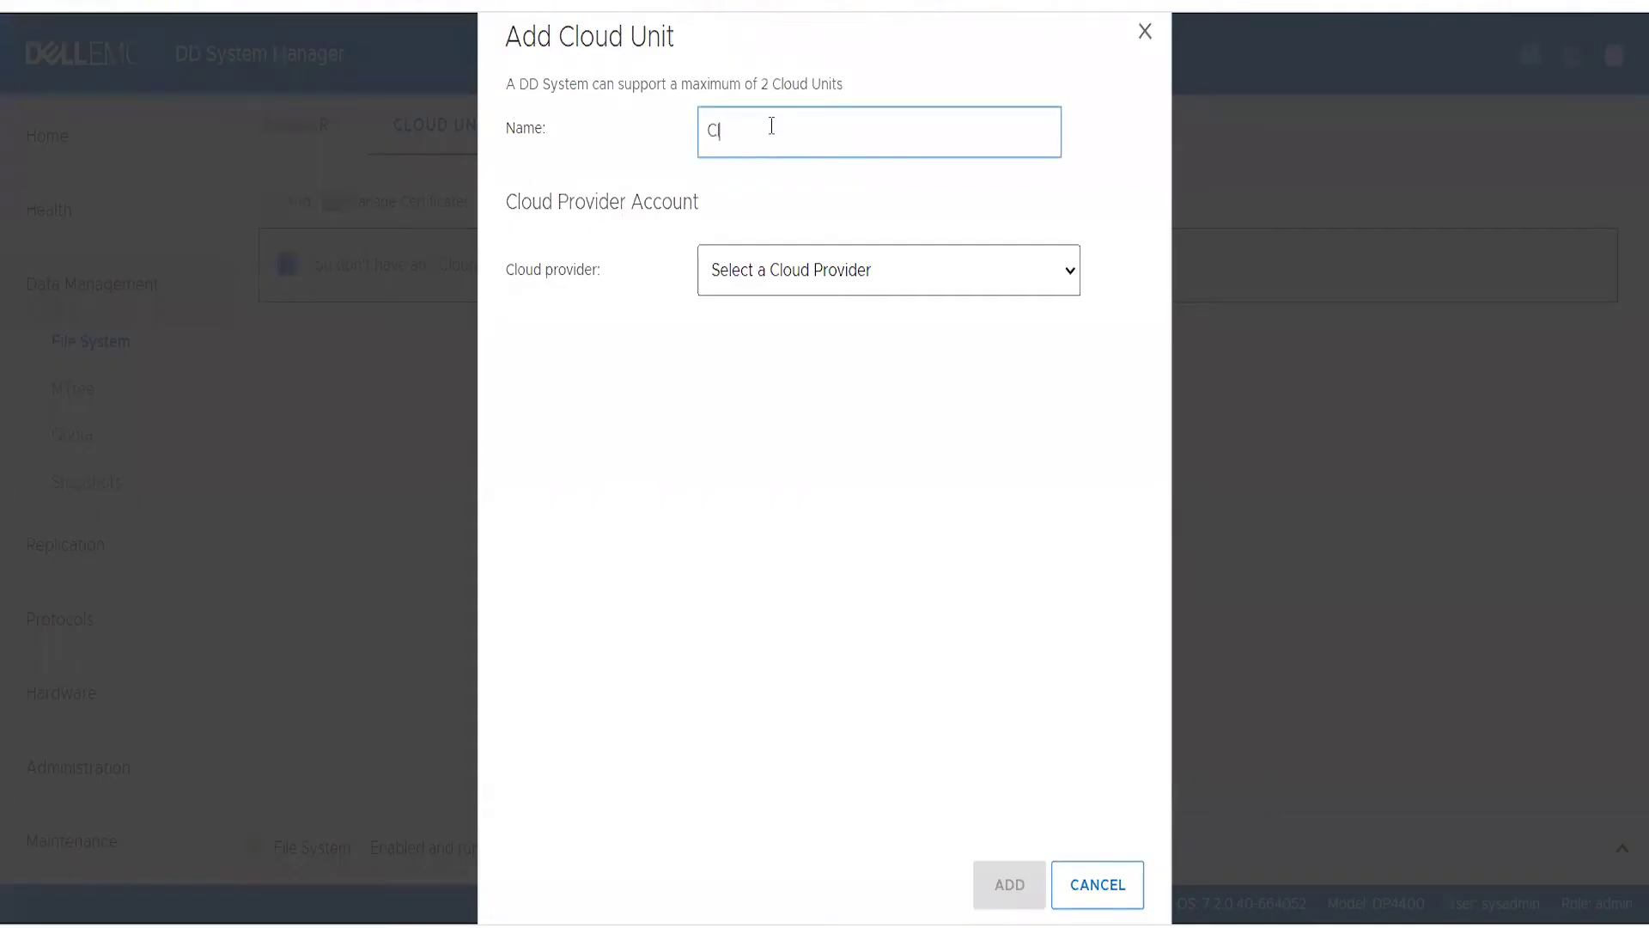
text(oud_Unit1)
click(812, 286)
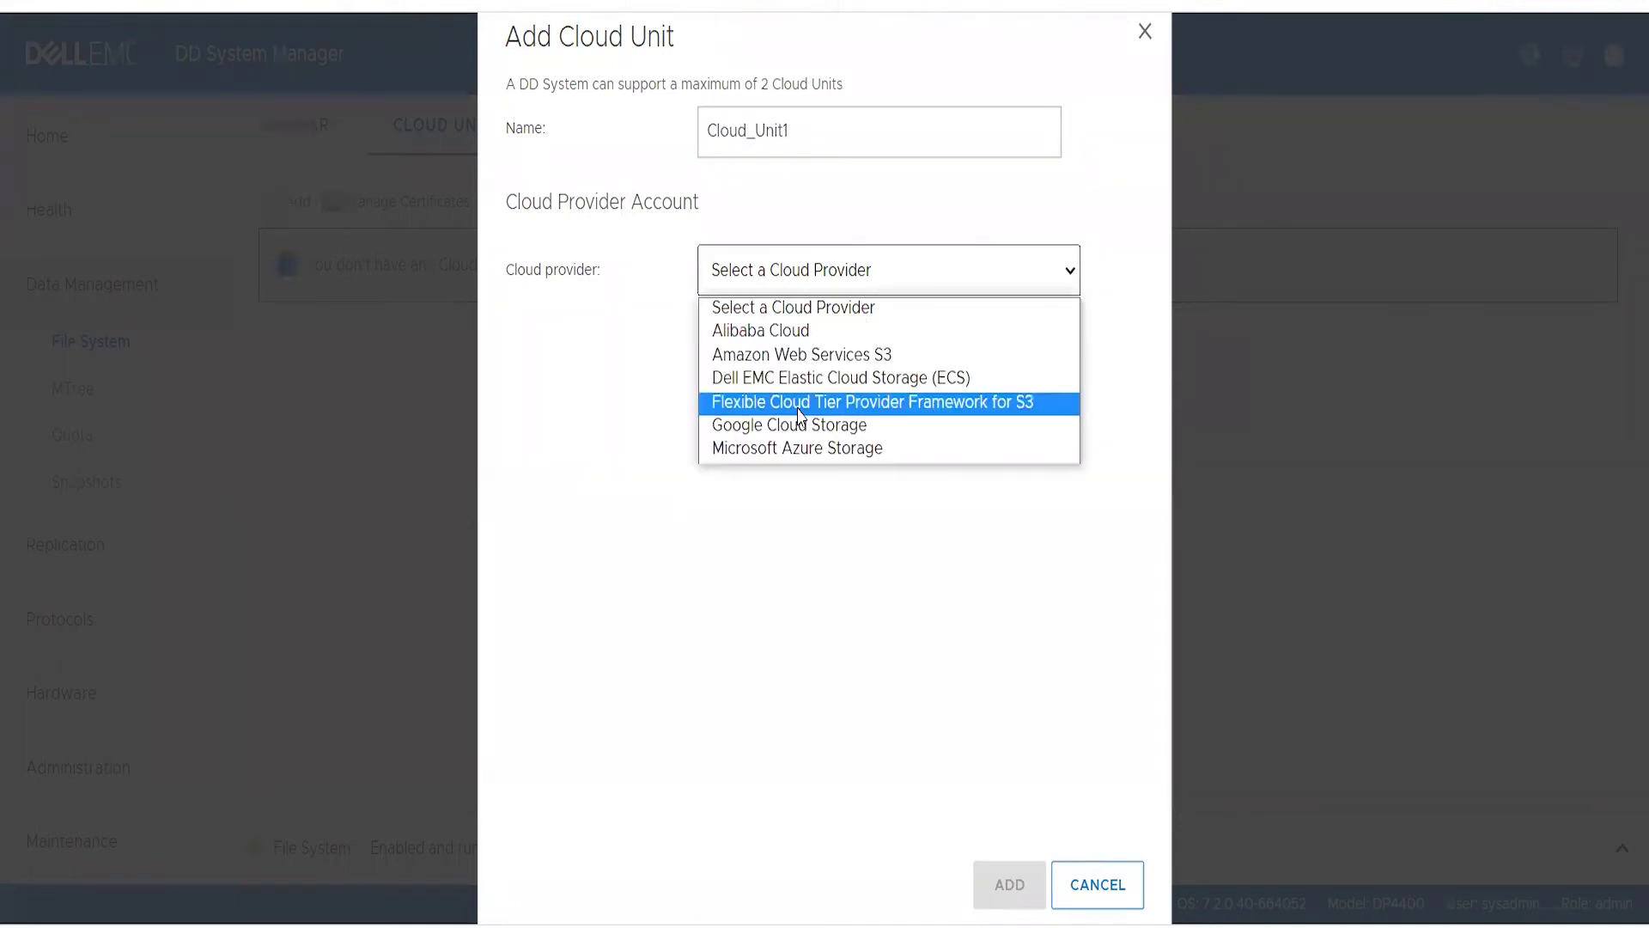
click(809, 449)
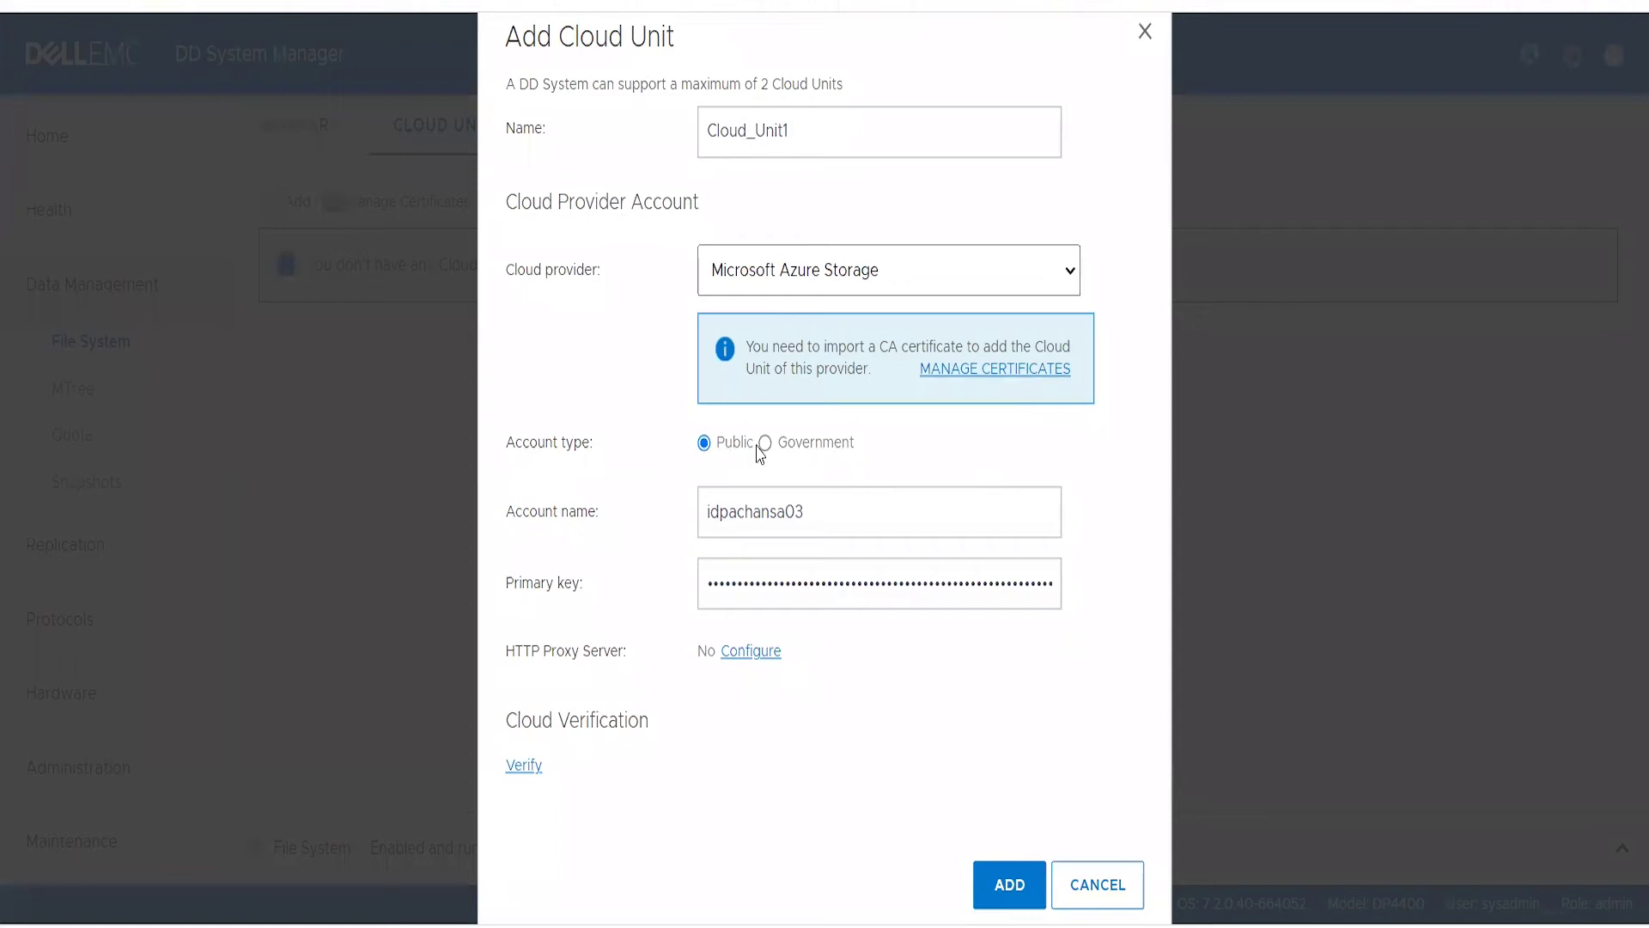
click(836, 525)
key(ctrl+a)
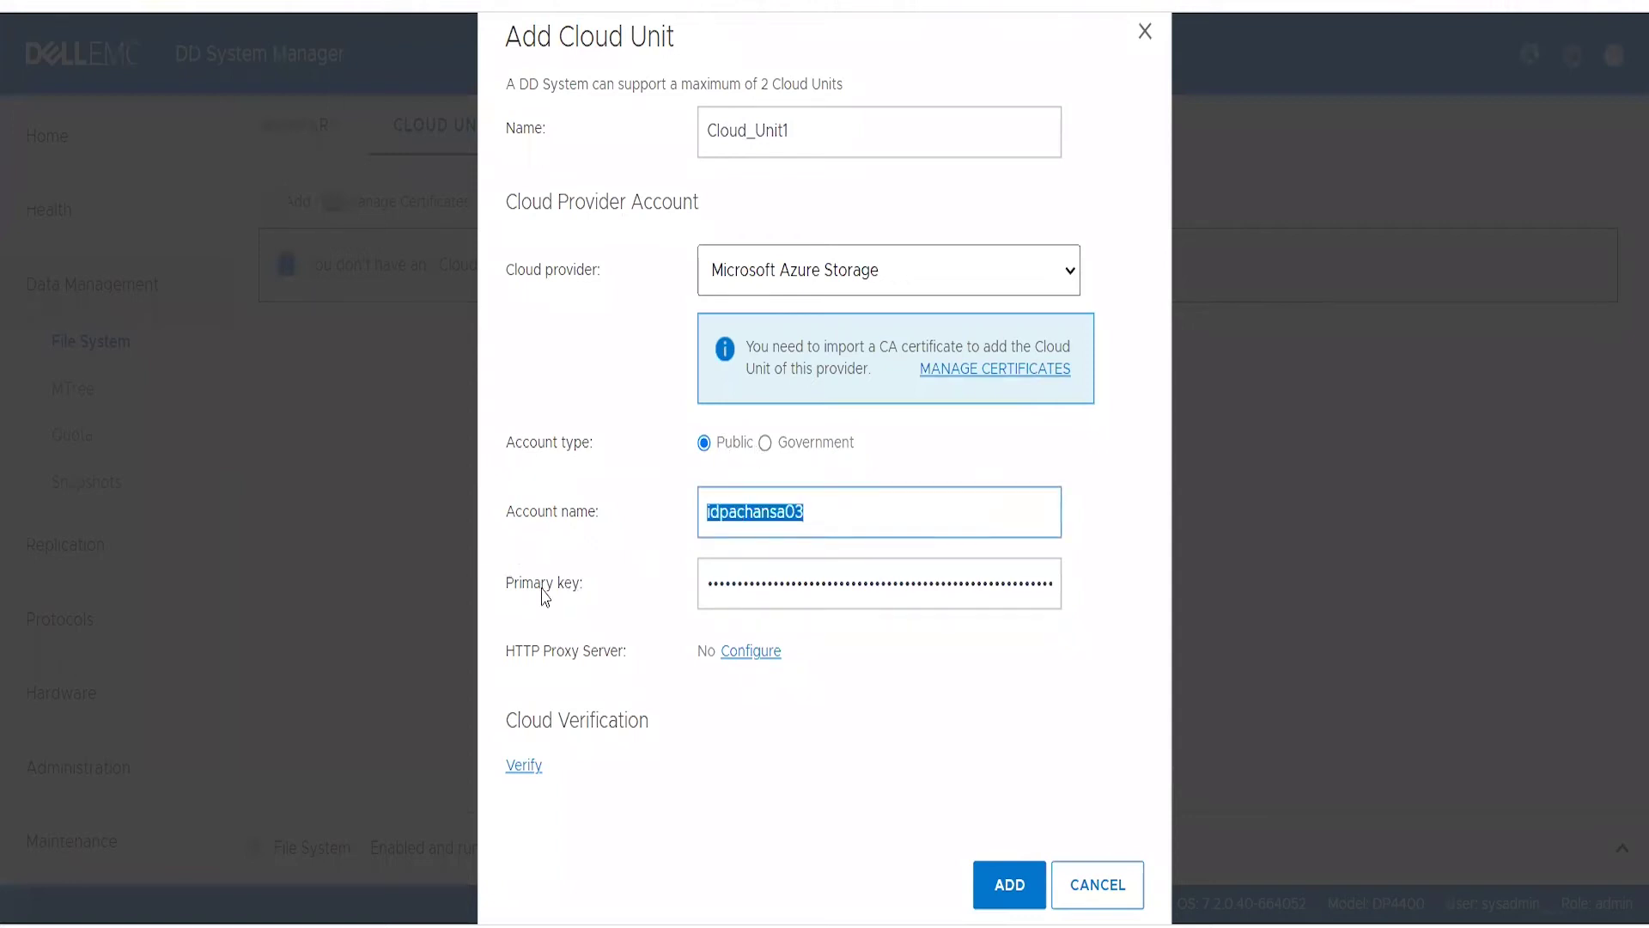
click(915, 650)
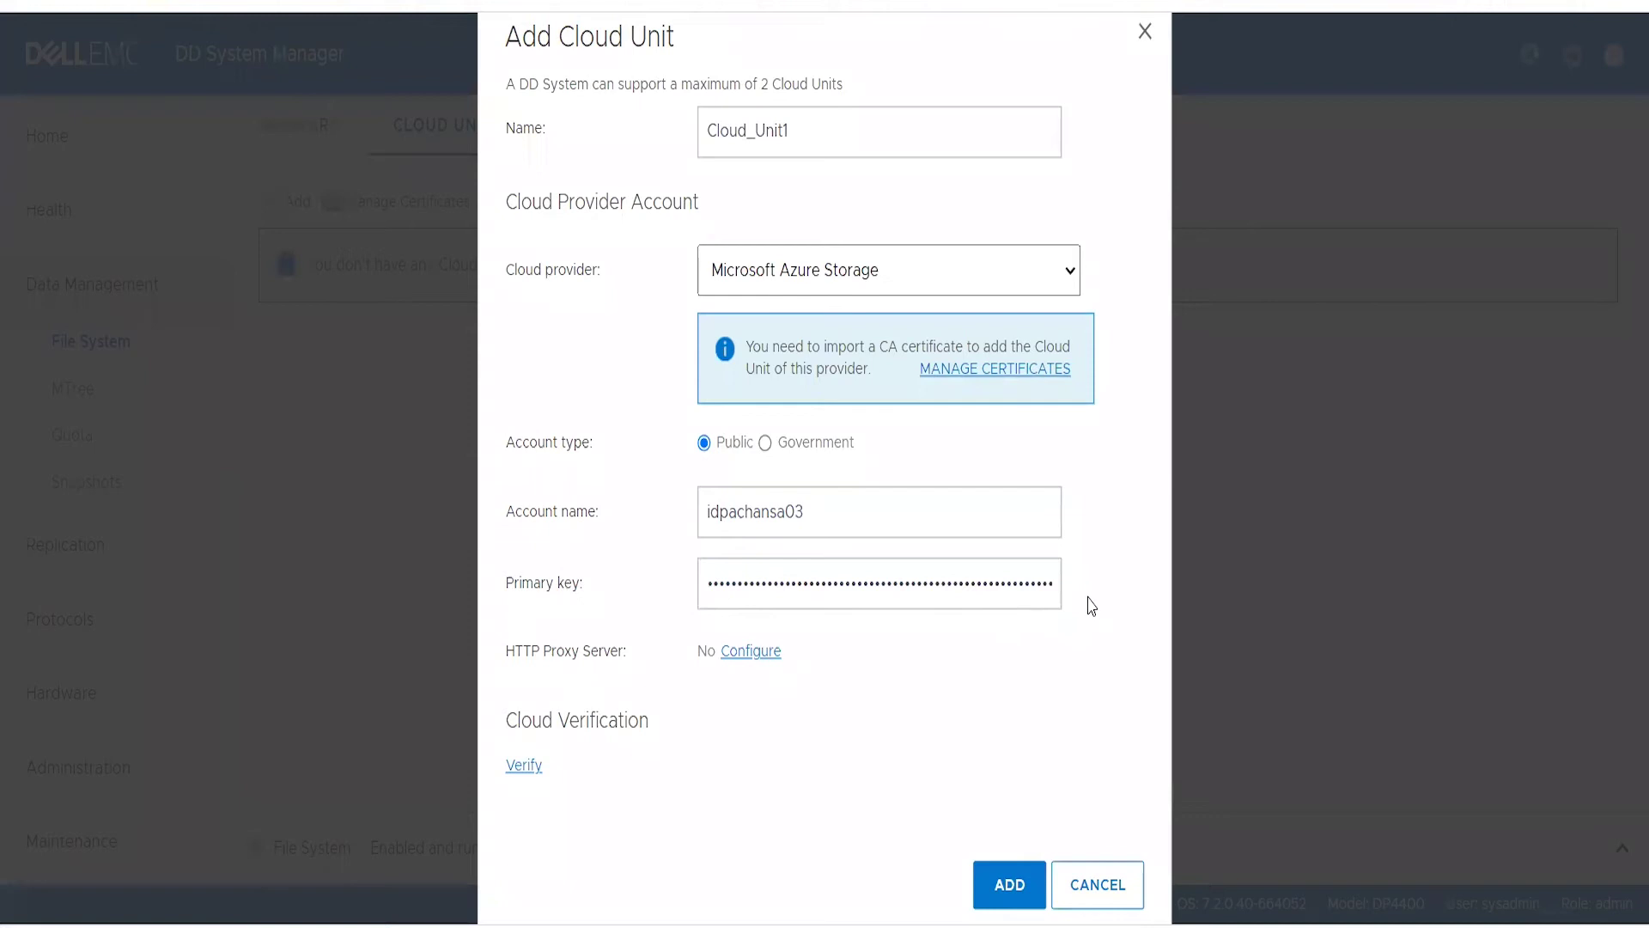
Verify the Azure account credentials, add Cloud_Unit1, and close the completed status dialog
click(525, 767)
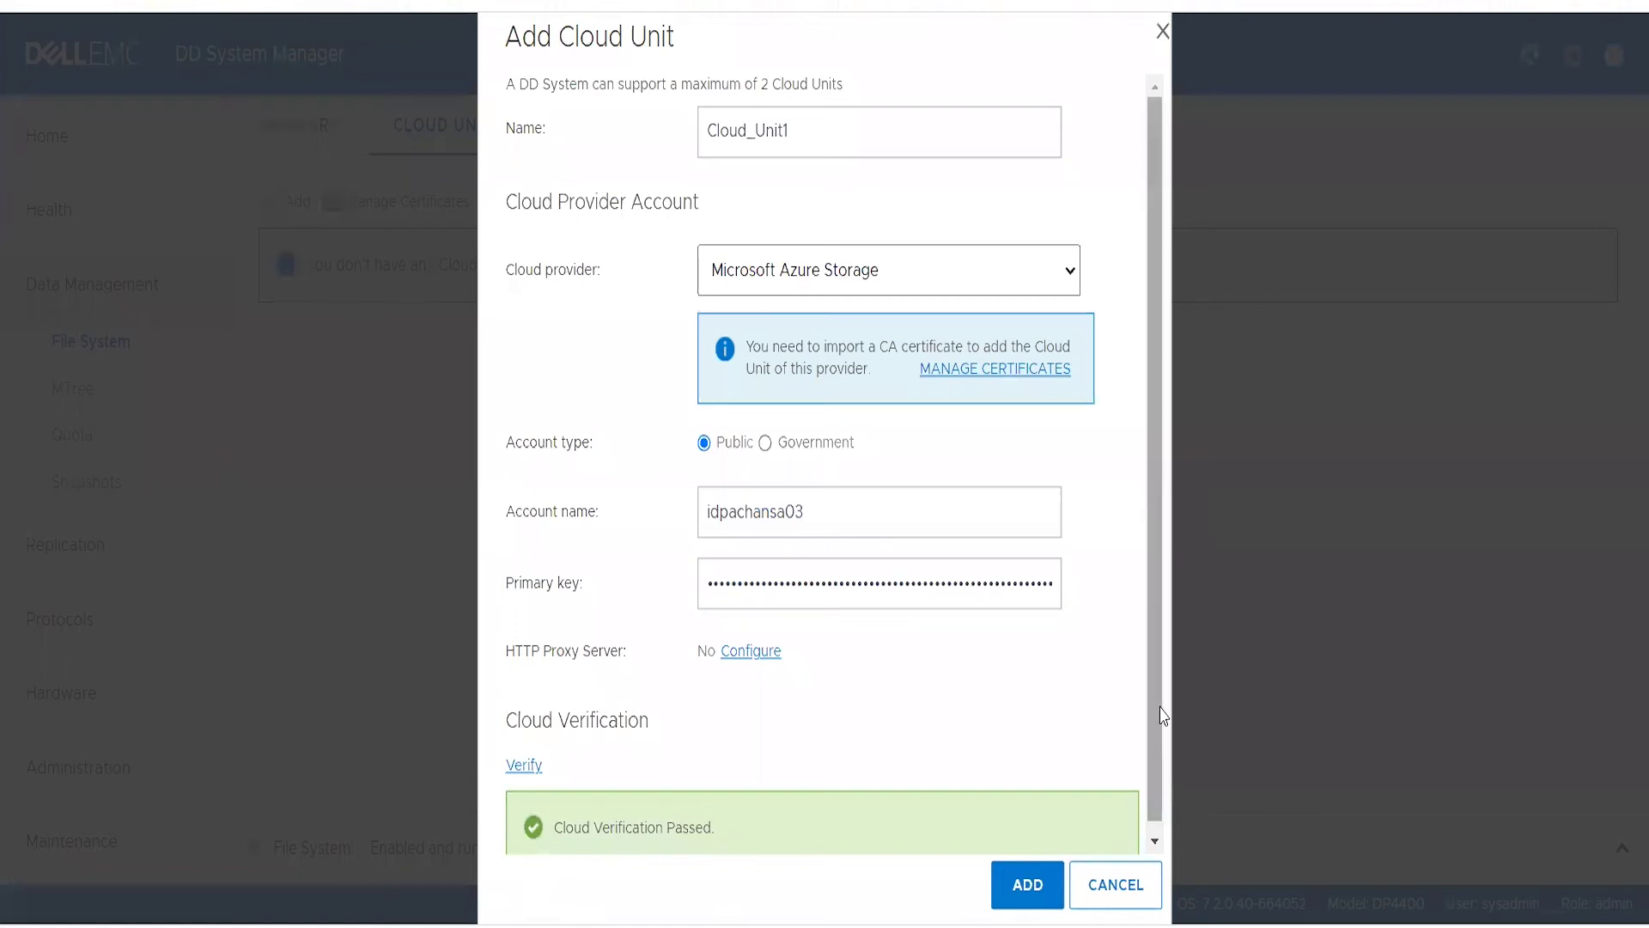
click(1028, 885)
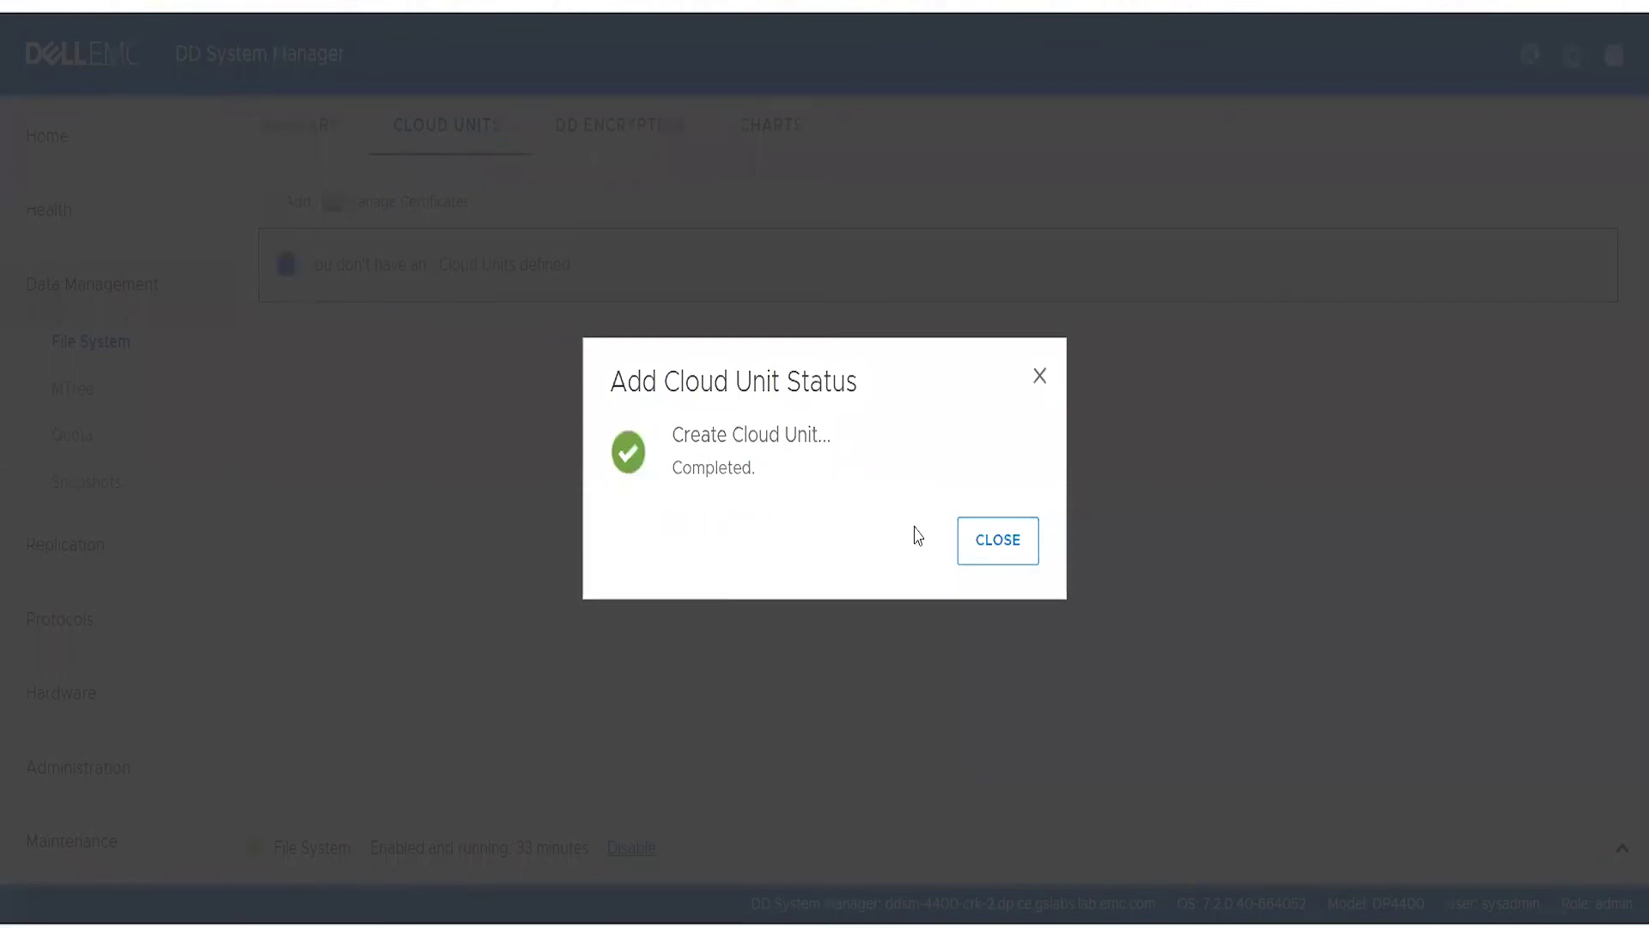
click(1005, 541)
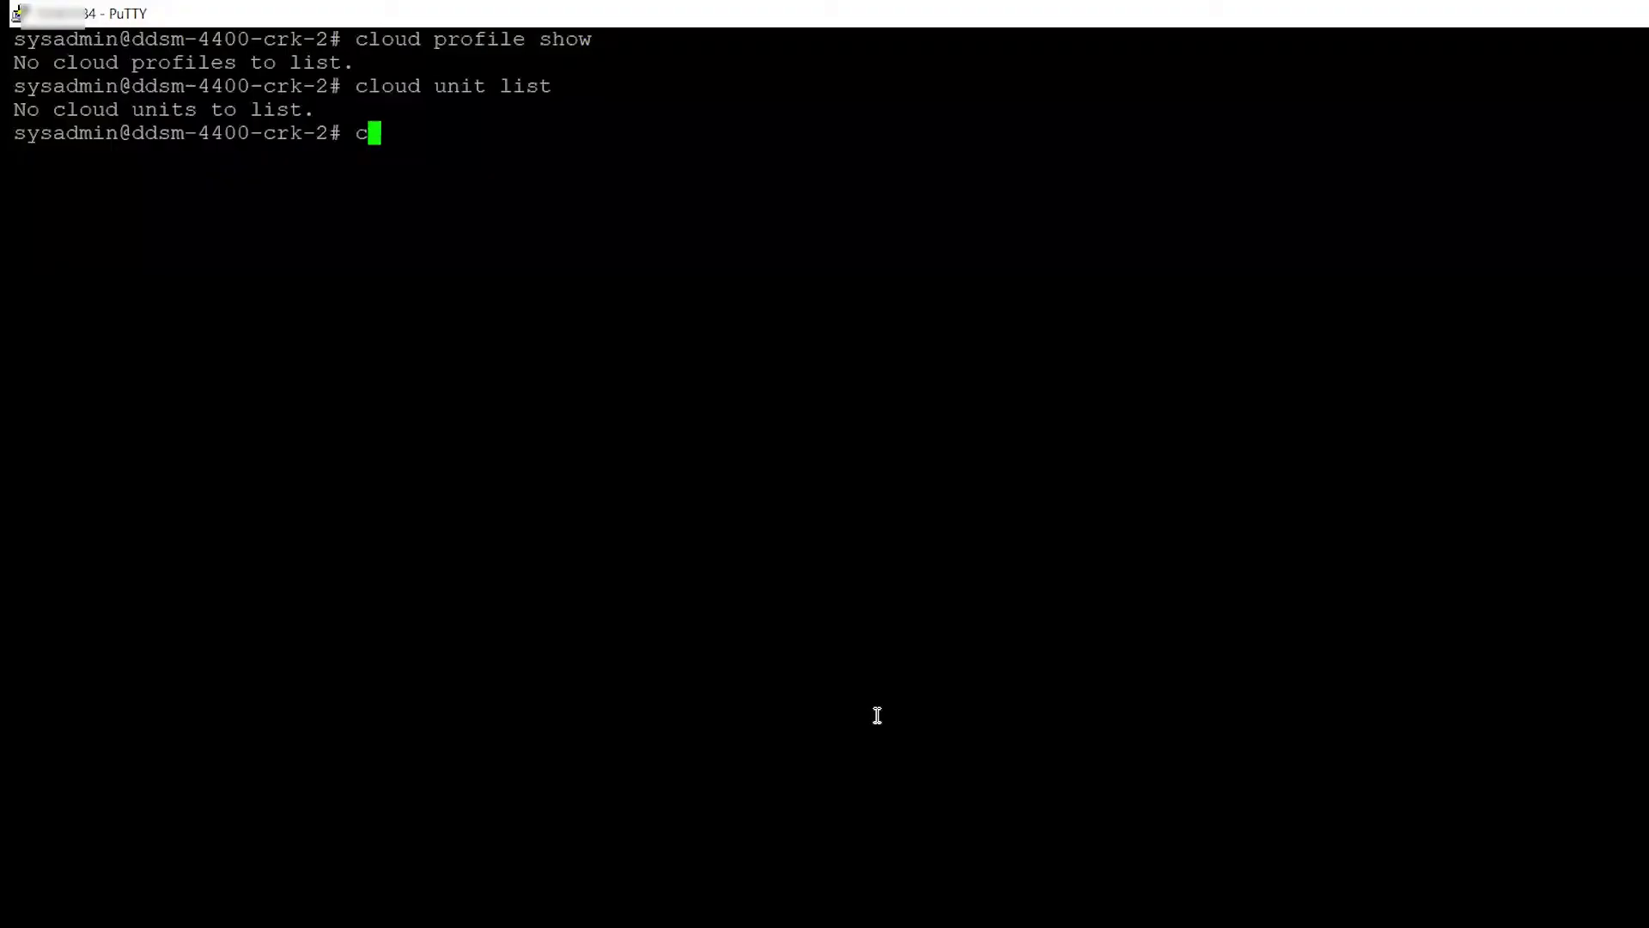
Run 'cloud profile show' and confirm Cloud_Unit1_profile uses azure as its type
text(loud pro)
key(Tab)
text(show)
key(Return)
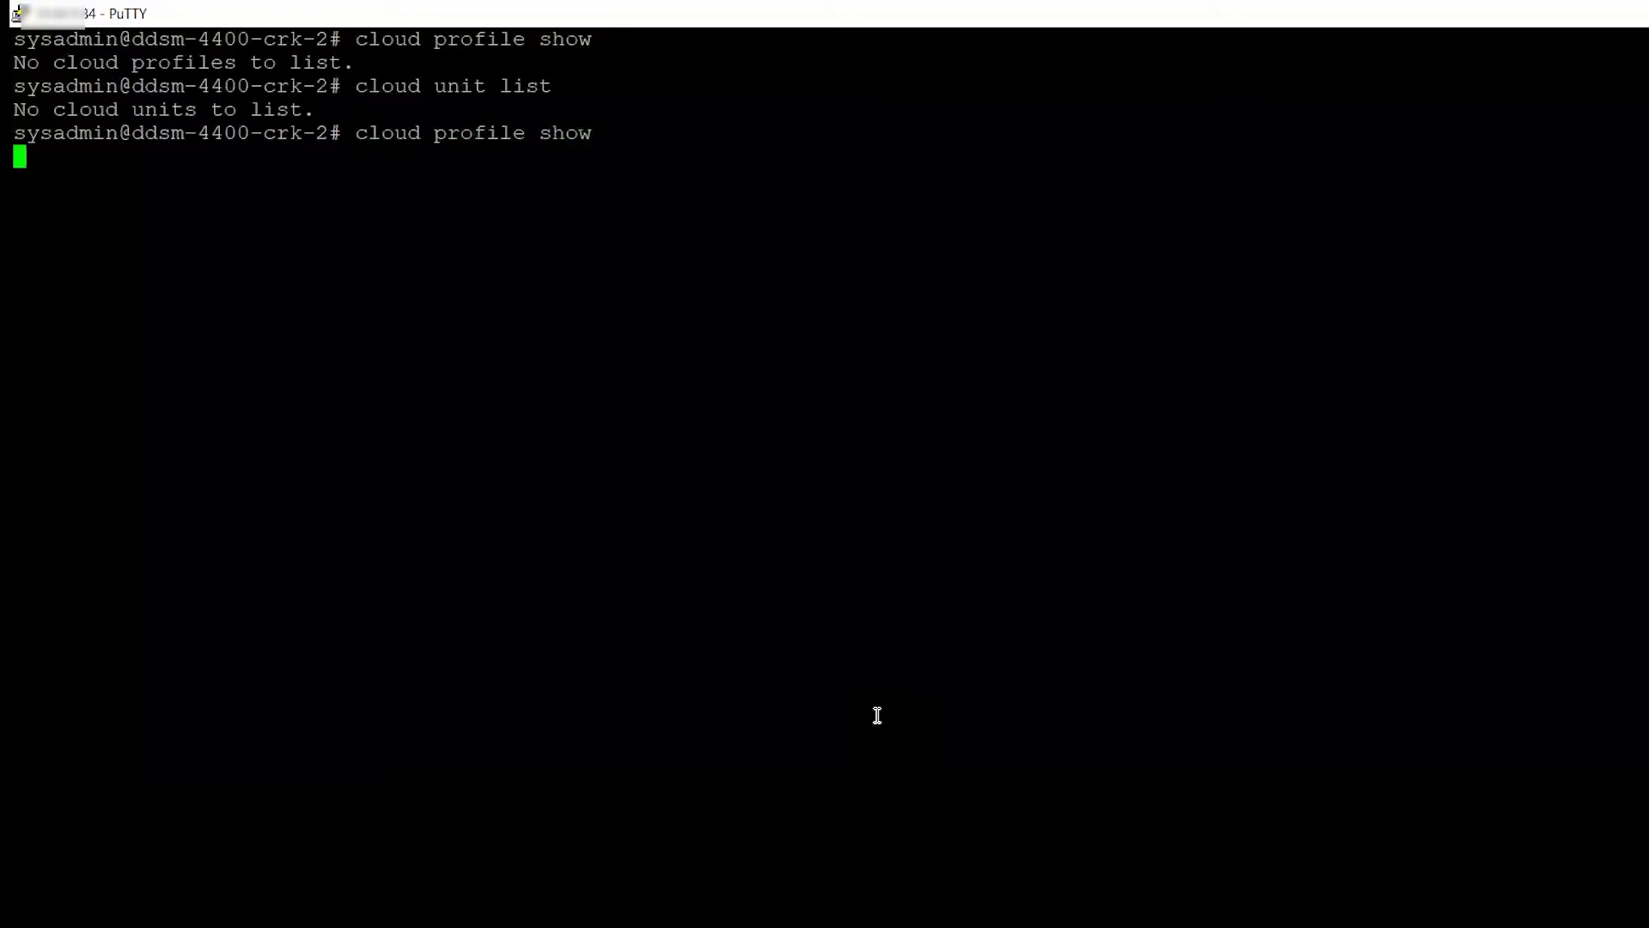
drag(132, 213, 496, 247)
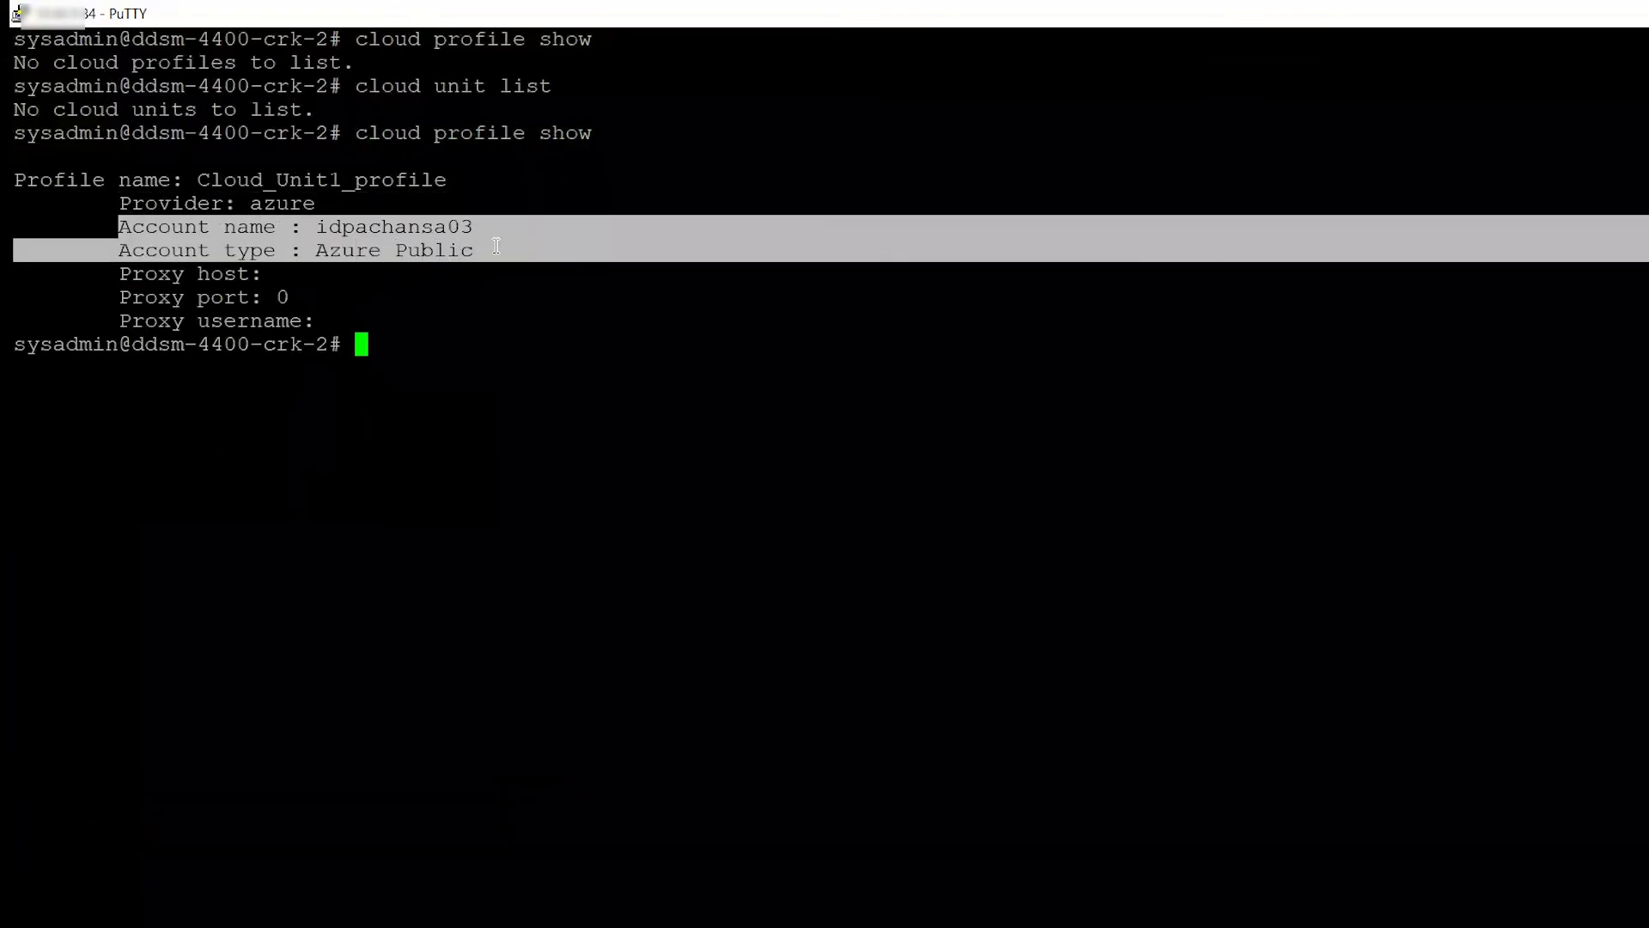
click(525, 355)
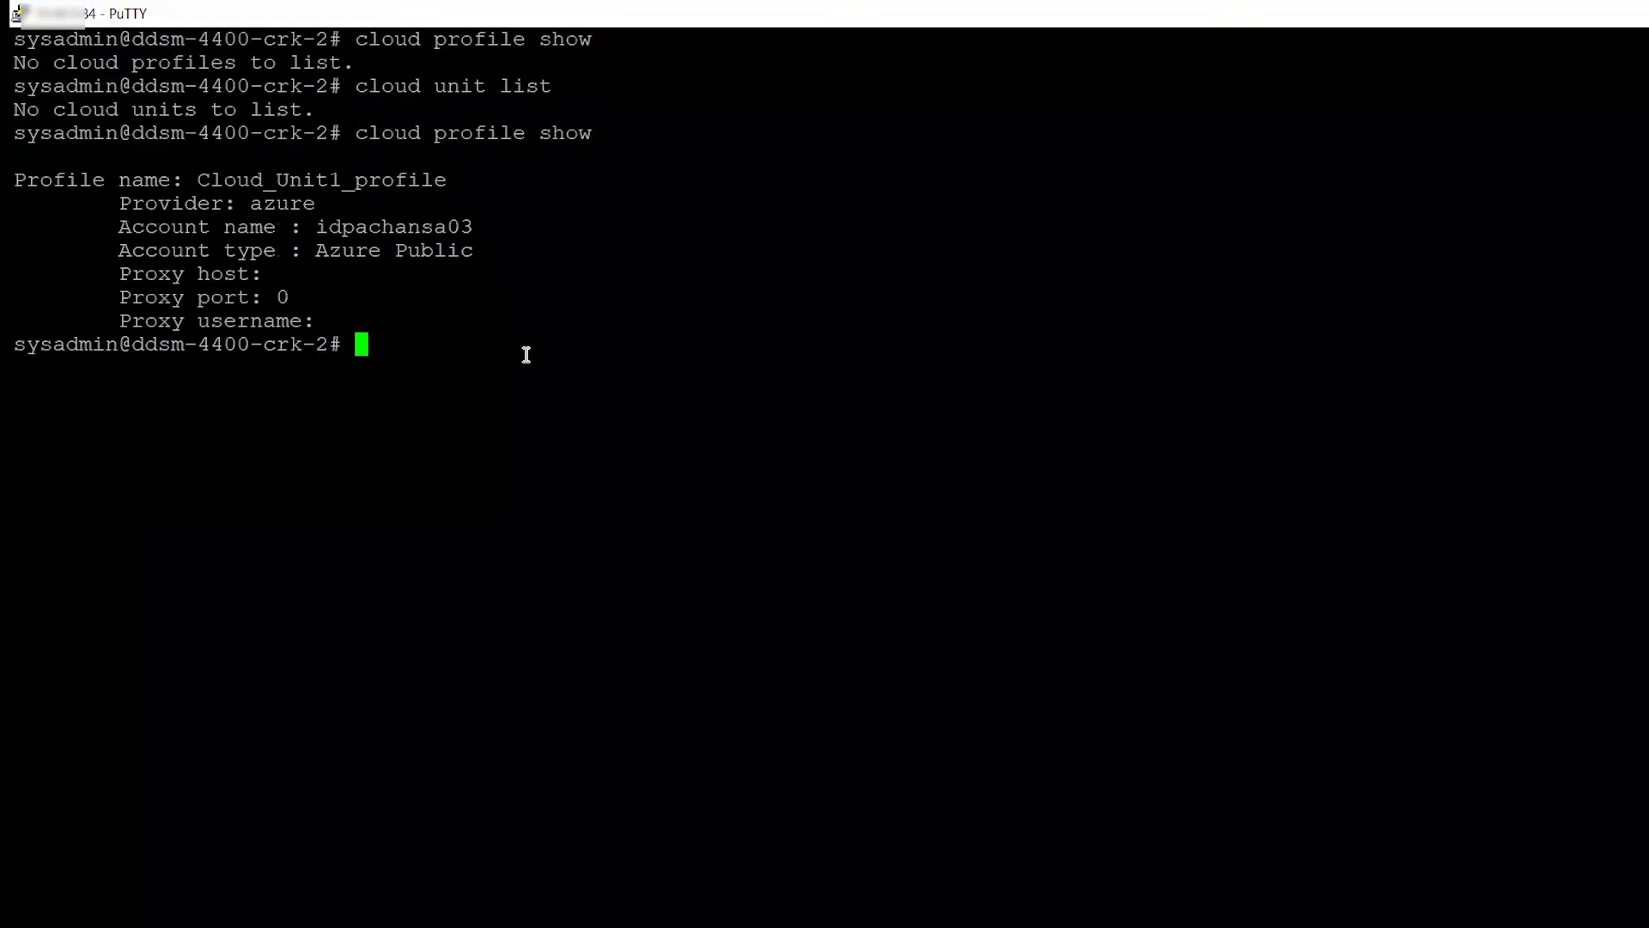
Run 'cloud unit list' and verify Cloud_Unit1 with Cloud_Unit1_profile shows Active
text(cloud unit list)
key(Return)
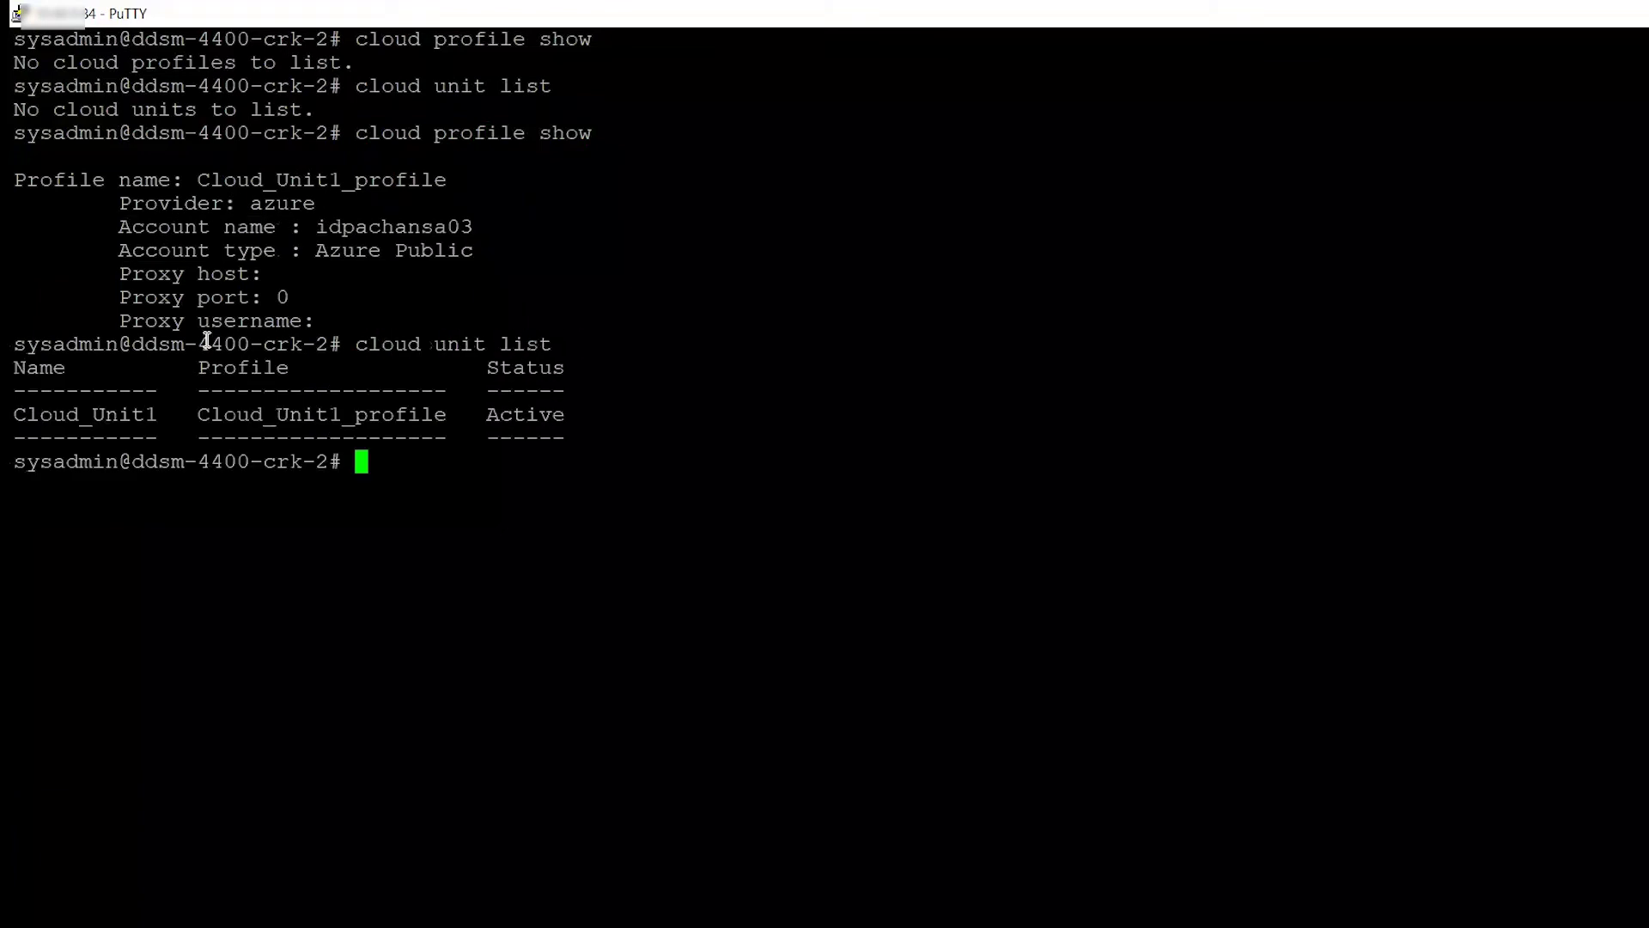
double_click(114, 418)
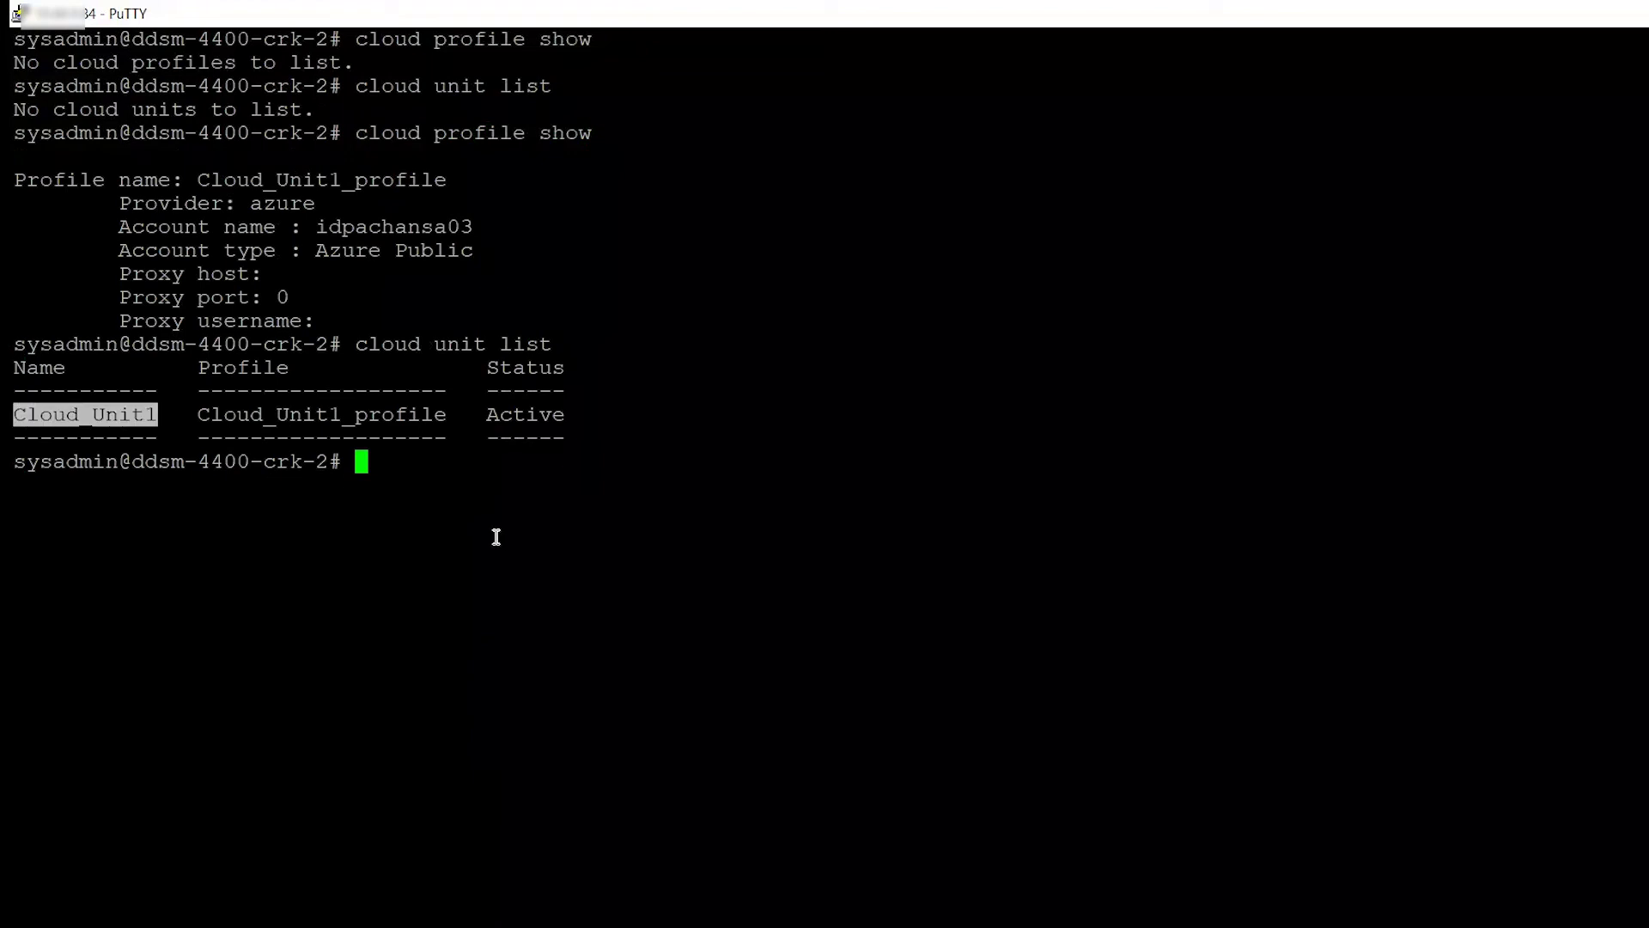
drag(198, 415, 381, 422)
drag(214, 177, 431, 173)
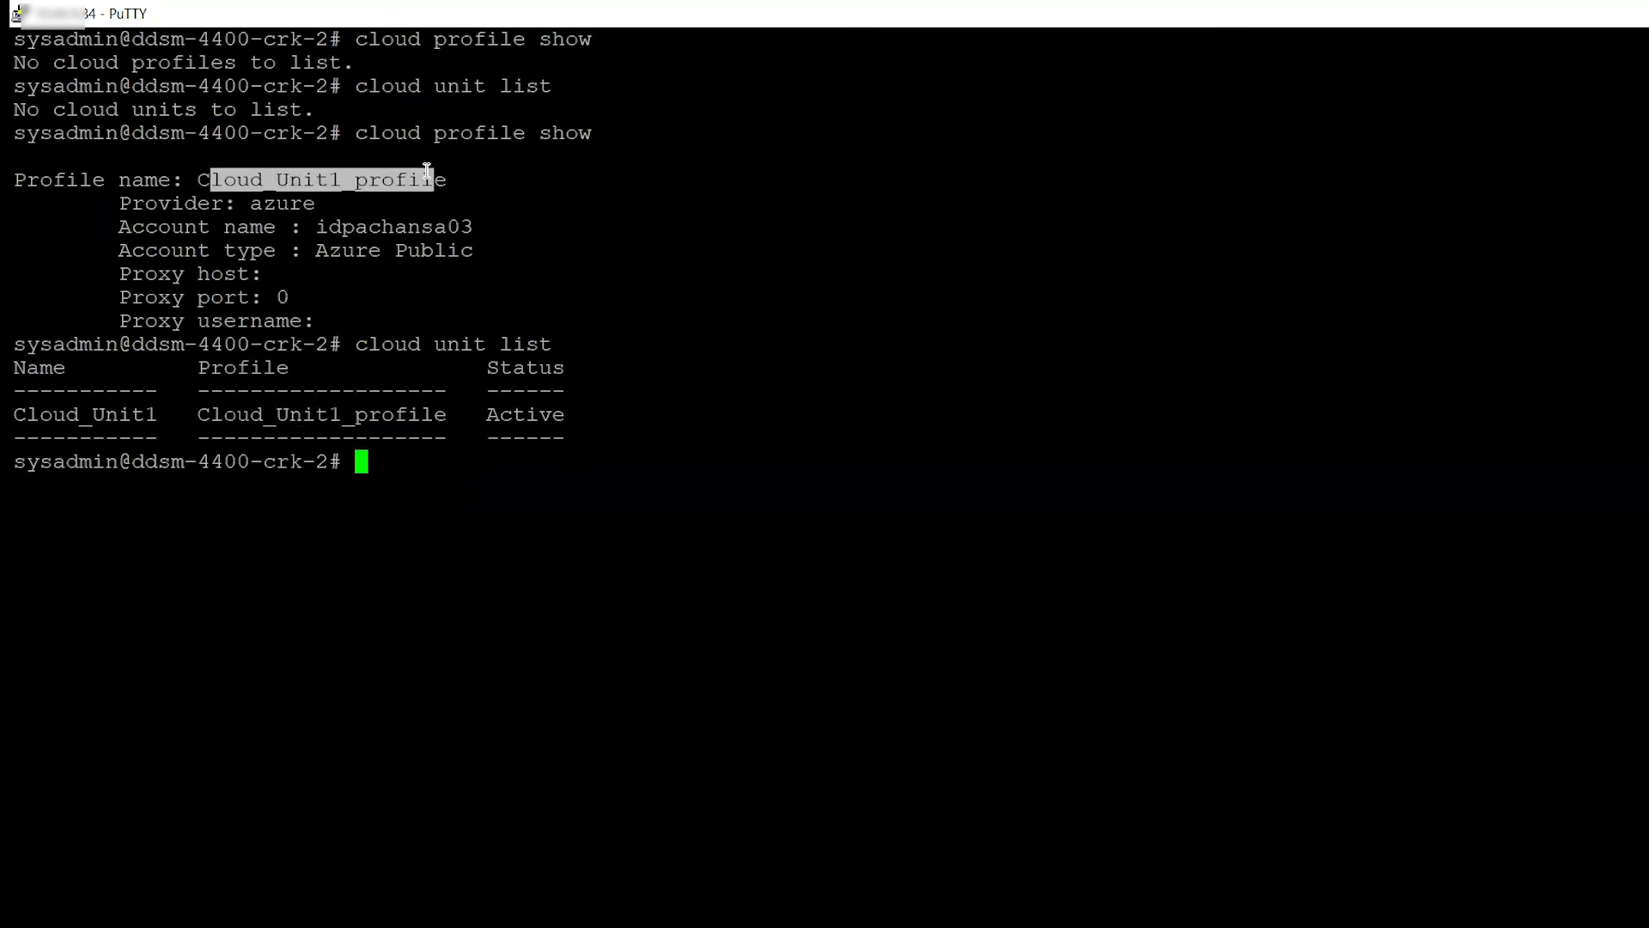
drag(486, 407, 582, 425)
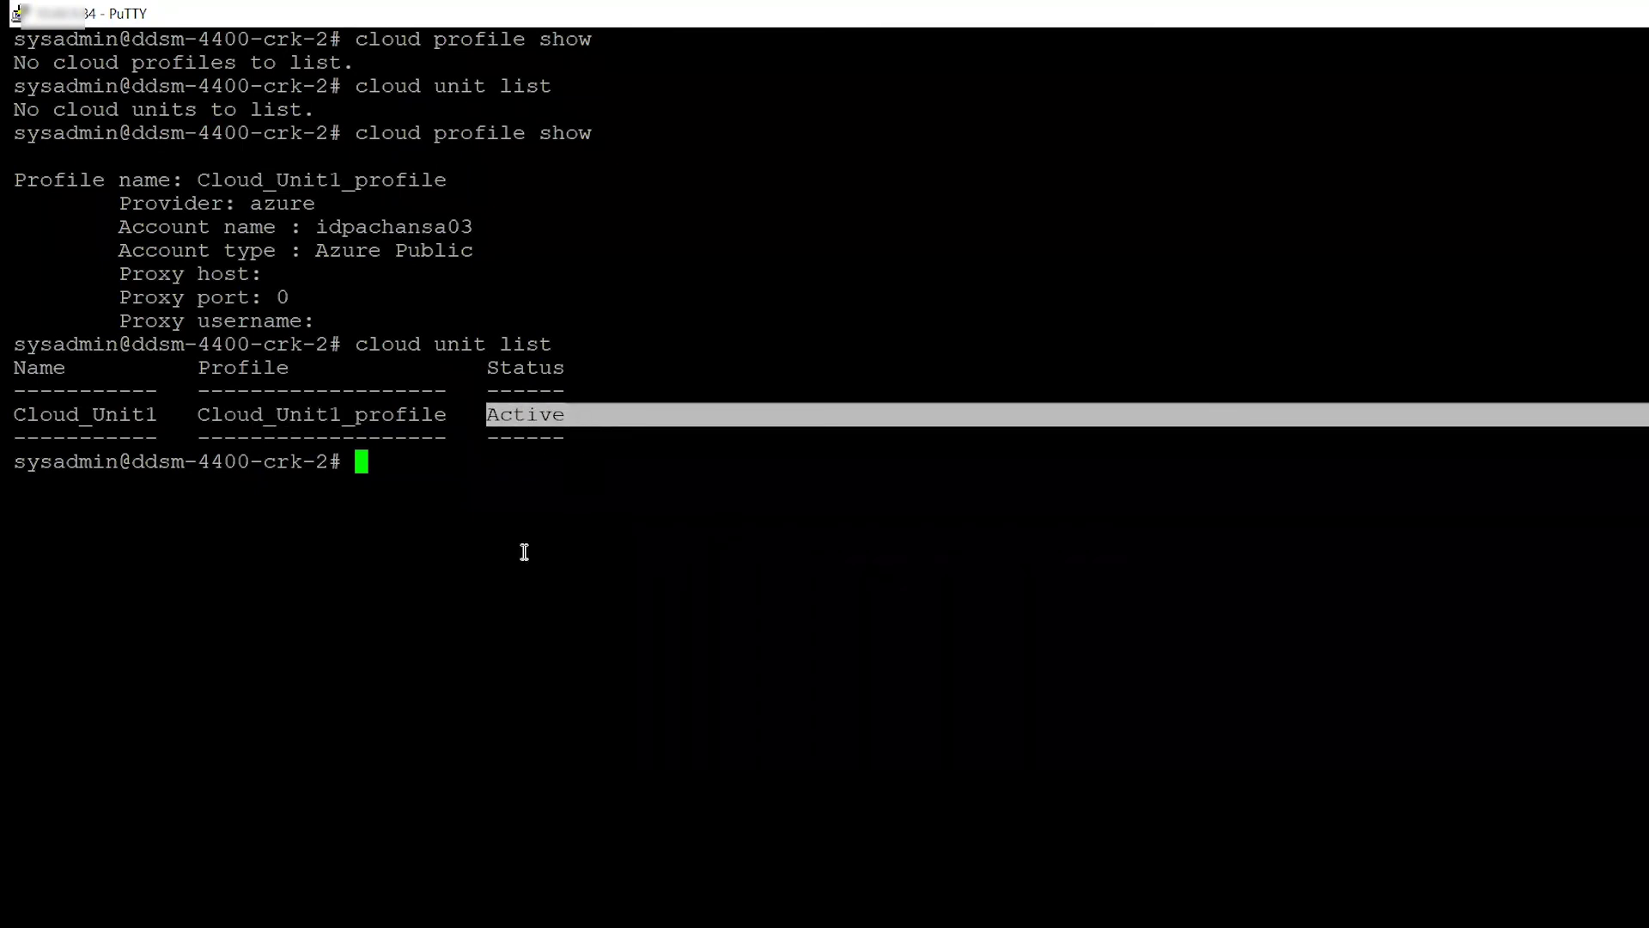
click(513, 596)
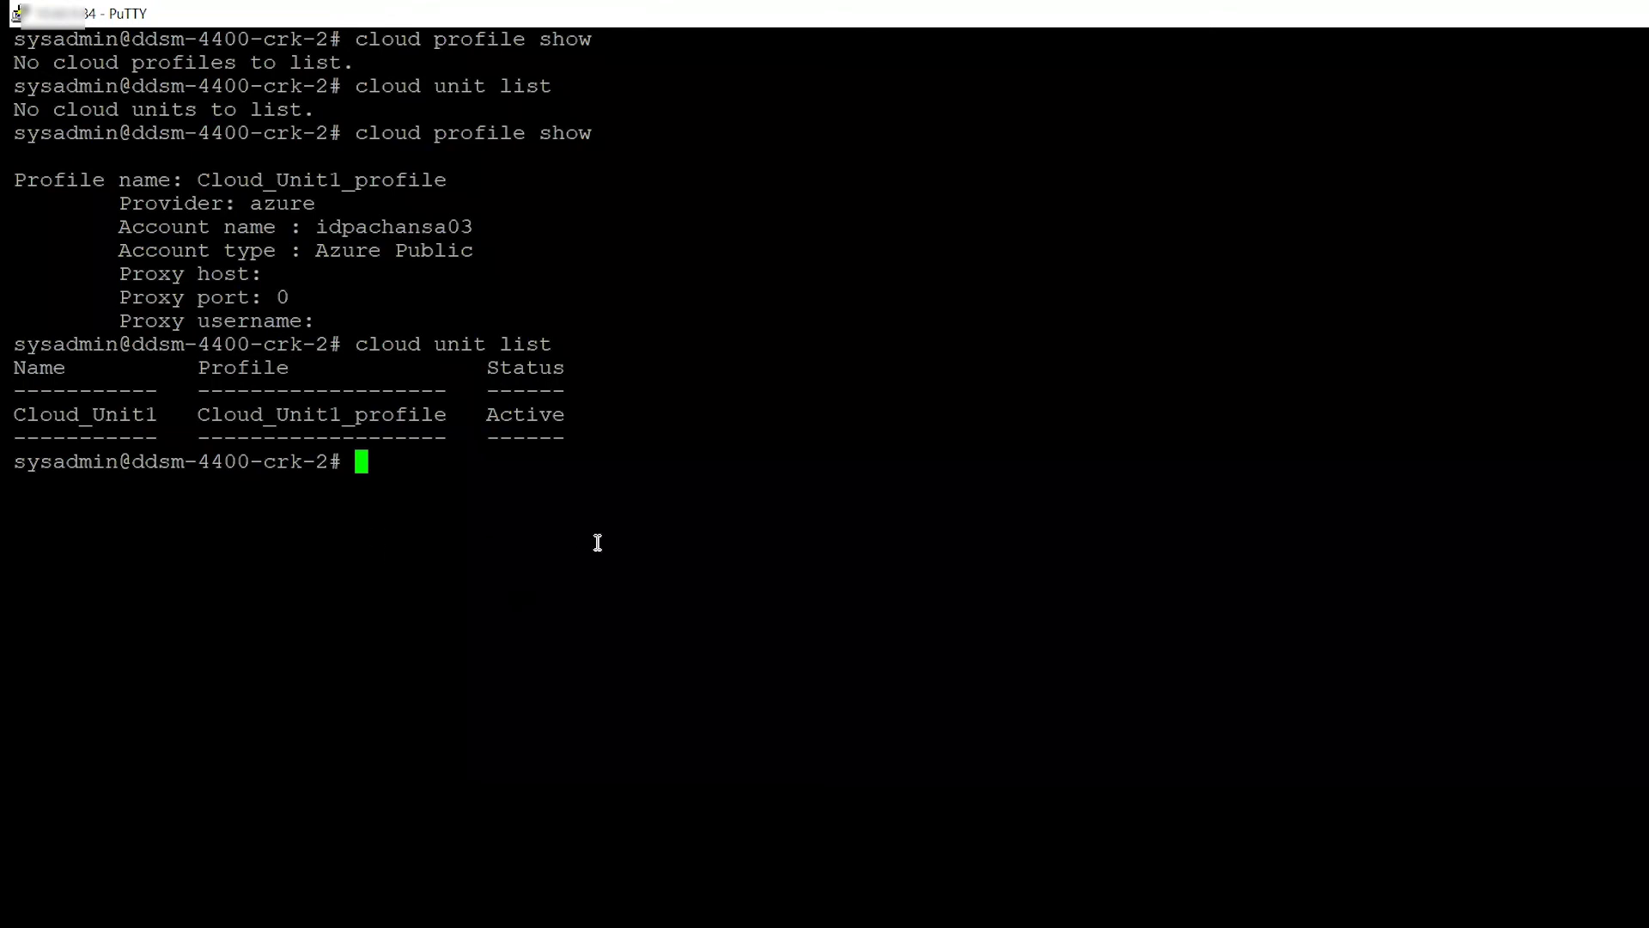
text(df)
Check df's Cloud Tier (60458.3 GiB size, 0% used), then run 'filesys show space'
key(Return)
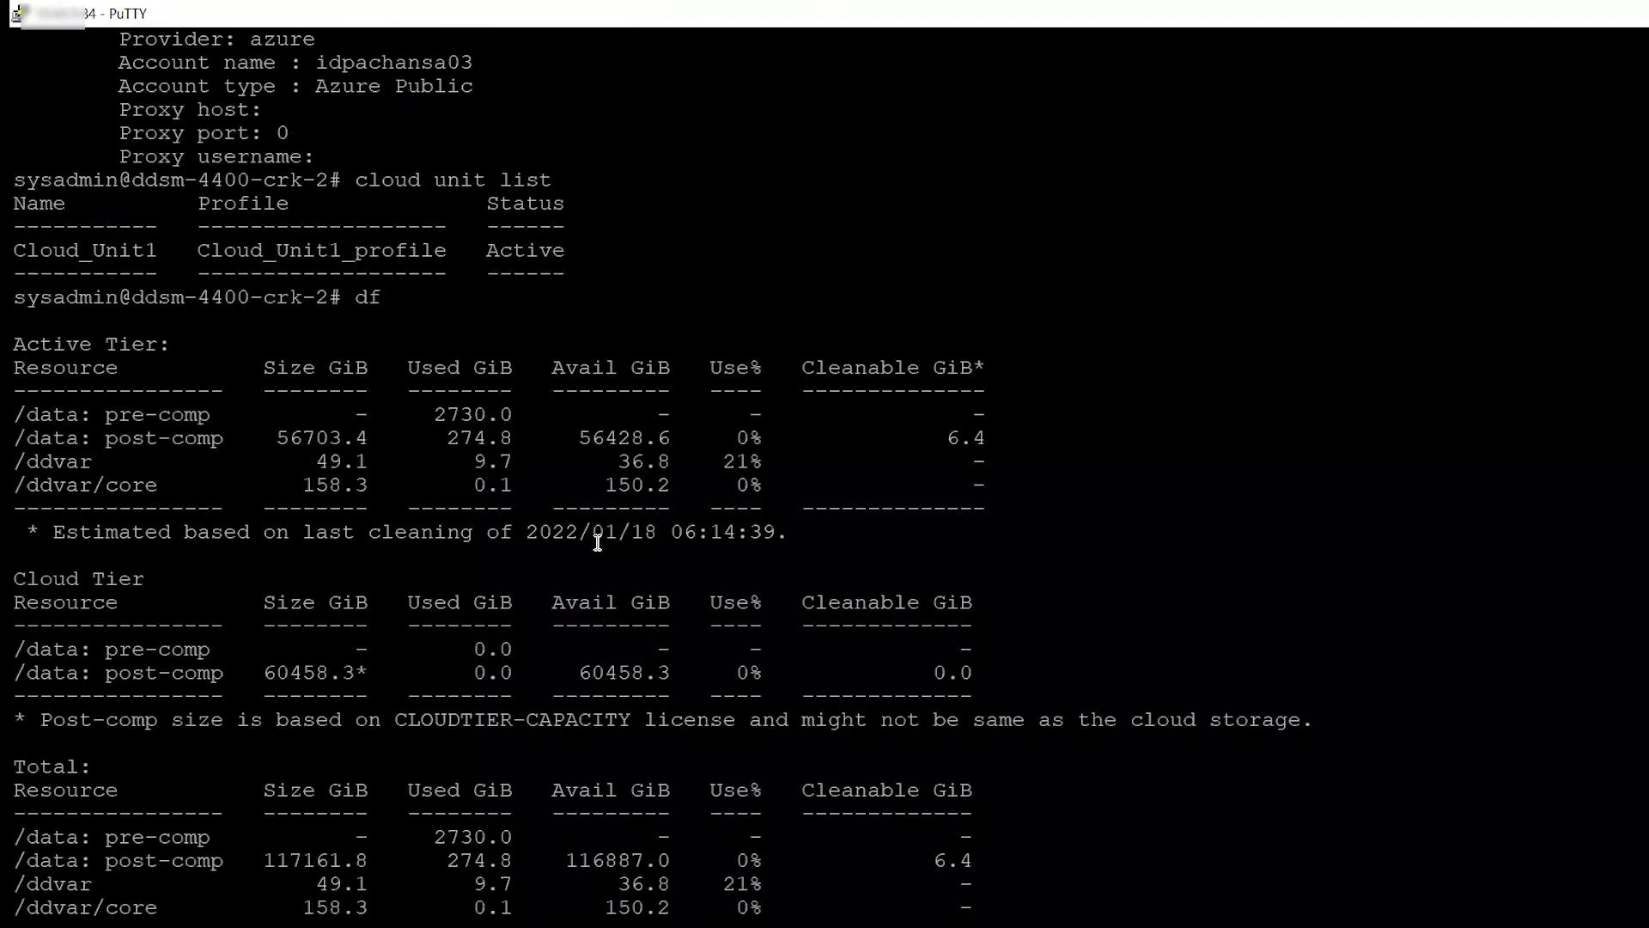
drag(14, 577, 1005, 700)
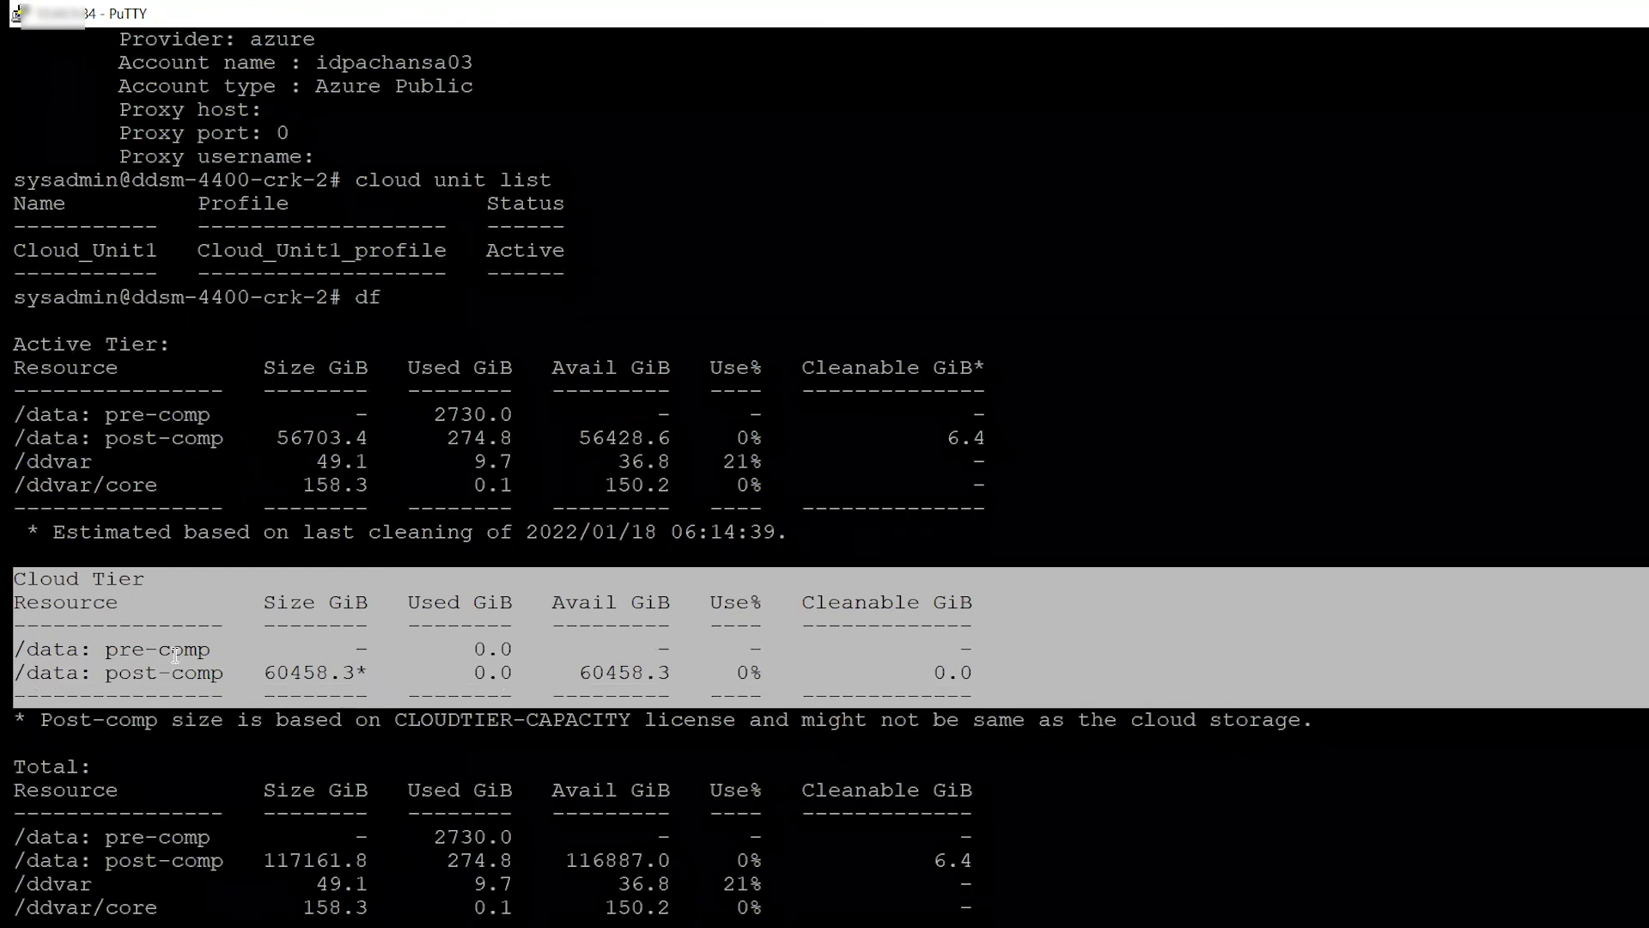
drag(262, 670, 372, 672)
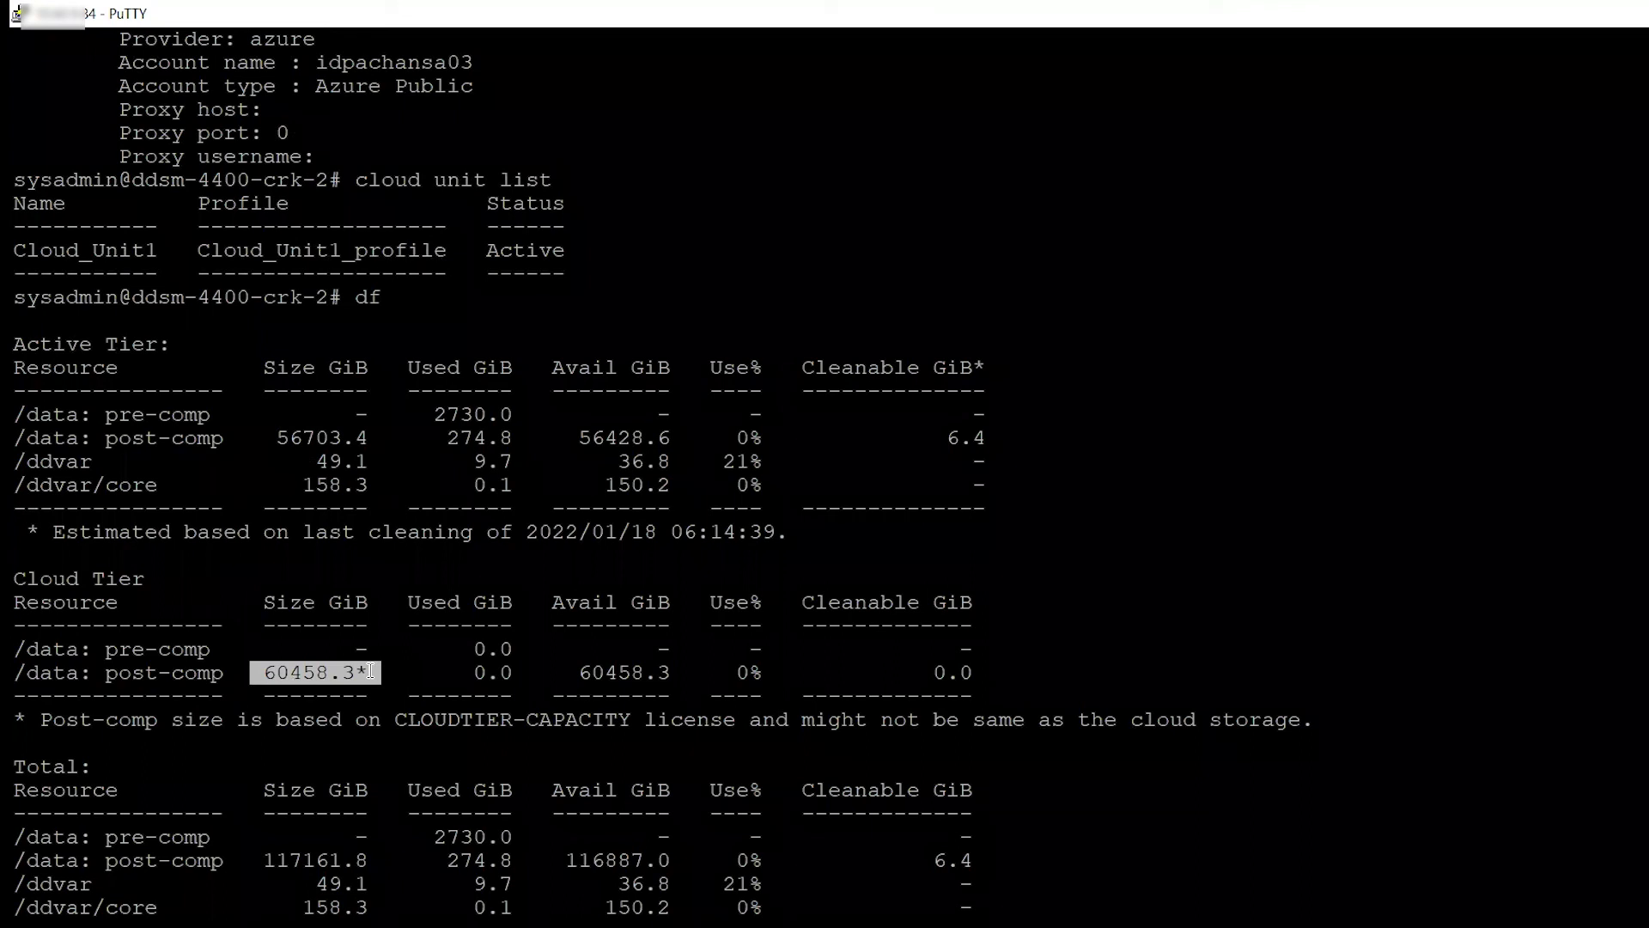
drag(448, 672, 499, 674)
click(1255, 745)
drag(731, 669, 786, 677)
click(1493, 813)
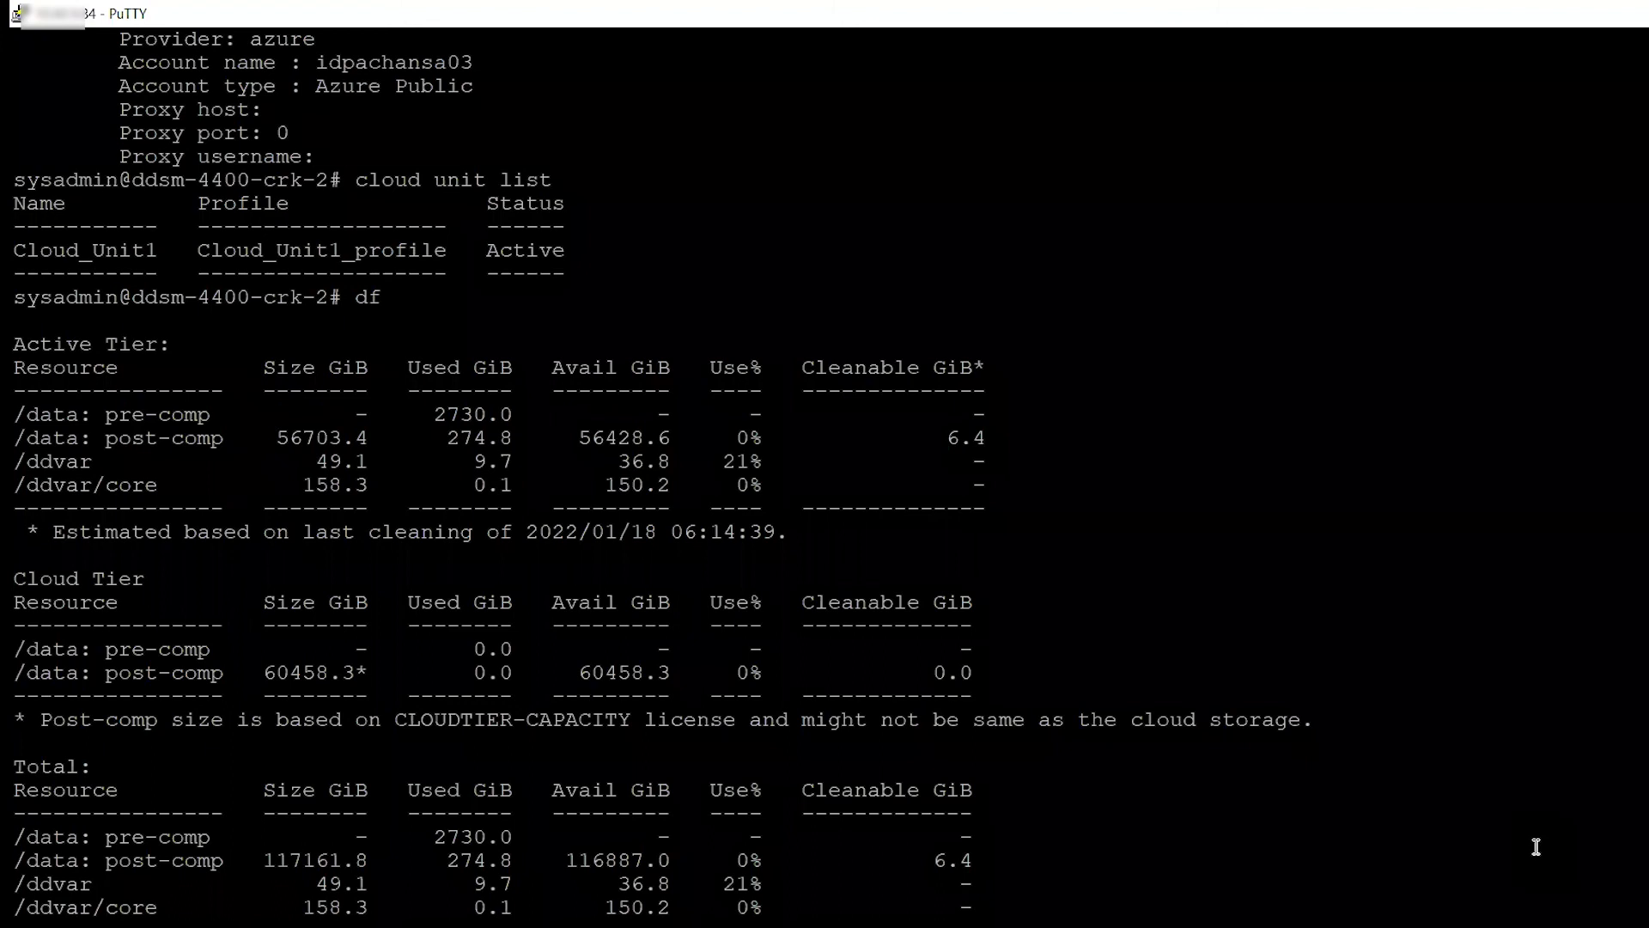
text(filesys show space)
key(Return)
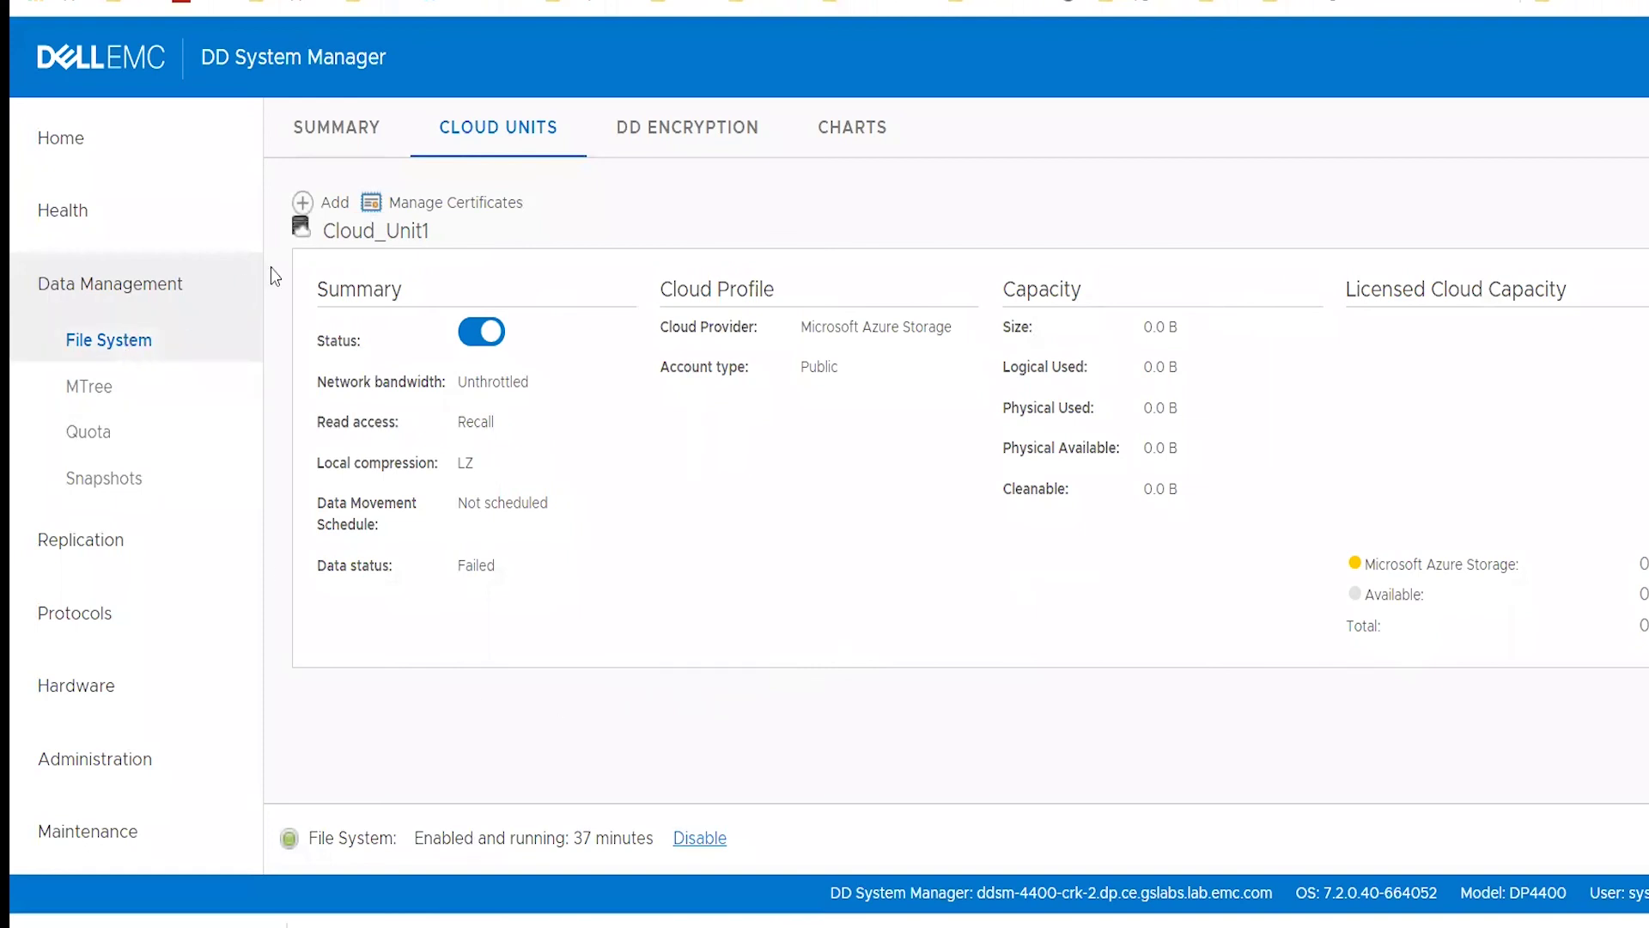
Show the File System summary and inspect the Cloud Tier space column
click(336, 138)
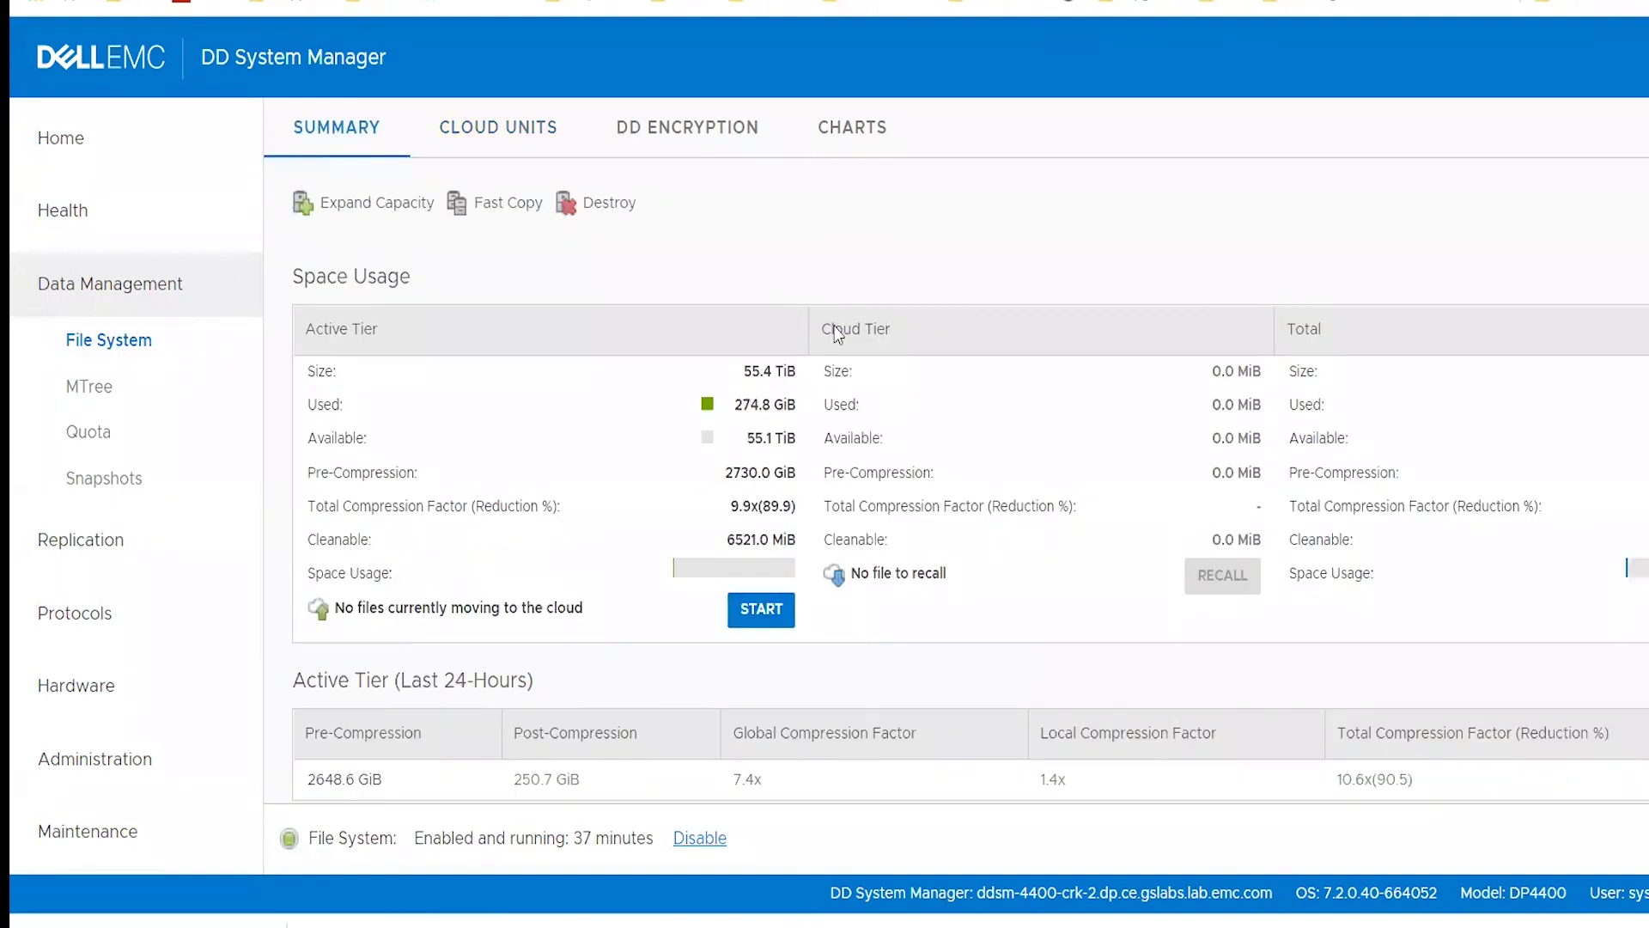
drag(822, 329, 896, 334)
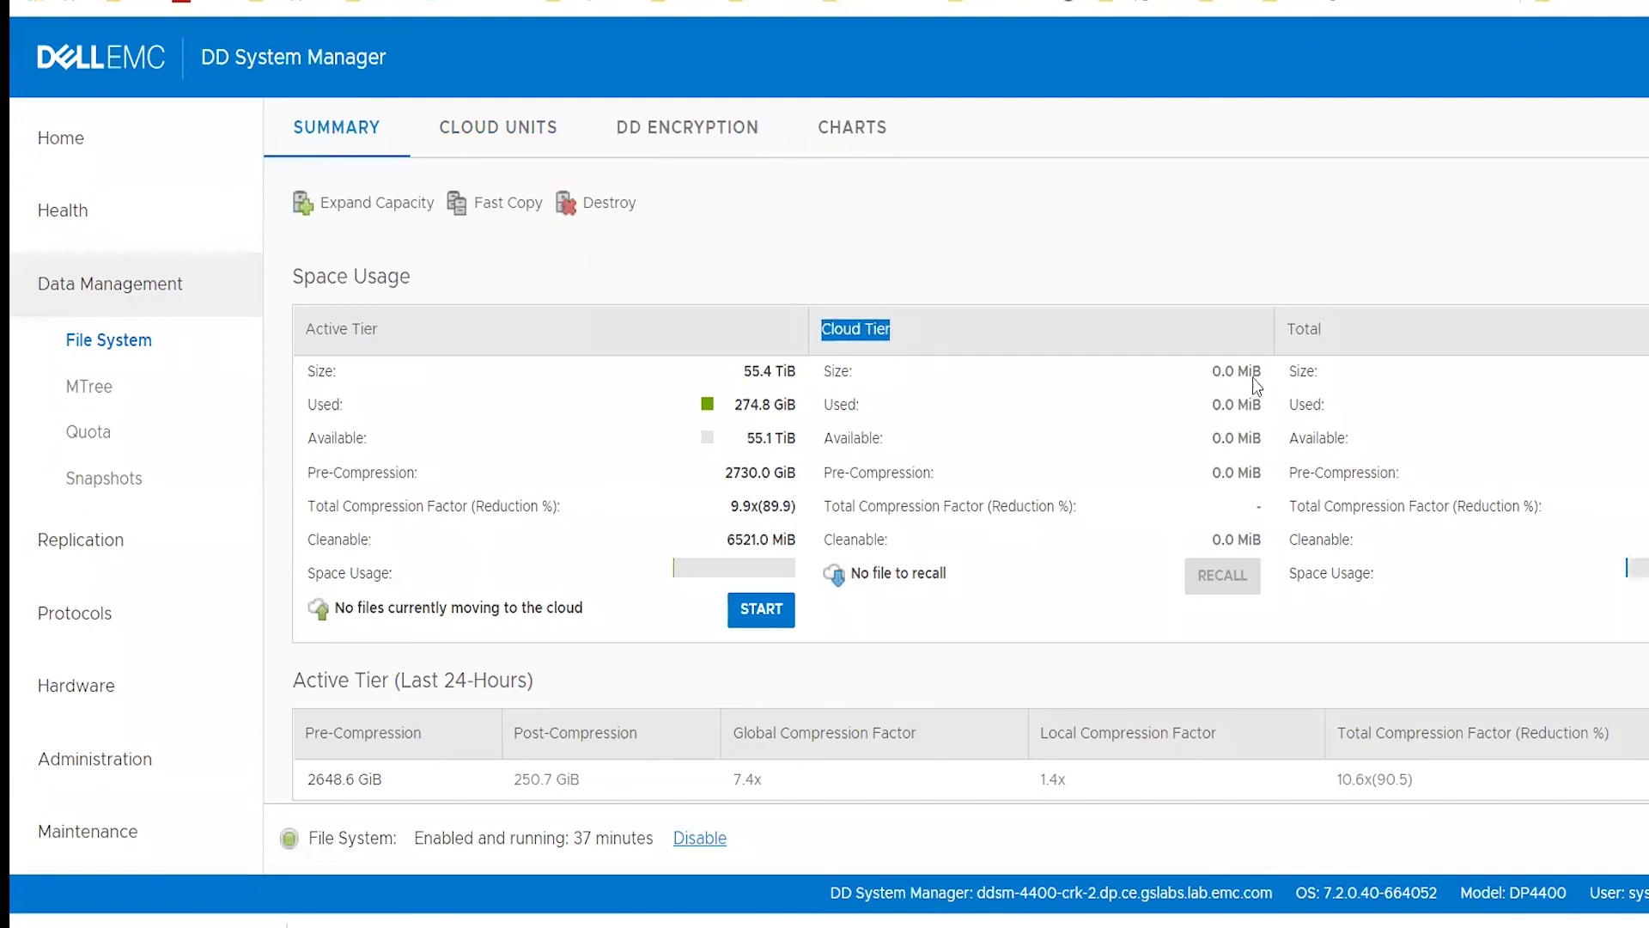
click(1135, 264)
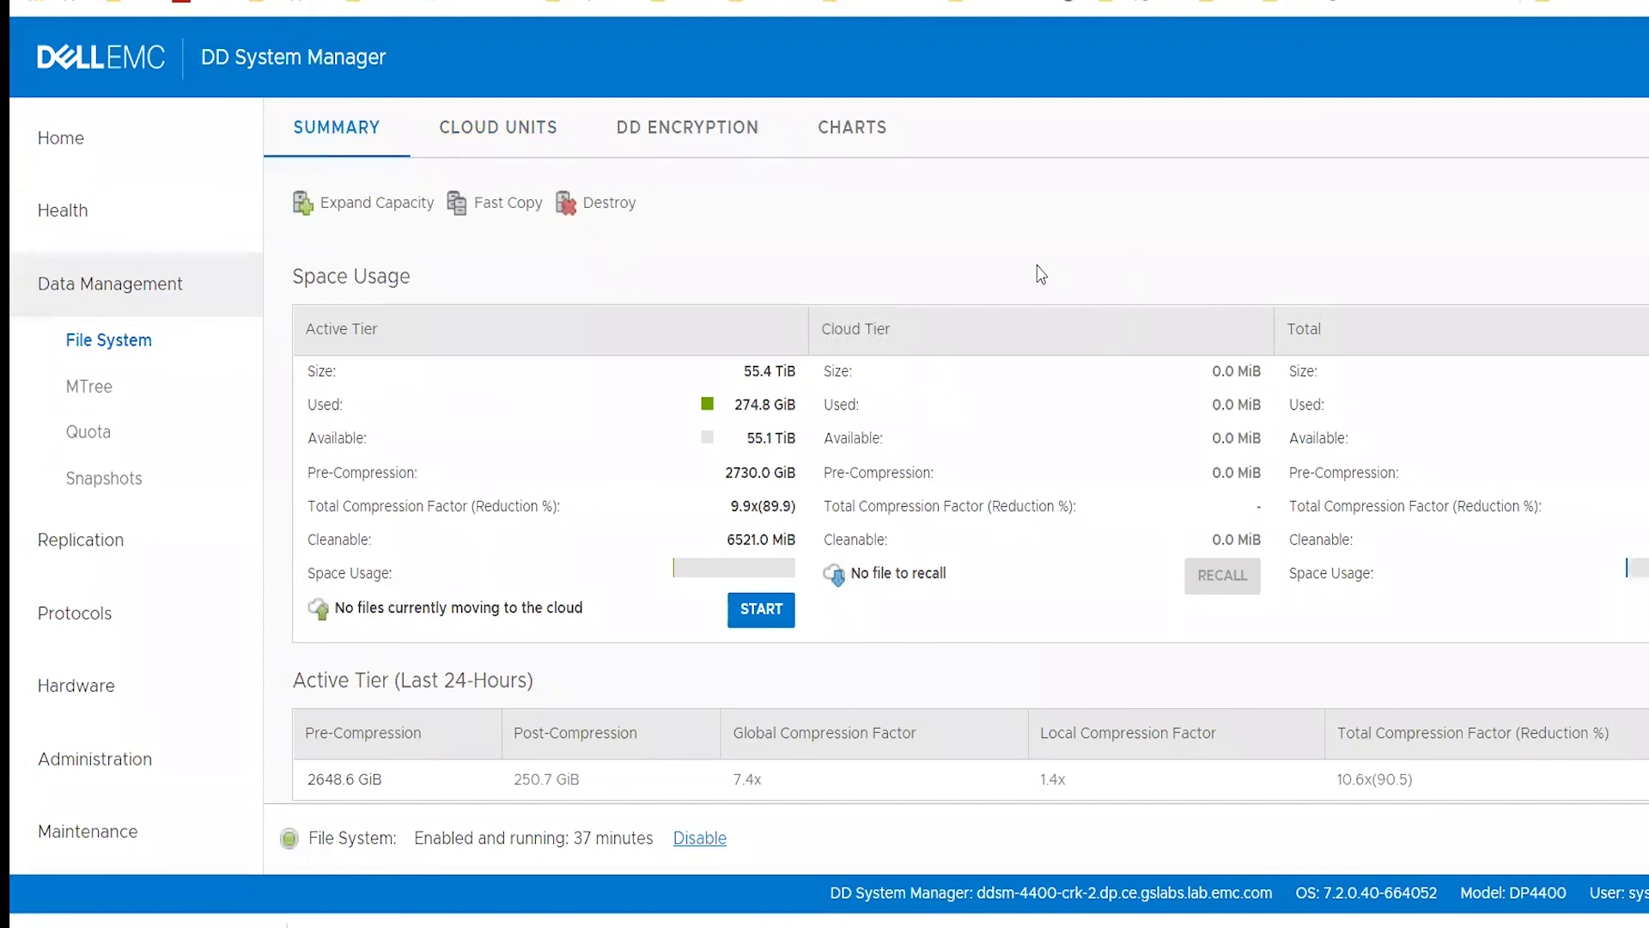